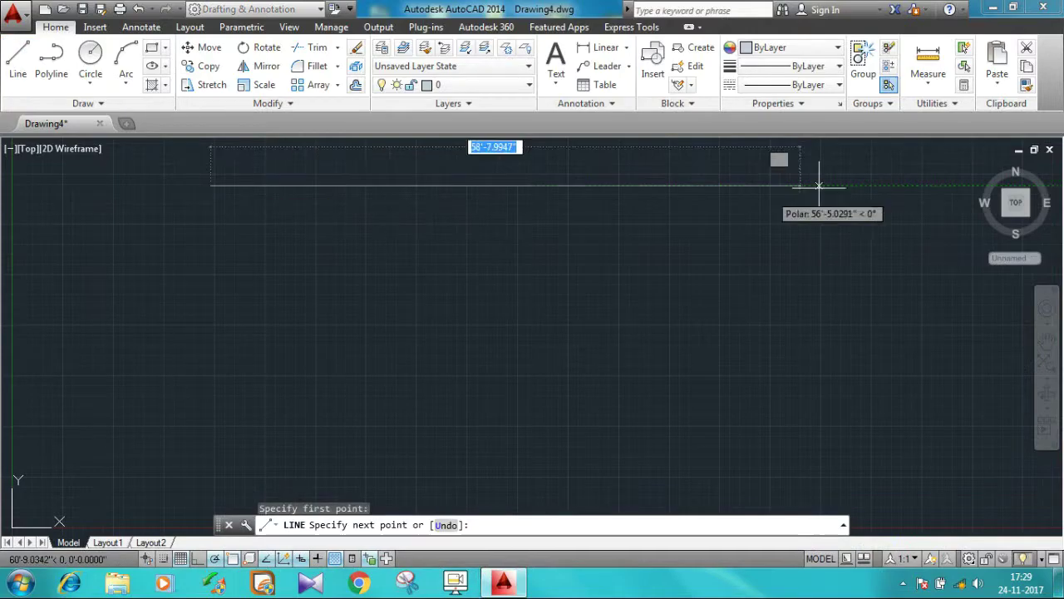
# Finish the top outer wall line and draw the left outer wall line down to the bottom.
pyautogui.click(932, 184)
pyautogui.click(18, 58)
pyautogui.click(210, 185)
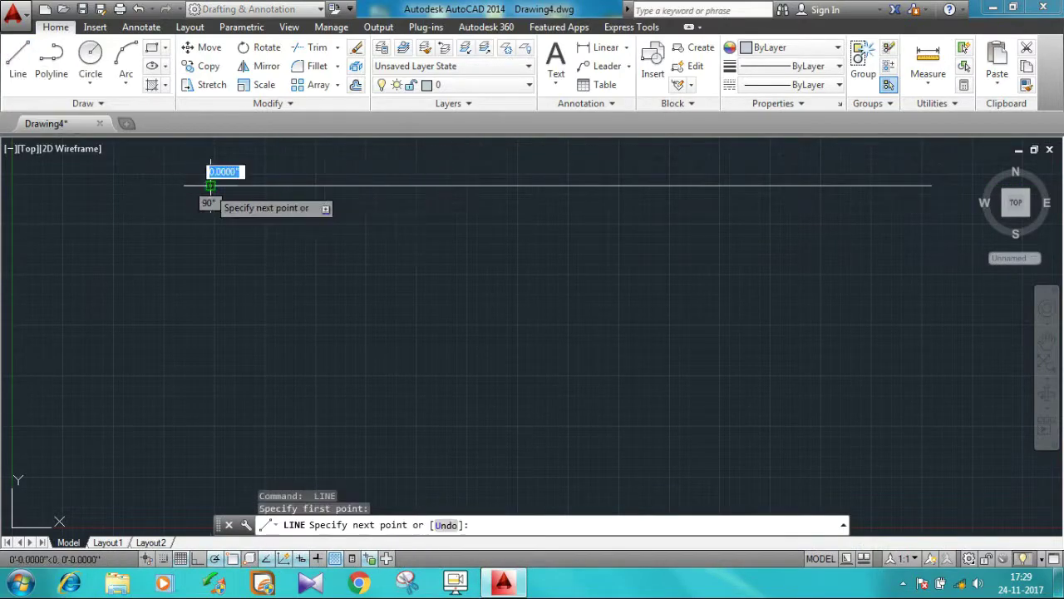
pyautogui.click(223, 495)
pyautogui.press('Escape')
# Offset the top and left wall lines 9 inches inward to make double-line walls.
pyautogui.click(355, 66)
pyautogui.click(210, 253)
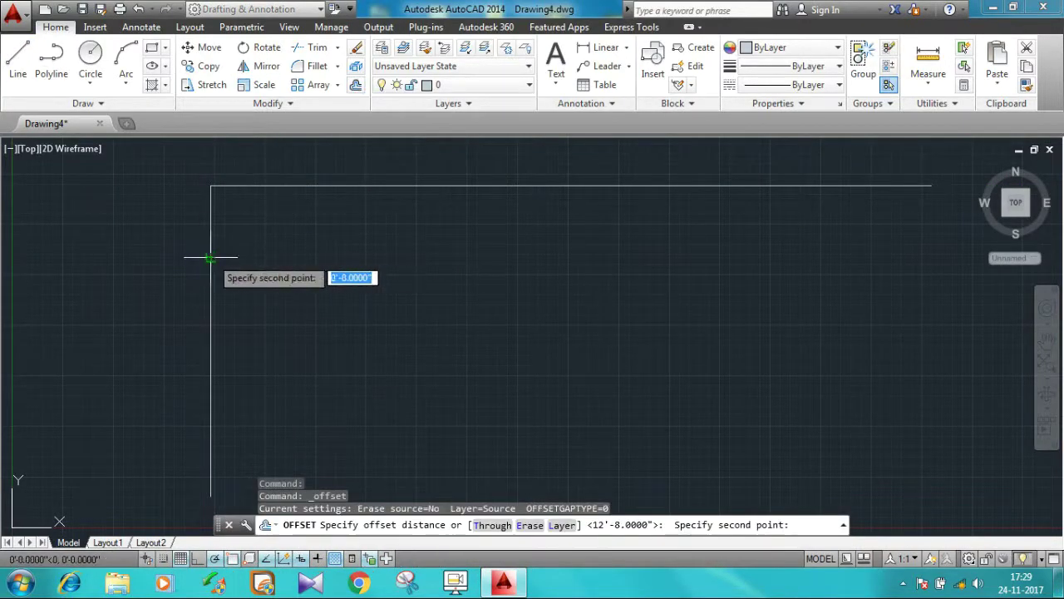
pyautogui.press('Return')
pyautogui.click(210, 249)
pyautogui.click(333, 241)
pyautogui.click(349, 185)
pyautogui.click(357, 204)
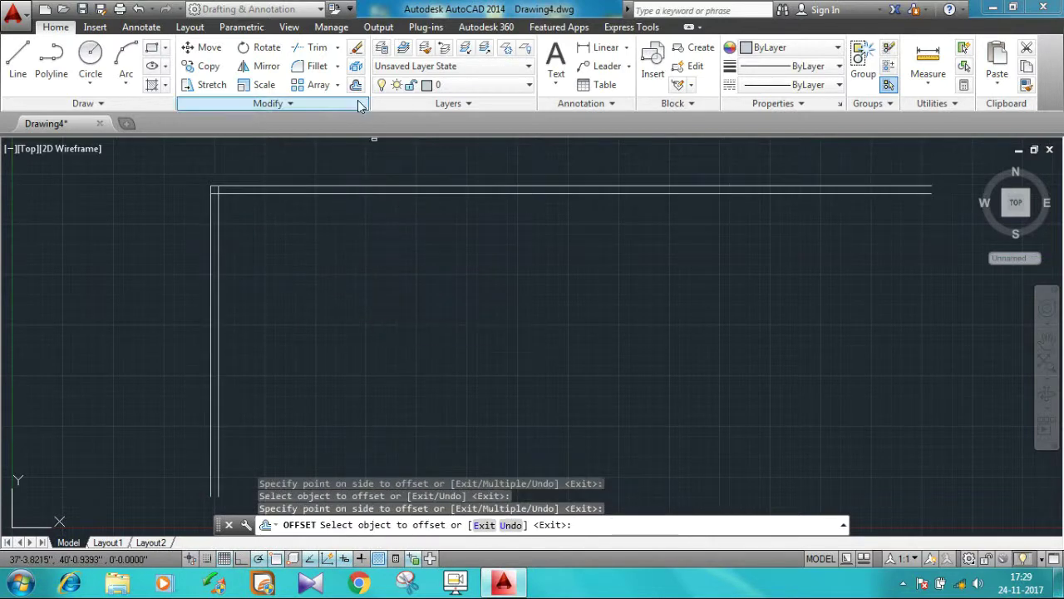
pyautogui.press('Return')
pyautogui.press('Return')
pyautogui.click(218, 223)
# Create the first 9-inch-thick partition wall 12'8" right of the inner left wall.
pyautogui.write("'8")
pyautogui.press('Return')
pyautogui.click(213, 216)
pyautogui.click(399, 212)
pyautogui.click(355, 85)
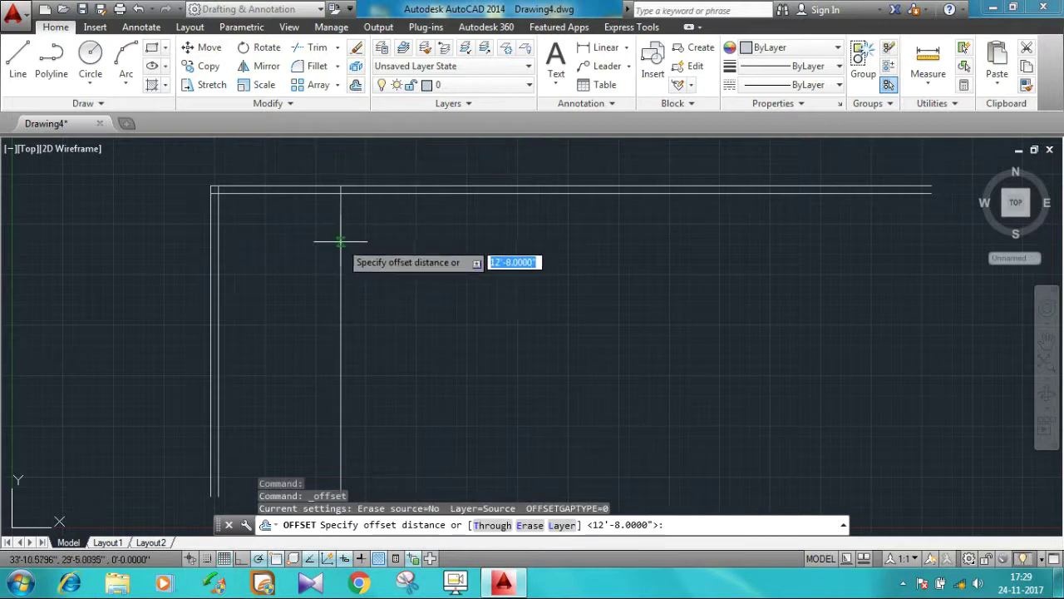
pyautogui.click(340, 241)
pyautogui.press('Return')
pyautogui.click(340, 225)
pyautogui.click(469, 222)
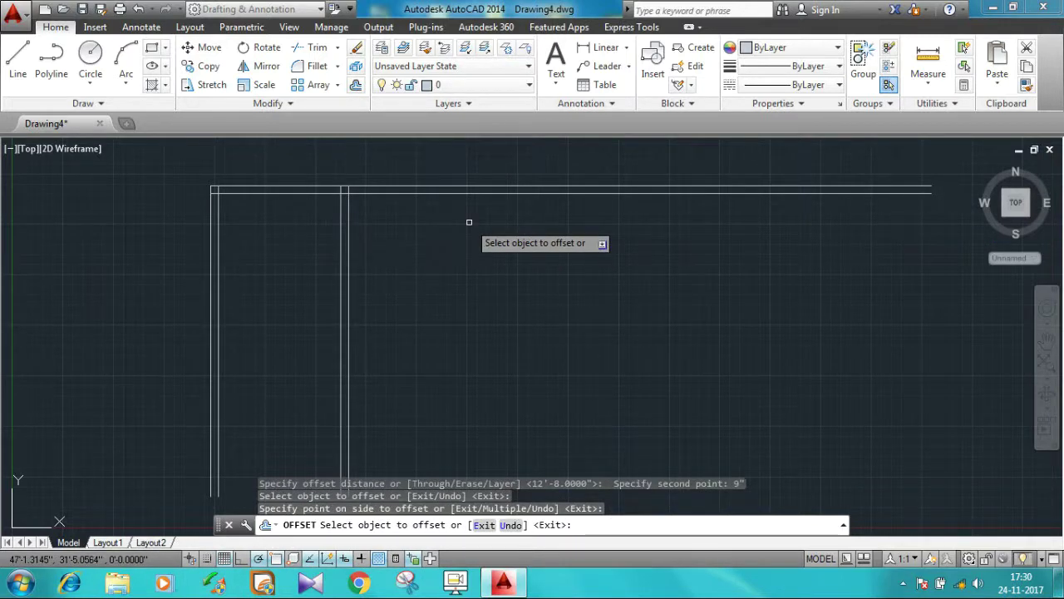
# Add a second partition 10 feet further right, 4.5 inches thick.
pyautogui.click(355, 85)
pyautogui.click(347, 242)
pyautogui.write("10'")
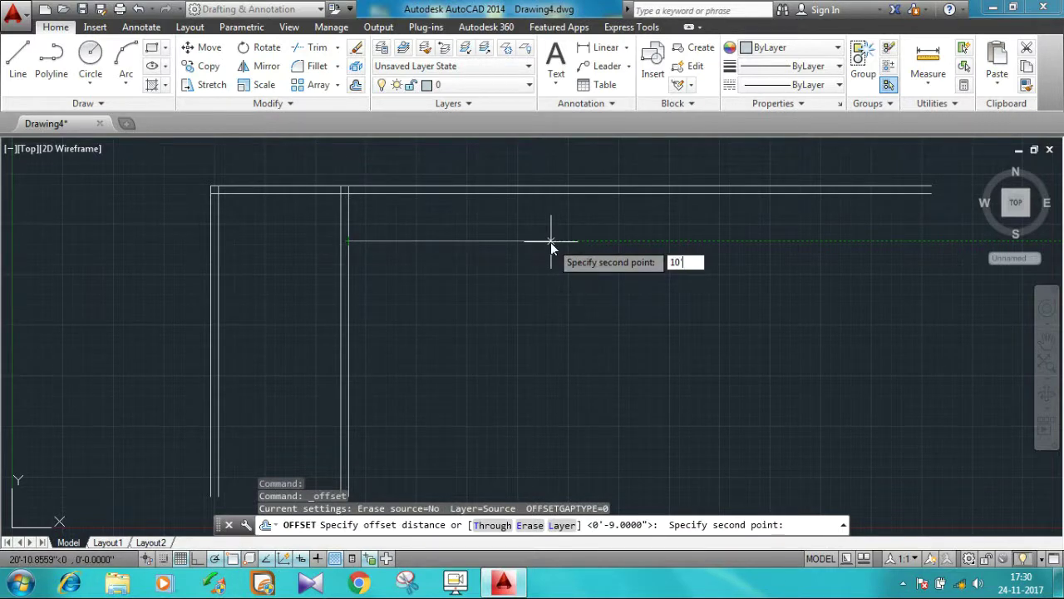
pyautogui.press('Return')
pyautogui.click(349, 221)
pyautogui.click(579, 218)
pyautogui.press('Return')
pyautogui.press('Return')
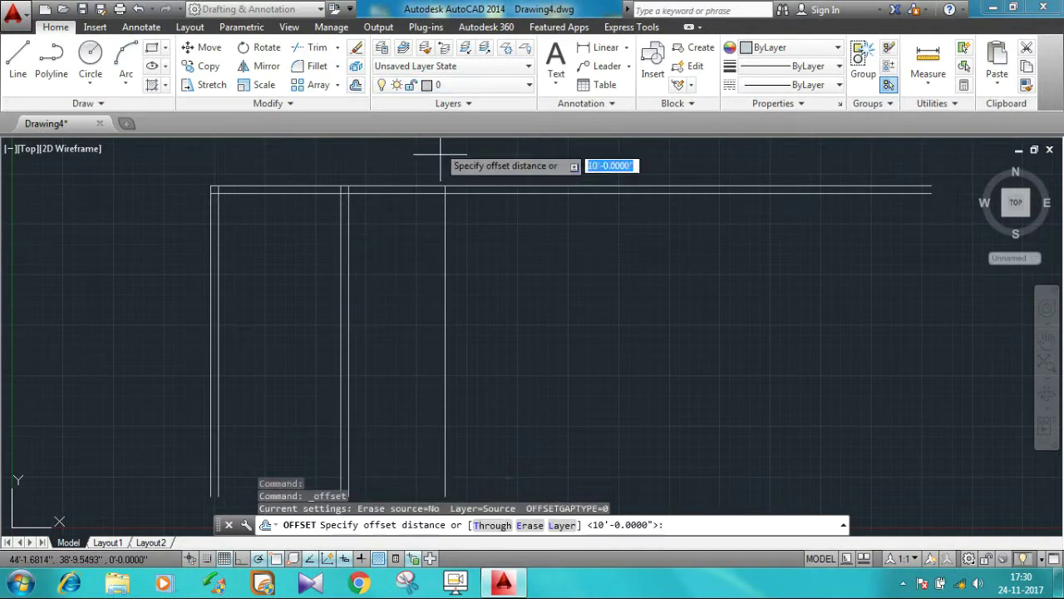
pyautogui.click(445, 246)
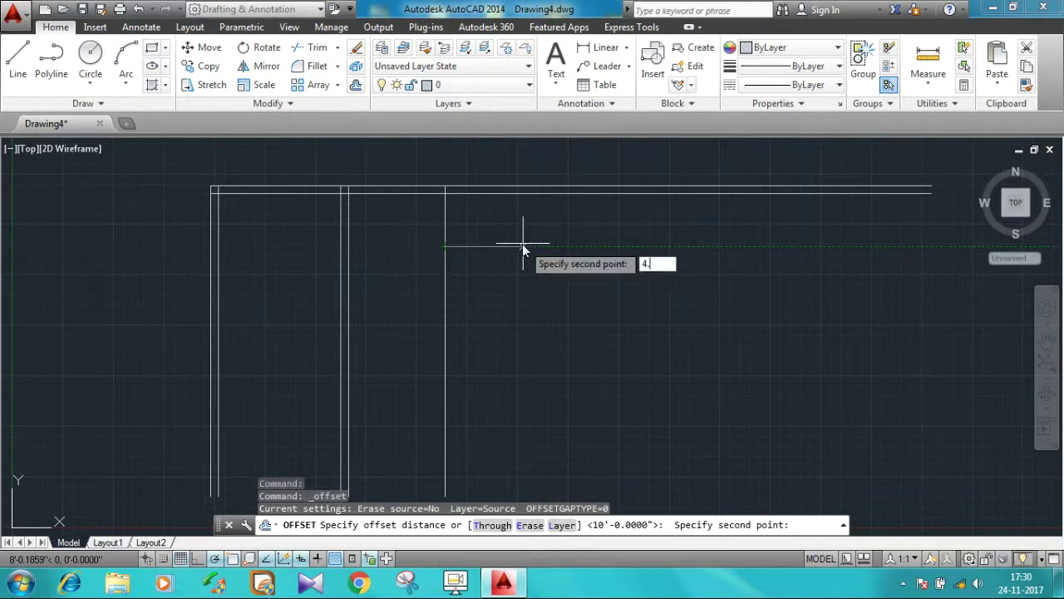
pyautogui.write('5')
pyautogui.press('Return')
pyautogui.click(445, 233)
pyautogui.click(540, 227)
# Add a third partition 4'6" further right, 9 inches thick.
pyautogui.press('Return')
pyautogui.press('Return')
pyautogui.click(449, 230)
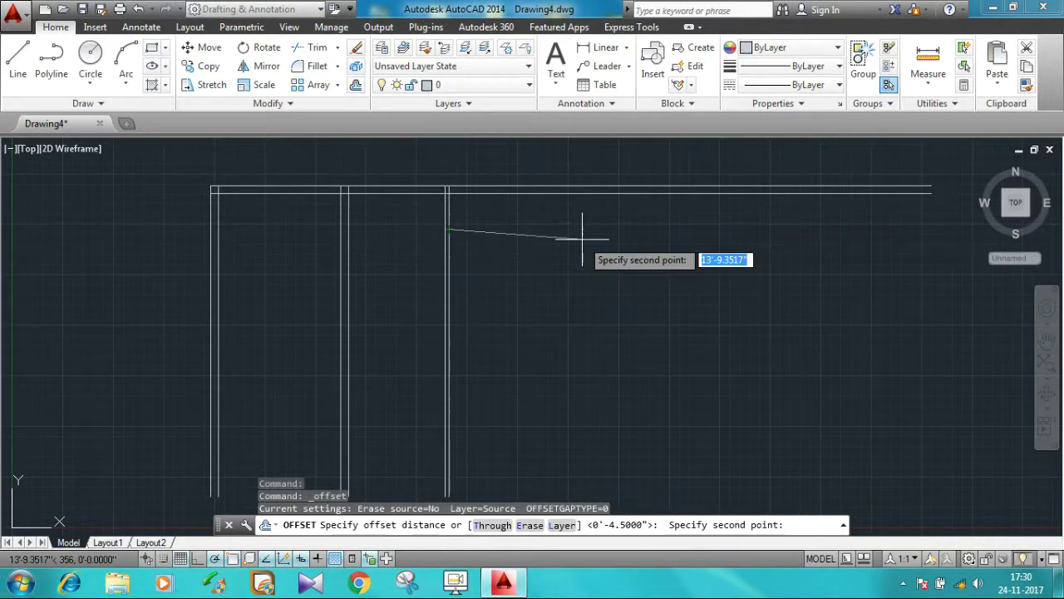
pyautogui.press('Return')
pyautogui.click(449, 225)
pyautogui.click(684, 230)
pyautogui.press('Return')
pyautogui.press('Return')
pyautogui.click(493, 226)
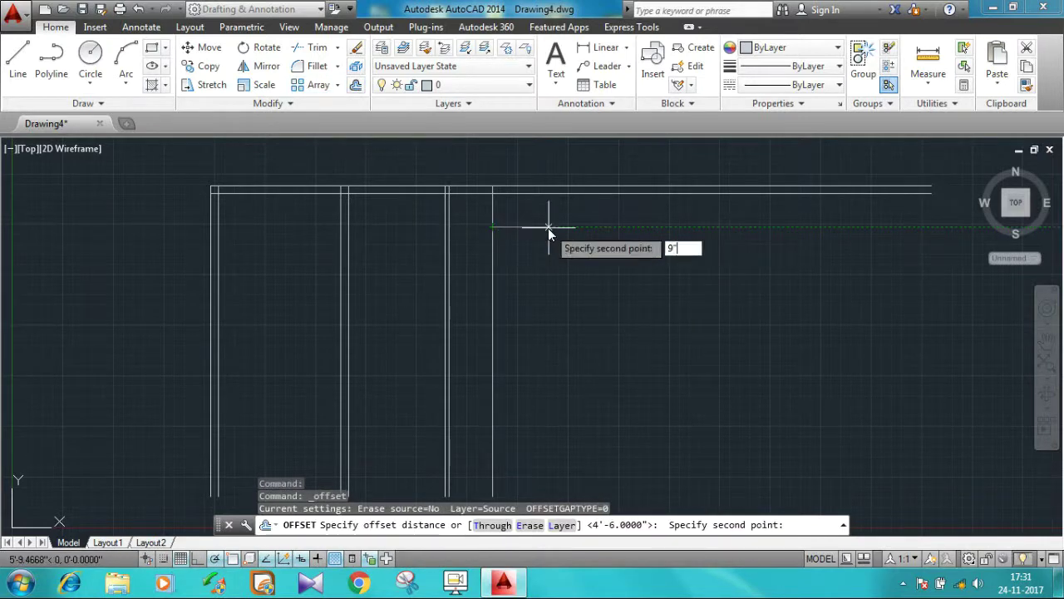
pyautogui.press('Return')
pyautogui.click(495, 230)
pyautogui.click(660, 234)
pyautogui.press('Escape')
# Trim the top wall's overhang beyond the rightmost partition with TR.
pyautogui.write('TR')
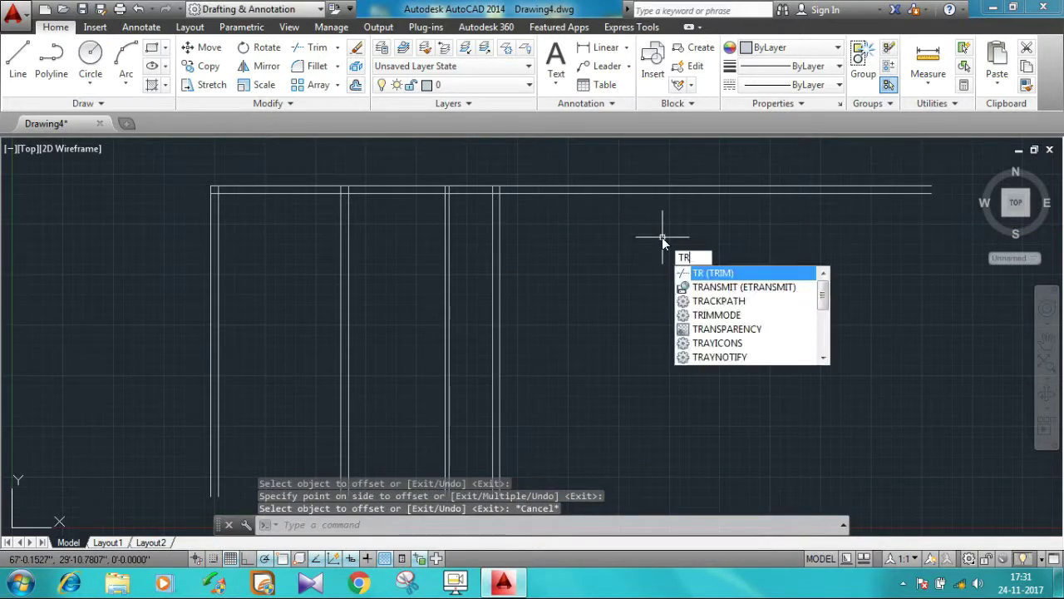
pyautogui.press('Return')
pyautogui.click(690, 191)
# Pan to show the whole wall layout and launch the Windows calculator.
pyautogui.press('Escape')
pyautogui.moveTo(713, 202); pyautogui.dragTo(647, 361, button='middle')
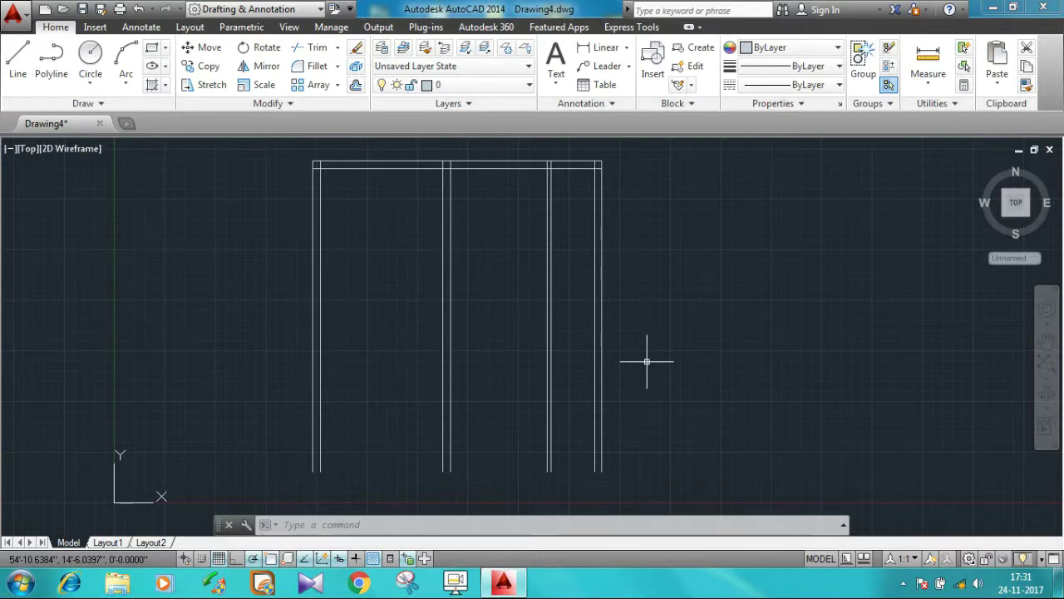
pyautogui.click(19, 582)
pyautogui.click(138, 451)
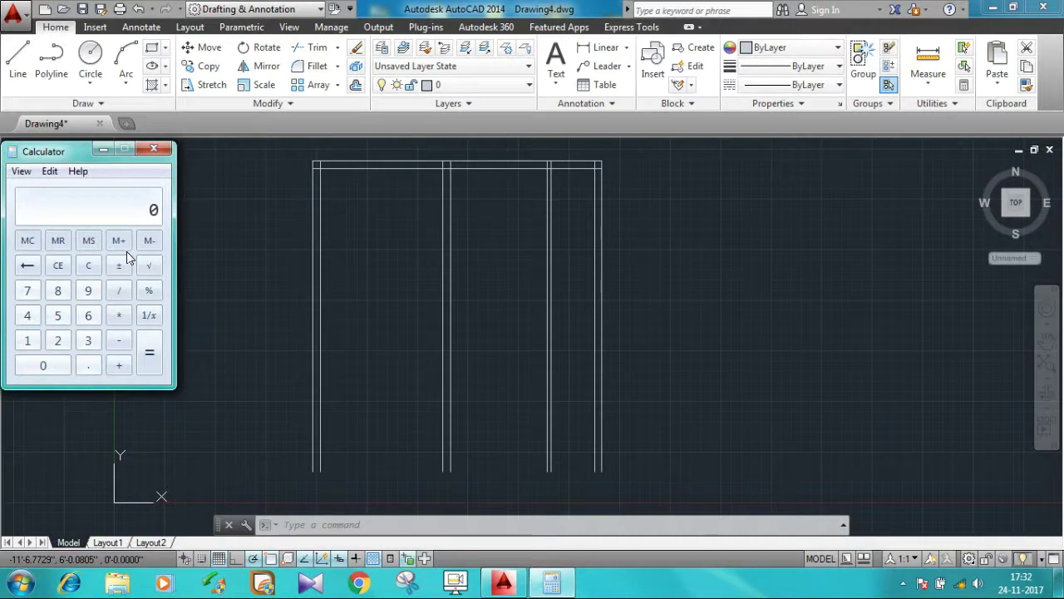
# Back in the drawing, begin a line from the wall corner.
pyautogui.click(179, 202)
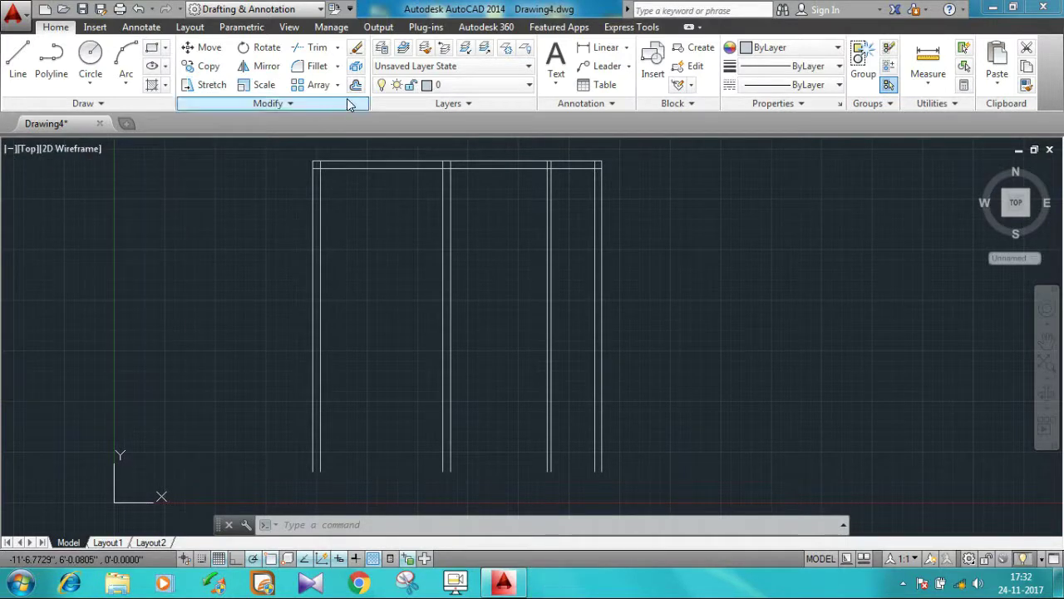
pyautogui.click(17, 60)
pyautogui.click(317, 167)
# Offset the top inner wall line 8 feet down into the left room.
pyautogui.click(442, 167)
pyautogui.press('Escape')
pyautogui.write('o')
pyautogui.press('Return')
pyautogui.click(381, 167)
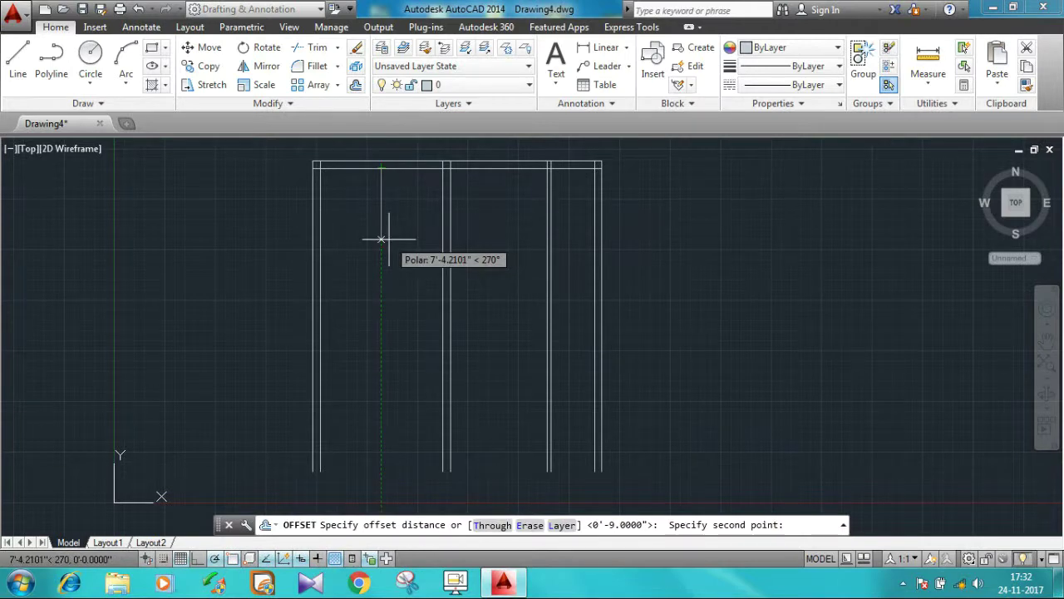
pyautogui.write('8')
pyautogui.press('Return')
pyautogui.click(390, 167)
pyautogui.click(449, 221)
pyautogui.click(381, 245)
# Offset that new line 9 inches down to give the cross wall thickness.
pyautogui.press('Return')
pyautogui.press('Return')
pyautogui.click(381, 246)
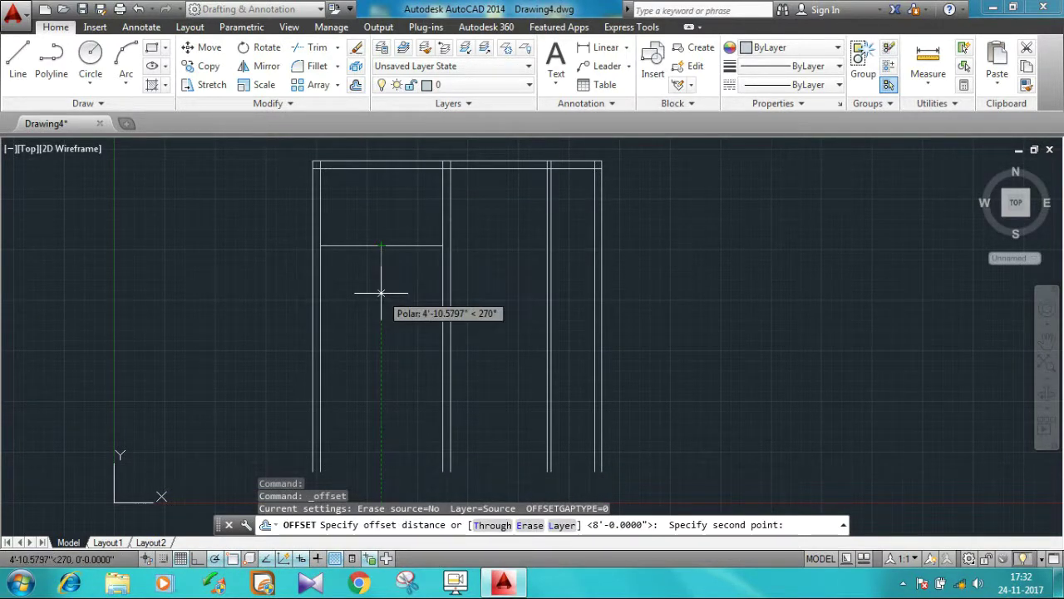
pyautogui.write('9"')
pyautogui.press('Return')
pyautogui.click(394, 245)
pyautogui.click(392, 319)
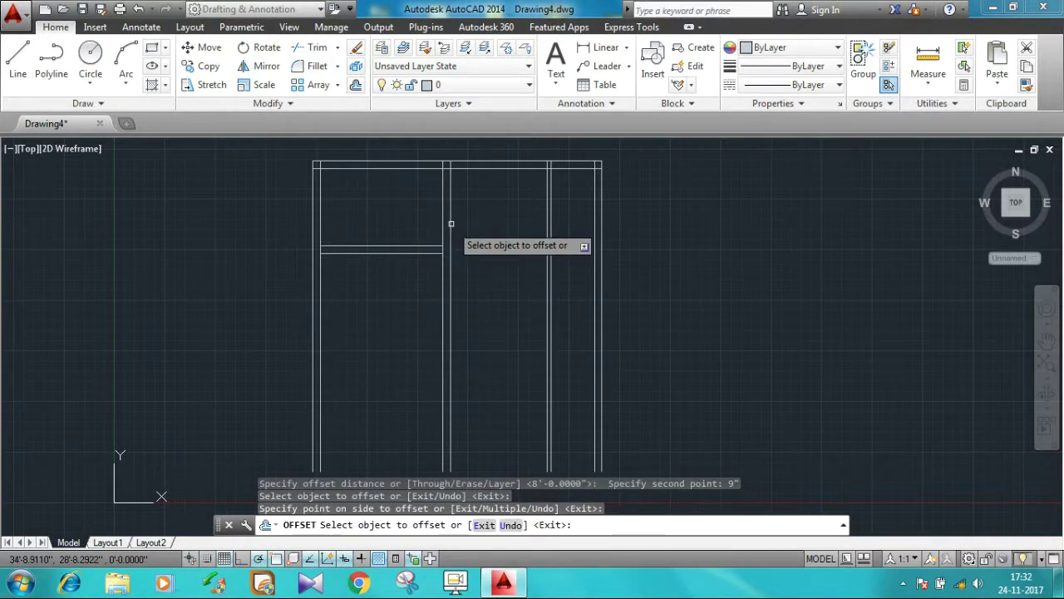
# Offset the horizontal wall line 16 feet down for the next cross wall.
pyautogui.press('Return')
pyautogui.press('Return')
pyautogui.click(381, 250)
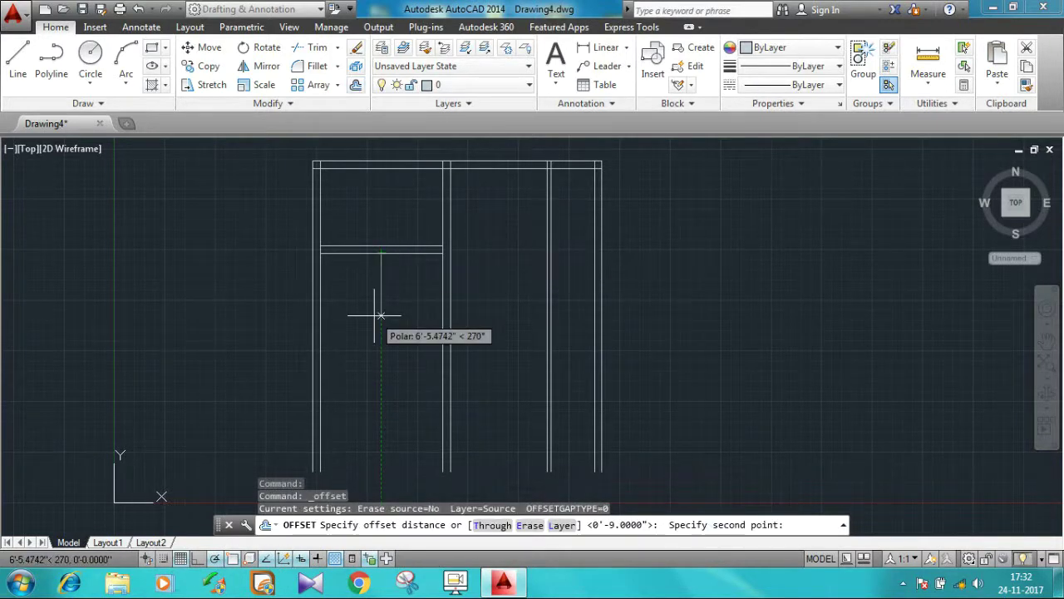
pyautogui.write('16')
pyautogui.press('Return')
pyautogui.click(385, 249)
pyautogui.click(416, 325)
pyautogui.moveTo(416, 325); pyautogui.dragTo(416, 282, button='middle')
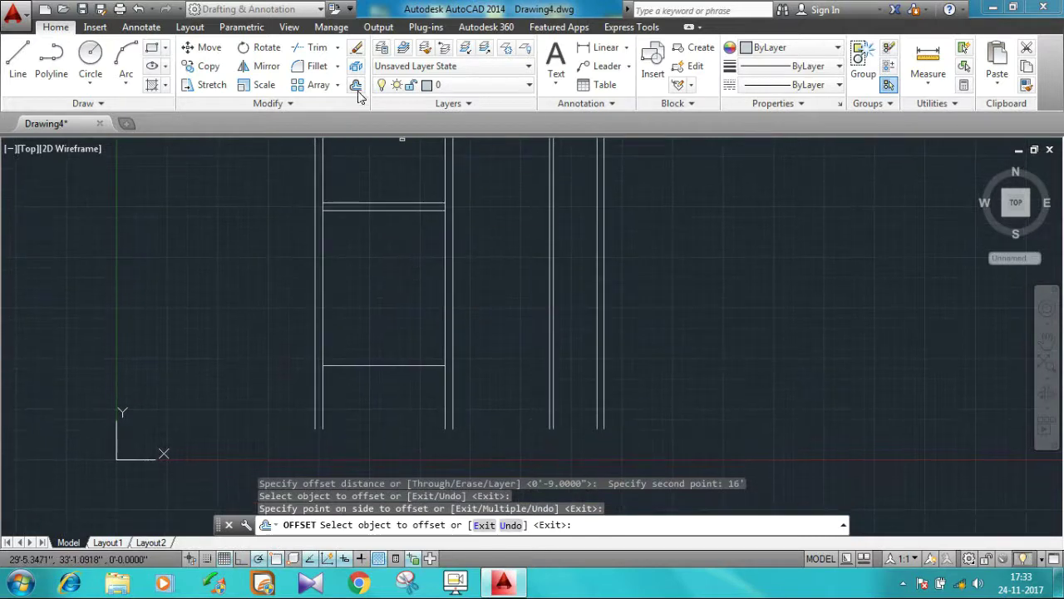
# Offset the lower horizontal line 4.5 inches down for a thin partition.
pyautogui.press('Return')
pyautogui.press('Return')
pyautogui.click(383, 366)
pyautogui.write('9"')
pyautogui.press('Return')
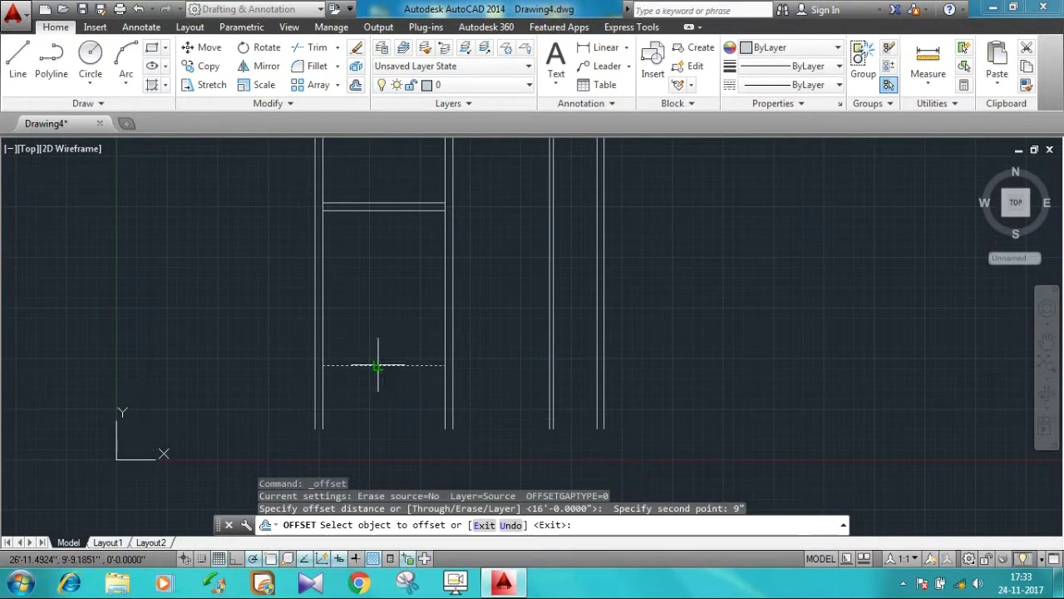
pyautogui.click(380, 365)
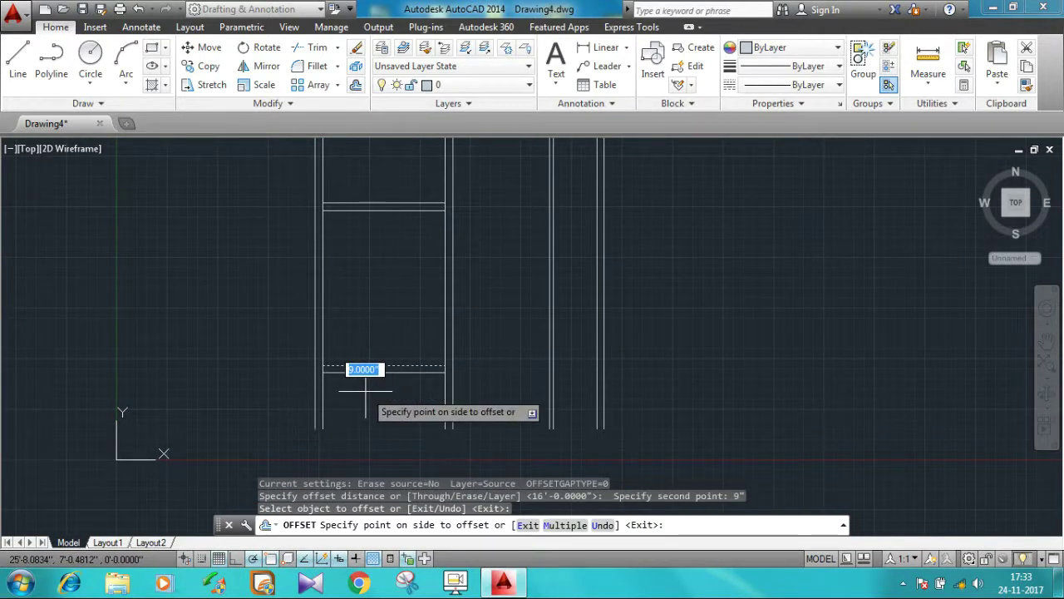
pyautogui.write('5')
pyautogui.press('Return')
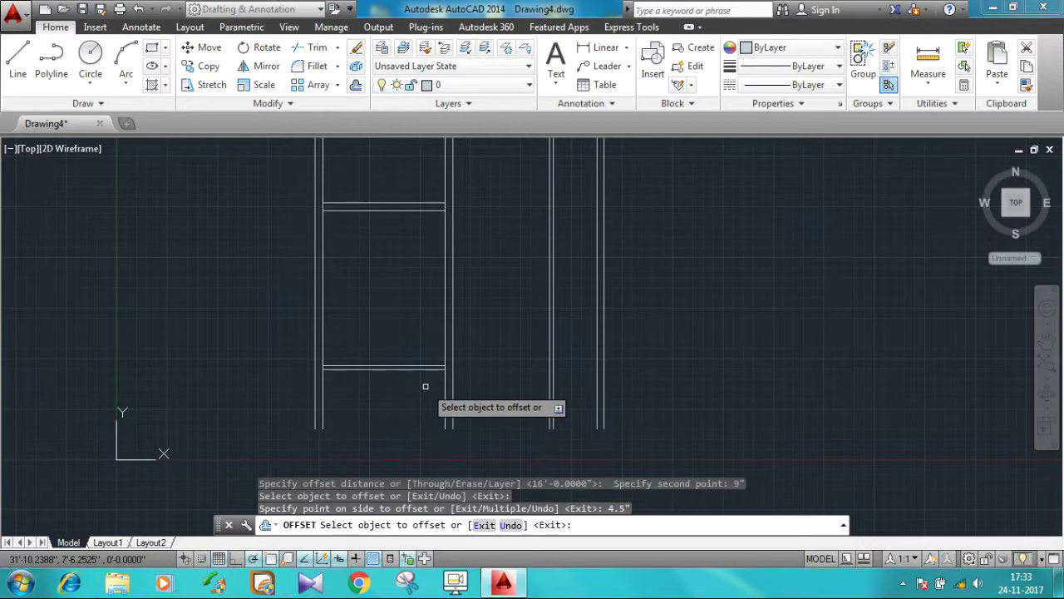
pyautogui.press('Escape')
# Offset the lower wall line 4 feet down for the room's bottom wall.
pyautogui.click(356, 84)
pyautogui.click(383, 366)
pyautogui.write("4'")
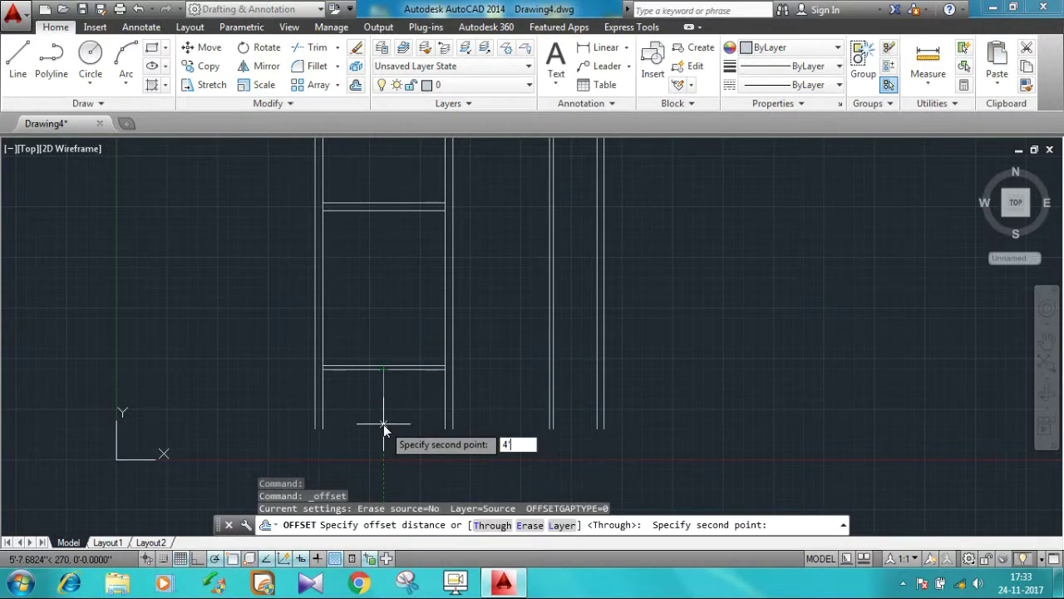
pyautogui.press('Return')
pyautogui.click(384, 368)
pyautogui.click(392, 434)
pyautogui.moveTo(392, 434); pyautogui.dragTo(383, 400, button='middle')
# Offset the bottom line 4.5 inches to complete the thin bottom wall.
pyautogui.click(356, 84)
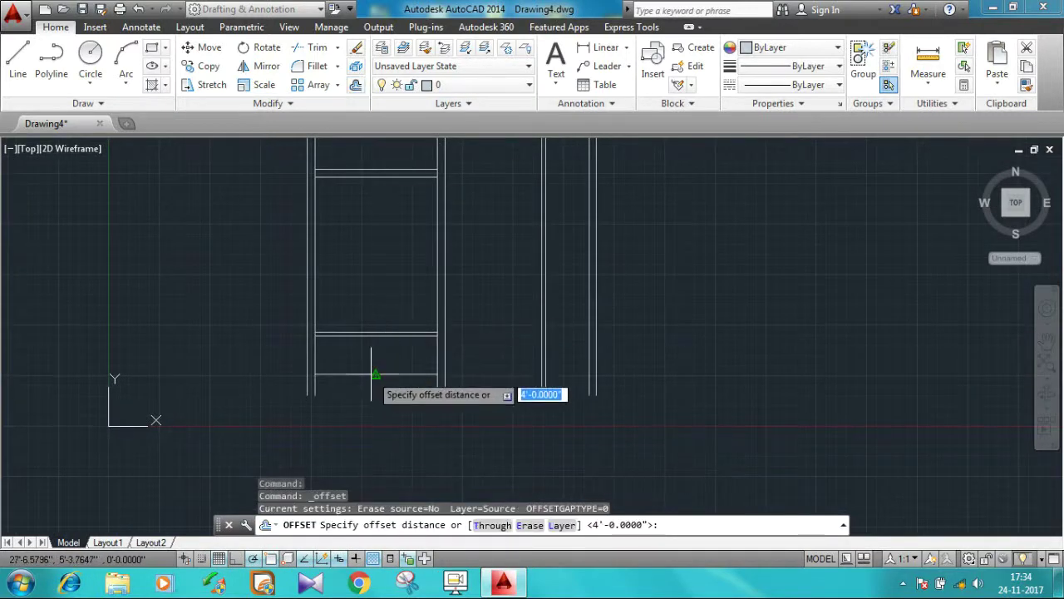
pyautogui.click(375, 374)
pyautogui.press('Return')
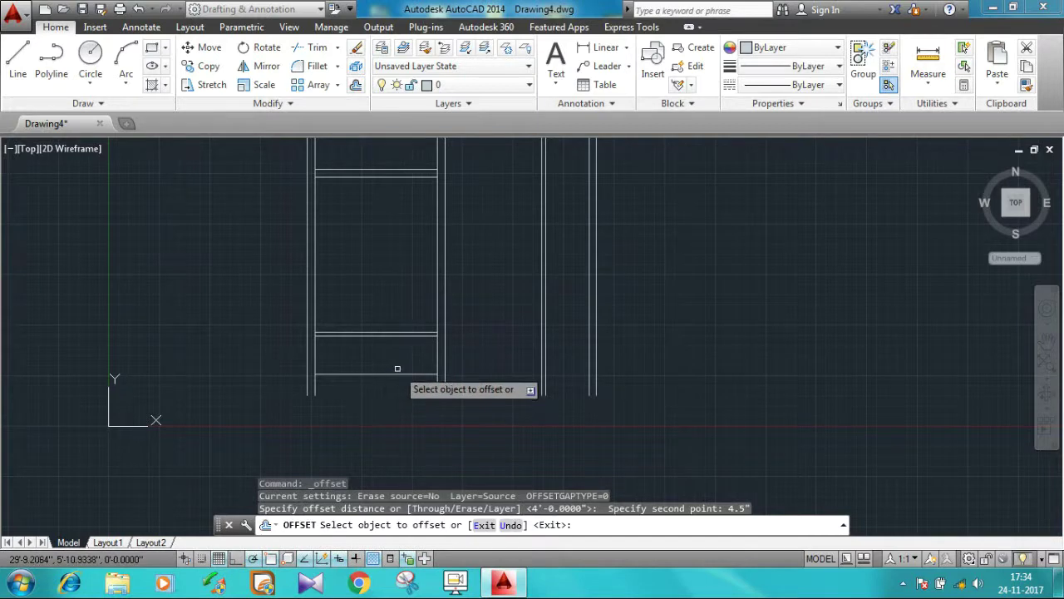
pyautogui.click(396, 369)
pyautogui.click(397, 422)
pyautogui.moveTo(396, 423); pyautogui.dragTo(324, 452, button='middle')
pyautogui.click(17, 58)
pyautogui.click(241, 409)
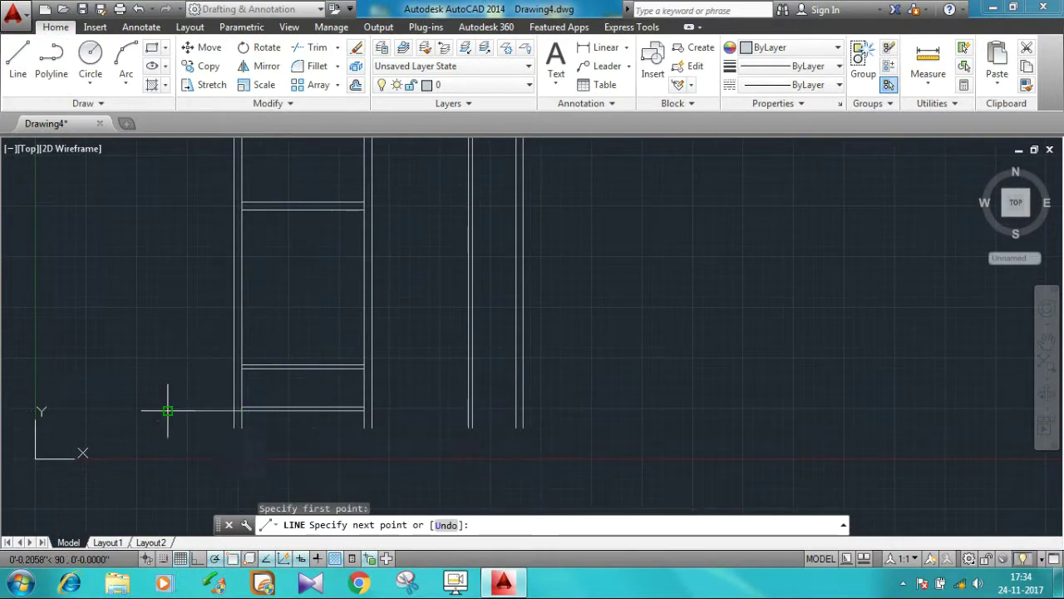
# Extend a short line left past the wall, then trim the three stray bottom-wall segments.
pyautogui.click(168, 409)
pyautogui.press('Escape')
pyautogui.write('tr')
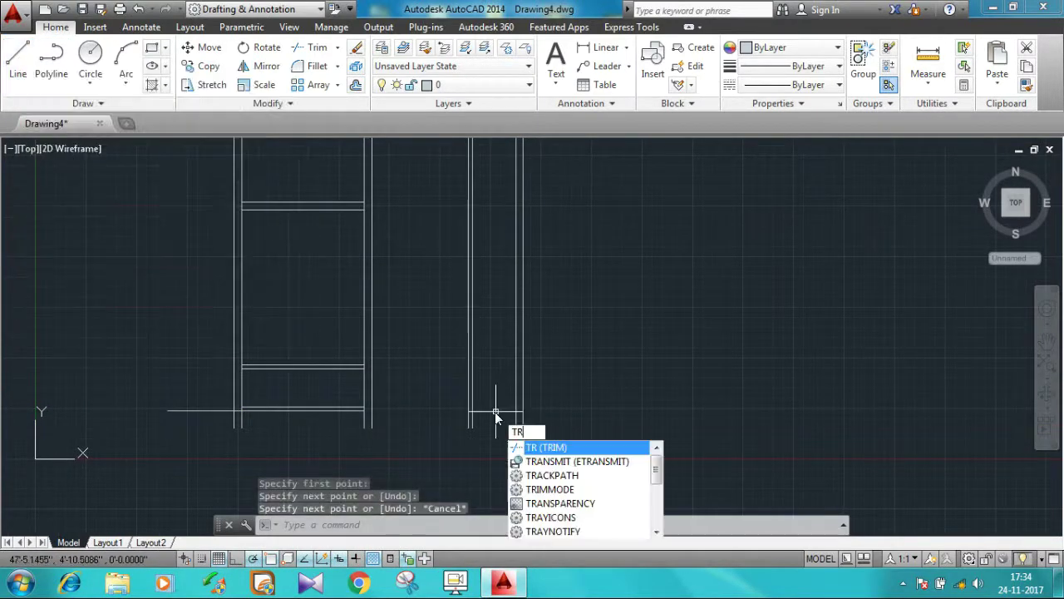
pyautogui.press('Return')
pyautogui.press('Return')
pyautogui.click(496, 411)
pyautogui.click(162, 401)
pyautogui.click(337, 428)
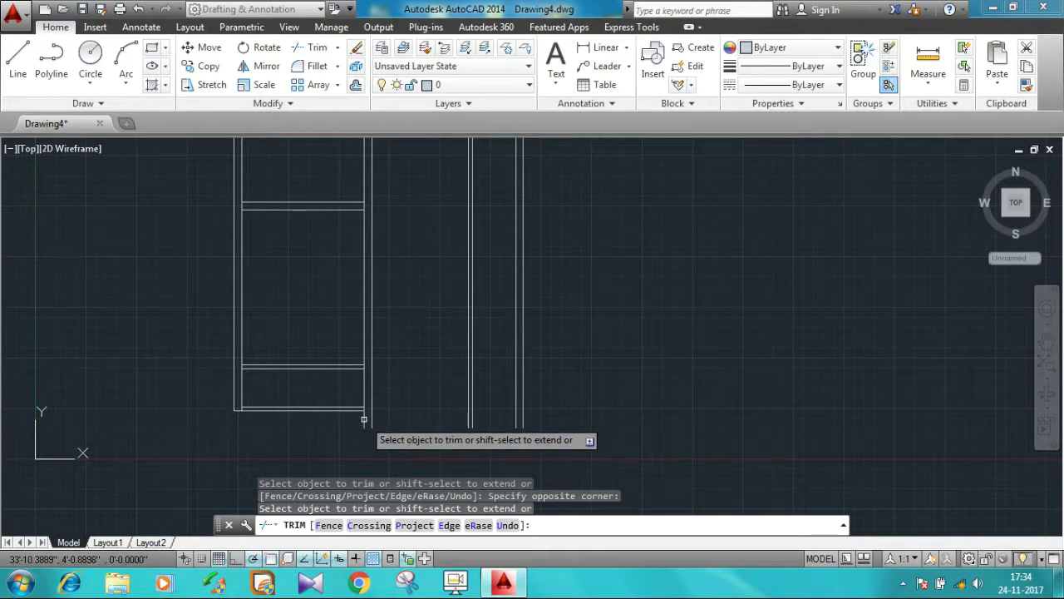
pyautogui.press('Escape')
pyautogui.moveTo(571, 261); pyautogui.dragTo(558, 325, button='middle')
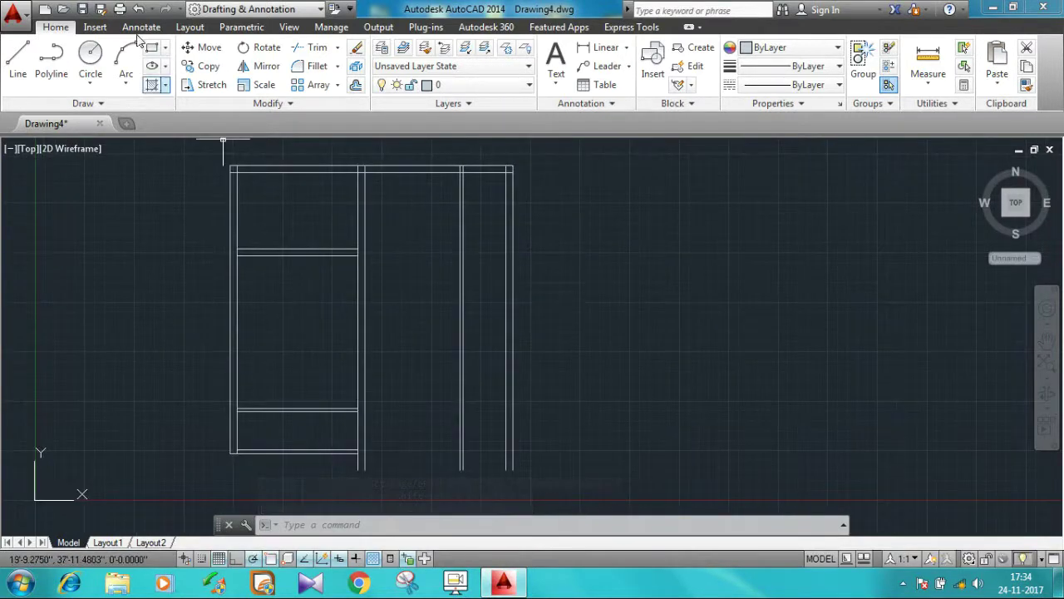
pyautogui.click(24, 51)
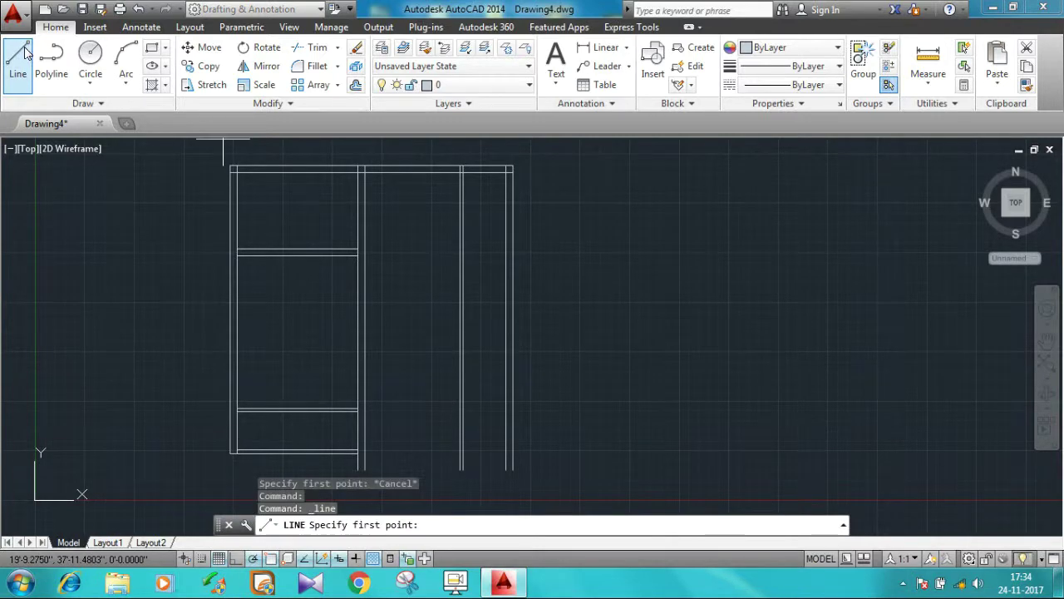
# Offset a horizontal wall line 10' downward inside the right double wall.
pyautogui.scroll(3, 482, 167)
pyautogui.scroll(1, 383, 199)
pyautogui.click(305, 268)
pyautogui.press('Escape')
pyautogui.moveTo(458, 299); pyautogui.dragTo(387, 131, button='middle')
pyautogui.click(355, 66)
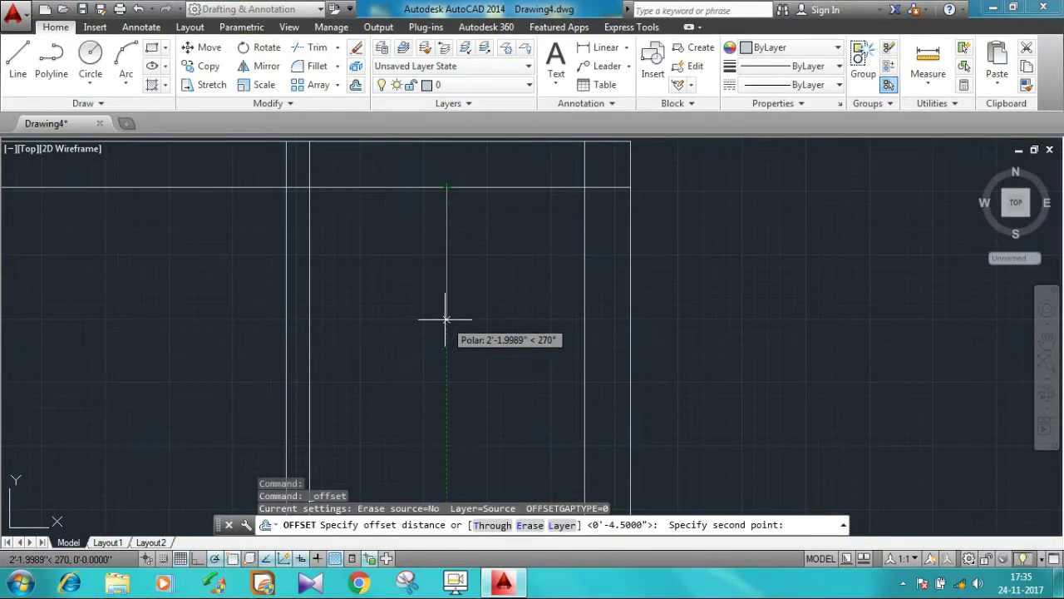
pyautogui.write("0'")
pyautogui.press('Return')
pyautogui.click(476, 201)
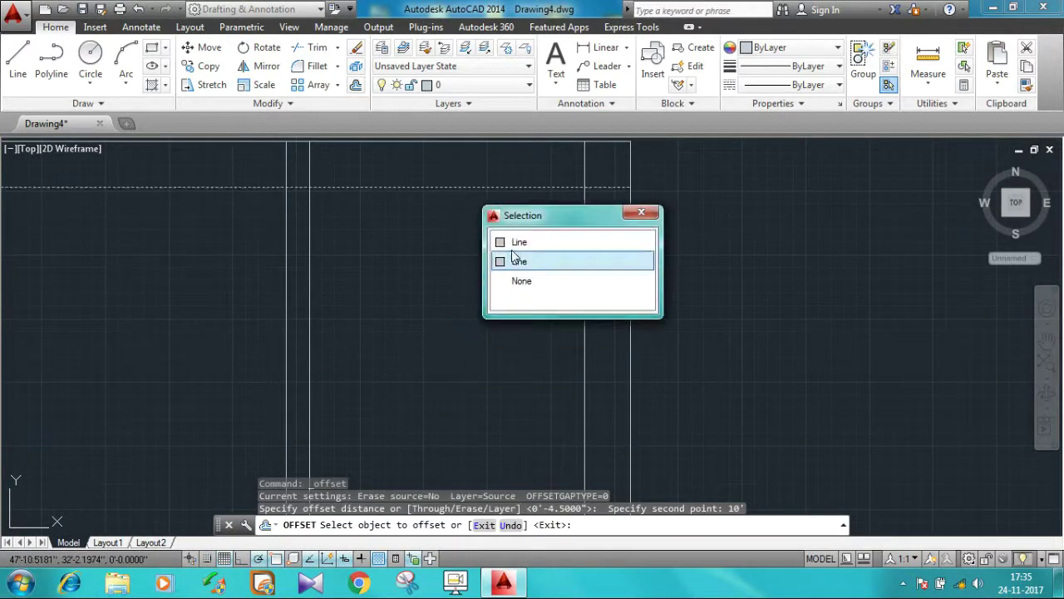
pyautogui.click(510, 259)
pyautogui.click(482, 325)
# Offset that line 4.5" to form the first double cross line.
pyautogui.scroll(-2, 509, 249)
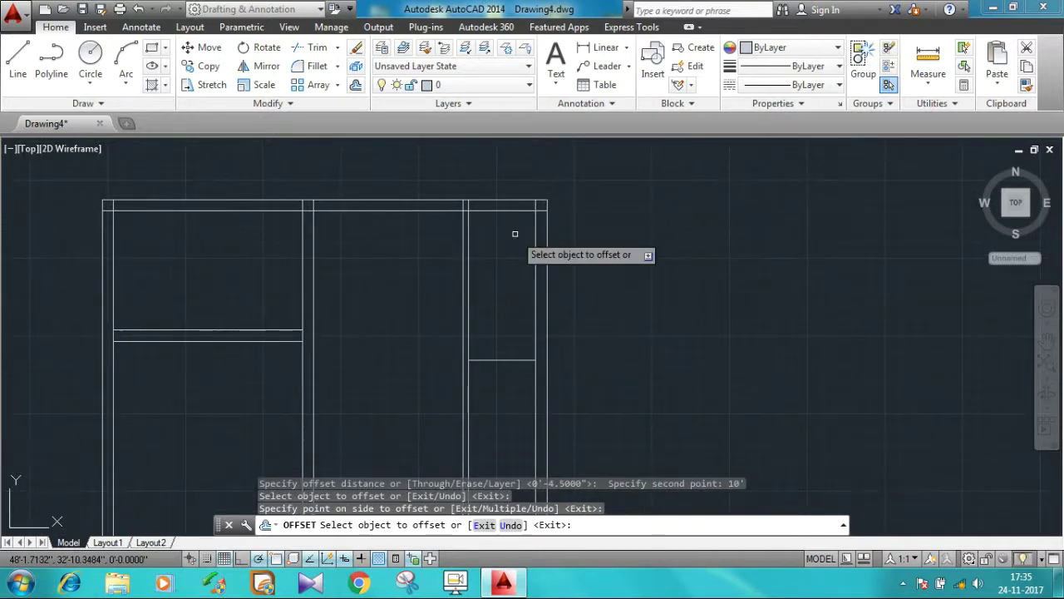
pyautogui.press('Escape')
pyautogui.press('Return')
pyautogui.click(501, 360)
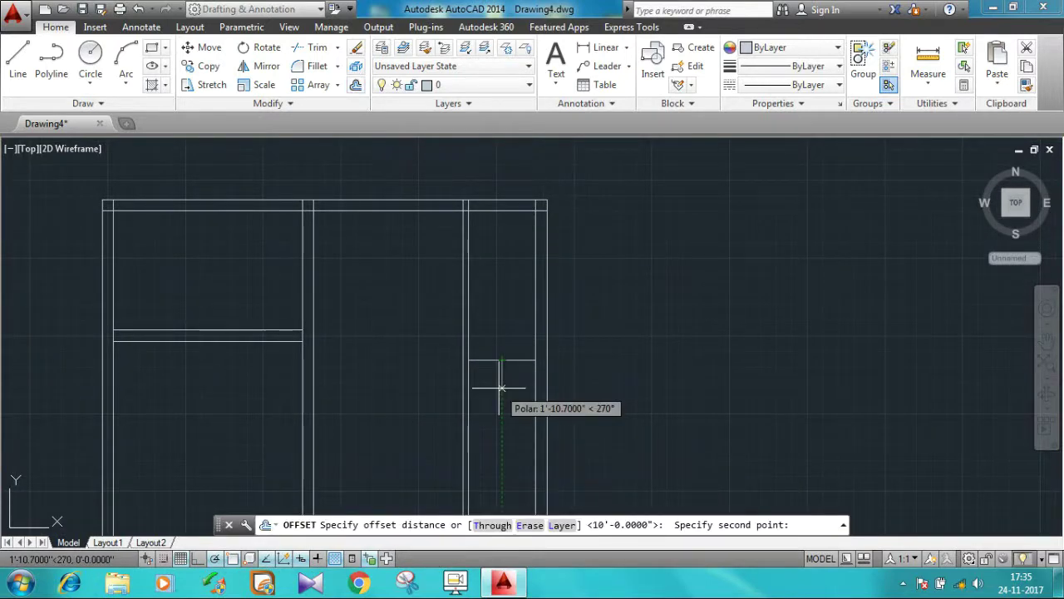
pyautogui.write('4.5"')
pyautogui.press('Return')
pyautogui.click(490, 360)
pyautogui.click(499, 370)
pyautogui.scroll(2, 504, 371)
pyautogui.scroll(2, 477, 321)
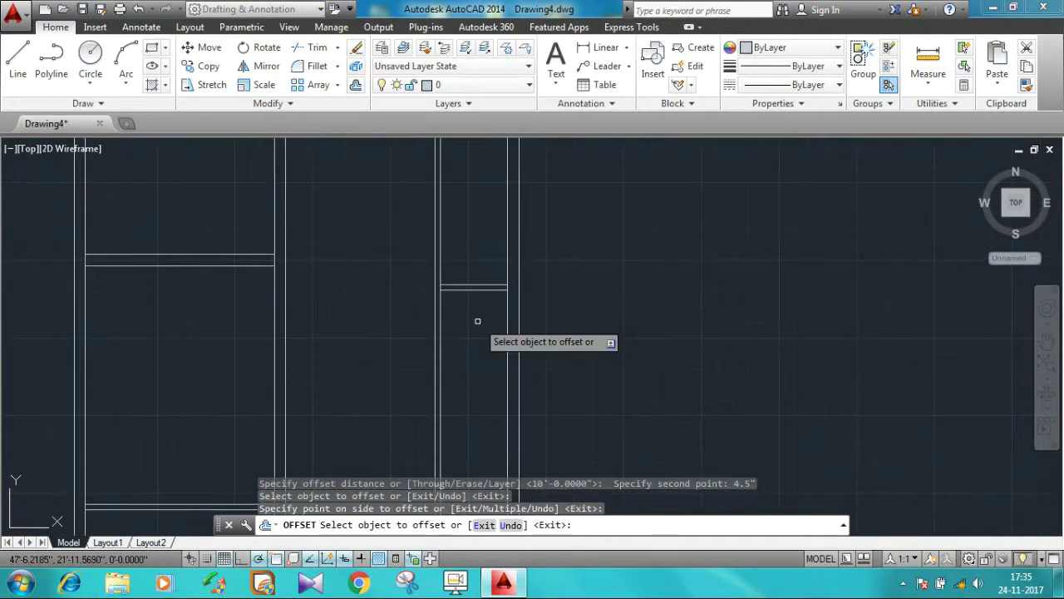
# Offset the horizontal line 8'7" downward to mark the next opening edge.
pyautogui.click(355, 85)
pyautogui.click(474, 290)
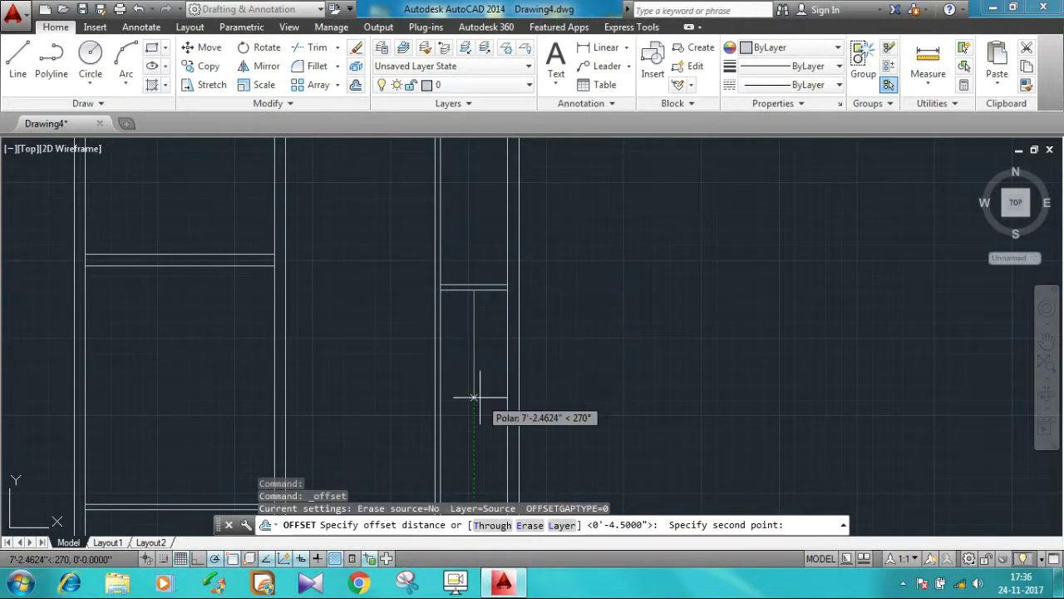
pyautogui.write('8\'7"')
pyautogui.press('Return')
pyautogui.click(480, 291)
pyautogui.click(481, 369)
pyautogui.moveTo(482, 368); pyautogui.dragTo(459, 242, button='middle')
# Add a cross line 9" below the previous one.
pyautogui.click(356, 86)
pyautogui.click(454, 292)
pyautogui.click(453, 291)
pyautogui.write("9'")
pyautogui.press('Return')
pyautogui.click(453, 291)
pyautogui.click(466, 371)
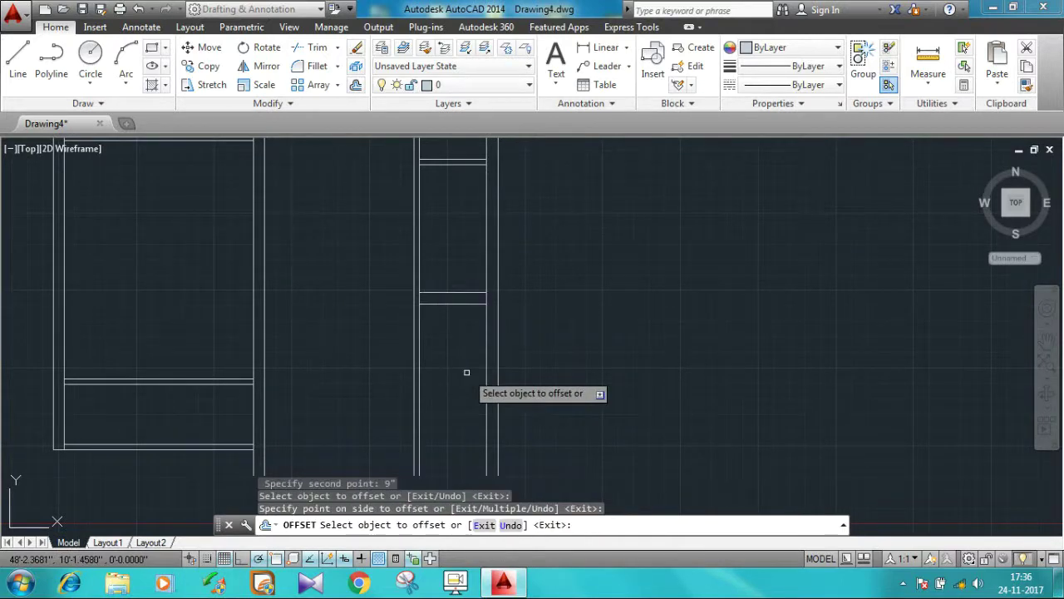
pyautogui.moveTo(466, 371); pyautogui.dragTo(461, 316, button='middle')
# Offset another cross line 8'7" down, then set a 4.5" offset distance.
pyautogui.press('Return')
pyautogui.press('Return')
pyautogui.click(447, 247)
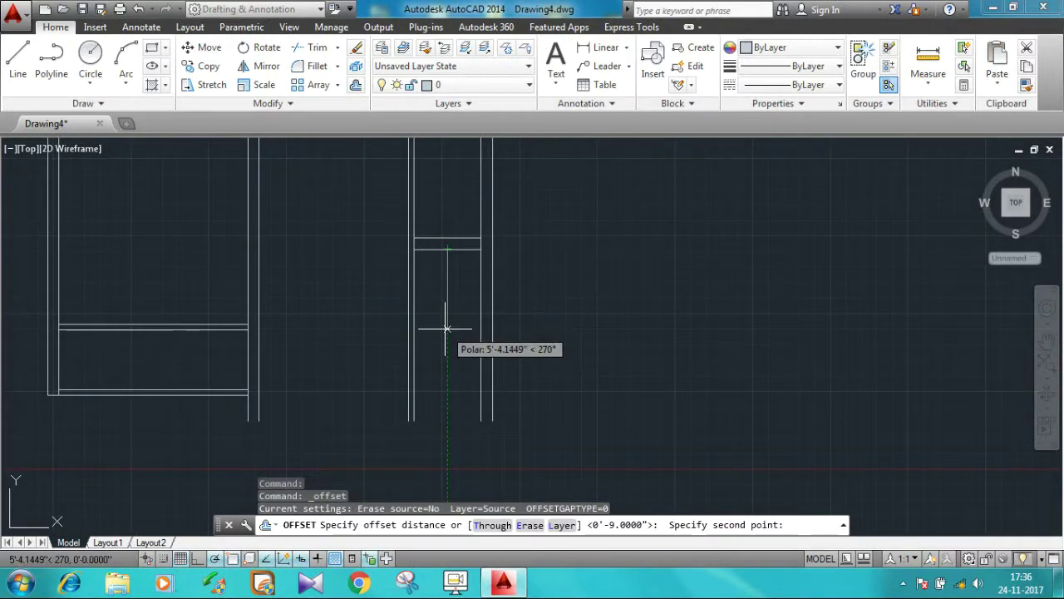
pyautogui.write('8\'7"')
pyautogui.press('Return')
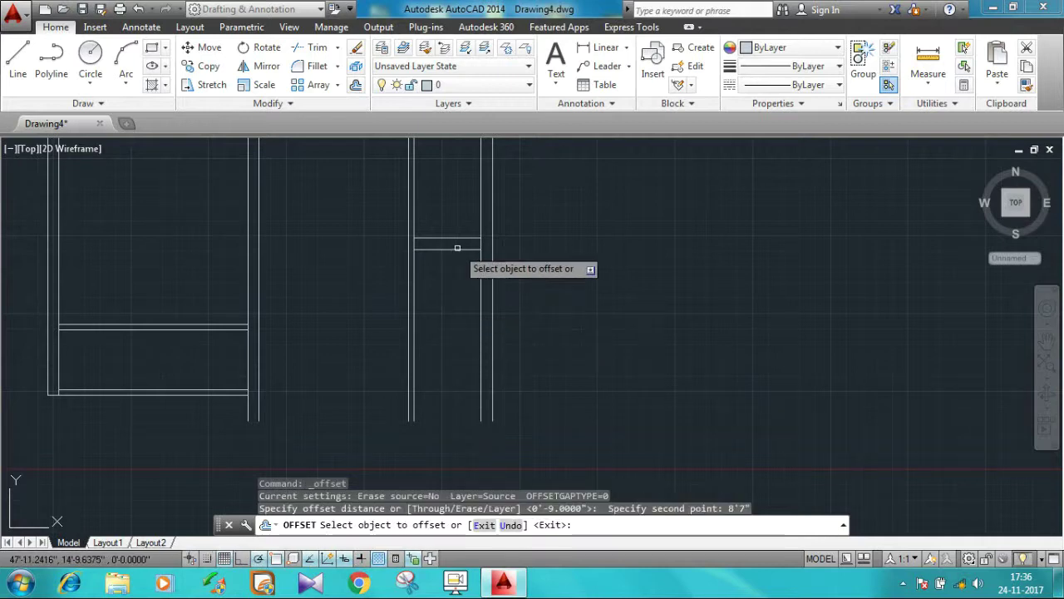
pyautogui.click(450, 248)
pyautogui.click(460, 366)
pyautogui.click(357, 89)
pyautogui.click(447, 377)
pyautogui.write('4.5"')
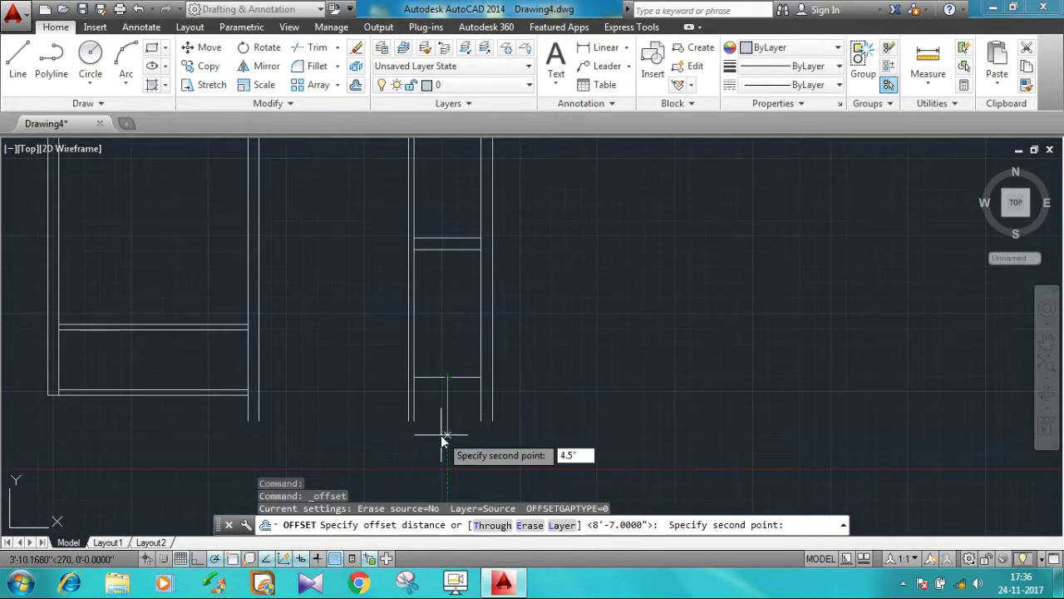
pyautogui.press('Return')
pyautogui.moveTo(461, 409); pyautogui.dragTo(500, 312, button='middle')
# Draw two parallel vertical lines extending the right wall downward.
pyautogui.click(18, 59)
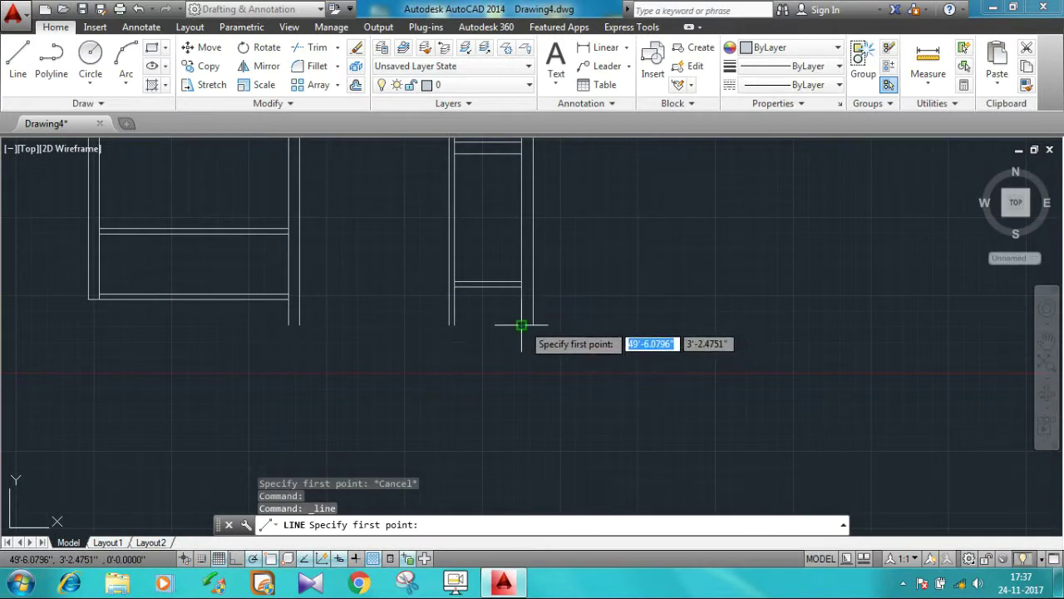
pyautogui.click(522, 325)
pyautogui.click(521, 493)
pyautogui.press('Escape')
pyautogui.press('Return')
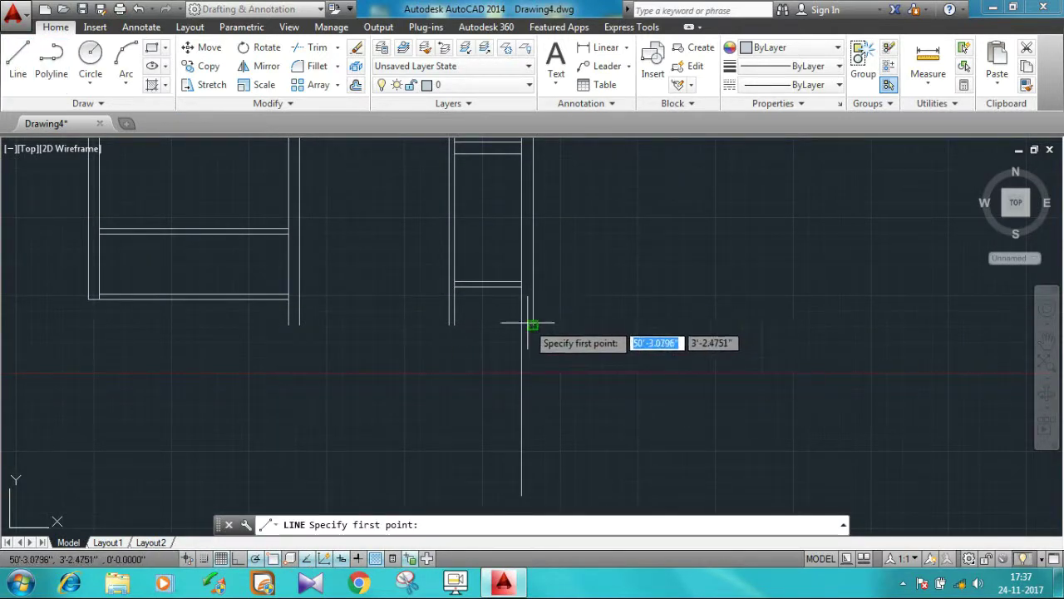
pyautogui.click(532, 325)
pyautogui.click(533, 493)
pyautogui.press('Escape')
# Offset cross lines 10' and then 9" further down in the narrow column.
pyautogui.click(356, 85)
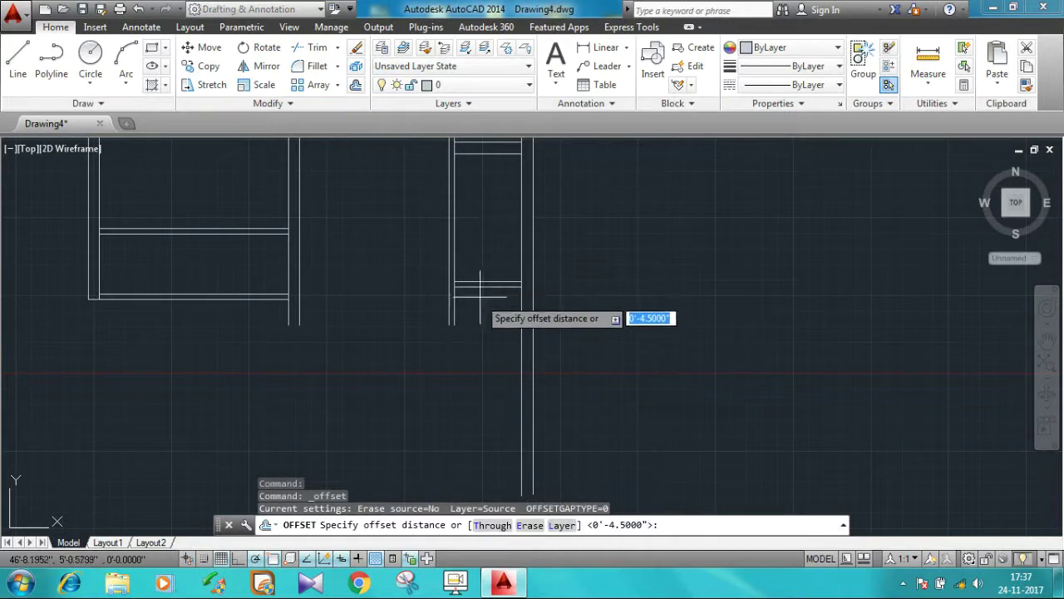
pyautogui.click(488, 286)
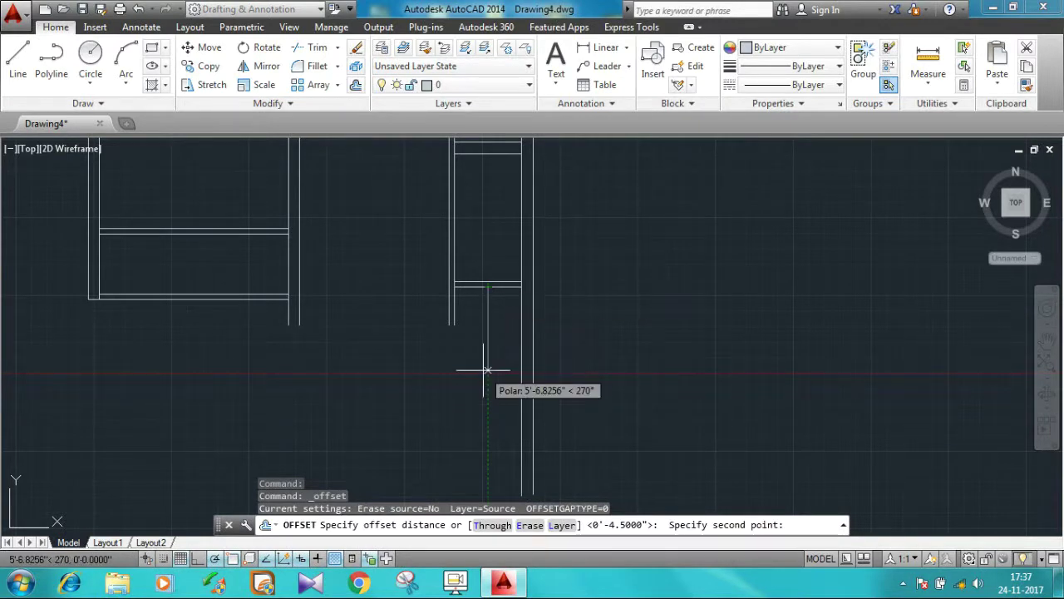
pyautogui.write("10'")
pyautogui.press('Return')
pyautogui.click(521, 349)
pyautogui.click(477, 415)
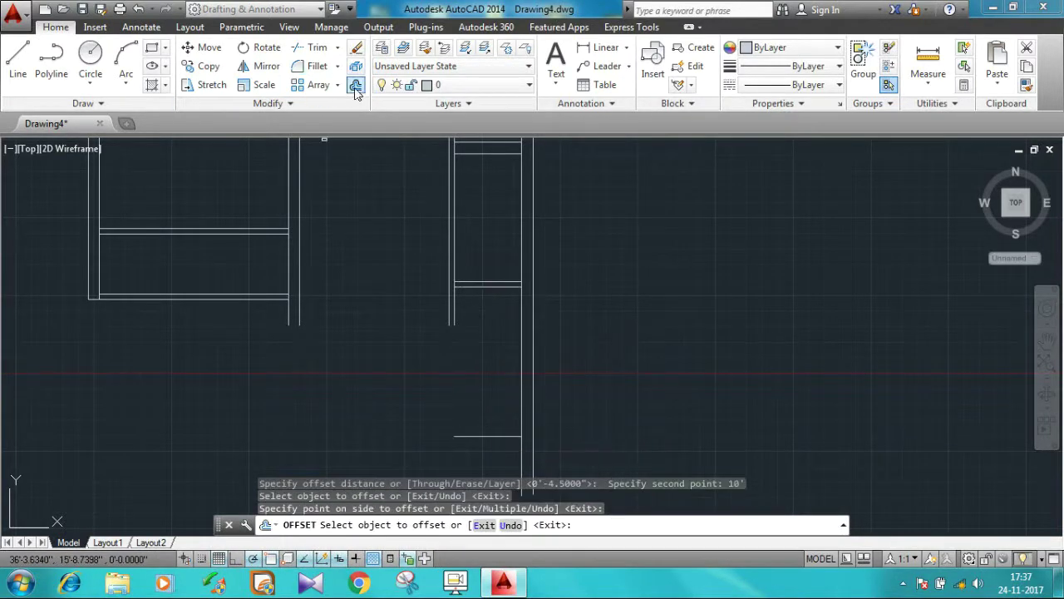
pyautogui.press('Return')
pyautogui.press('Return')
pyautogui.click(488, 435)
pyautogui.press('Return')
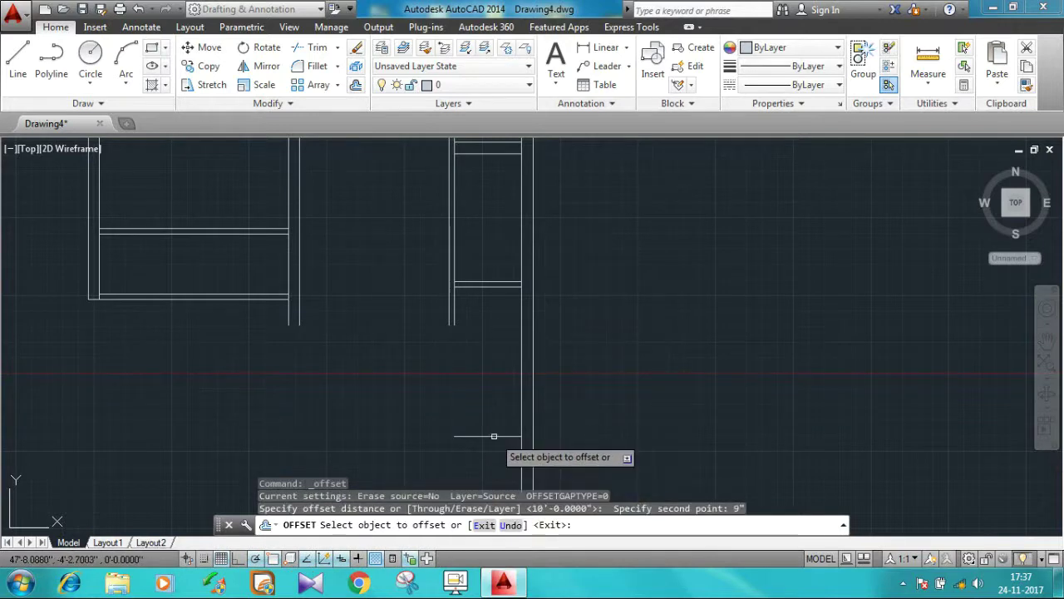
pyautogui.click(499, 436)
pyautogui.click(558, 432)
pyautogui.scroll(-2, 558, 428)
# Draw a horizontal line from the wall to the right; a trim is started then cancelled.
pyautogui.click(18, 58)
pyautogui.click(521, 441)
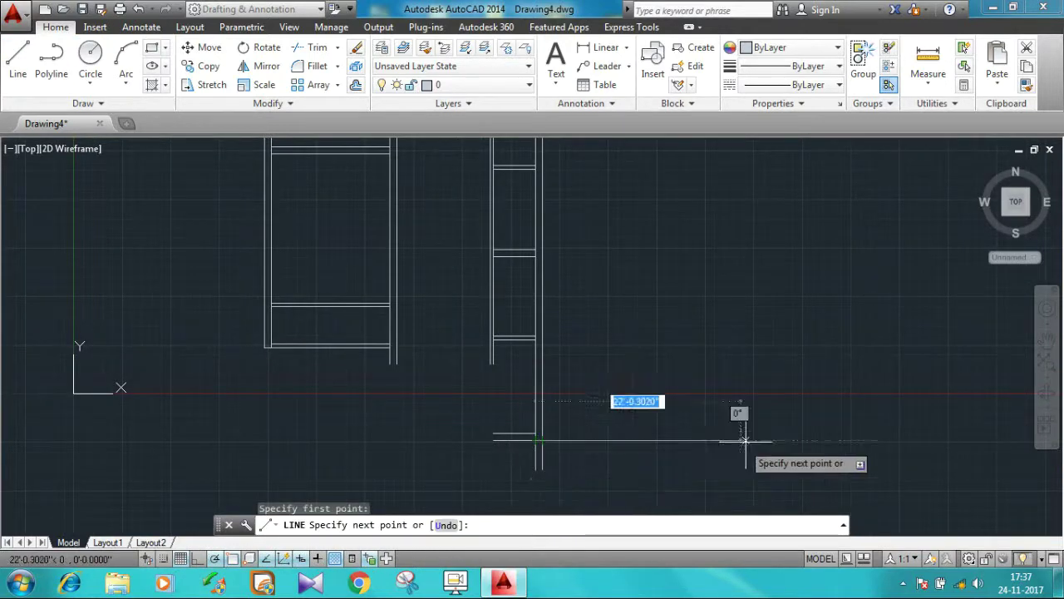
pyautogui.click(754, 439)
pyautogui.press('Escape')
pyautogui.write('tr')
pyautogui.press('Return')
pyautogui.press('Return')
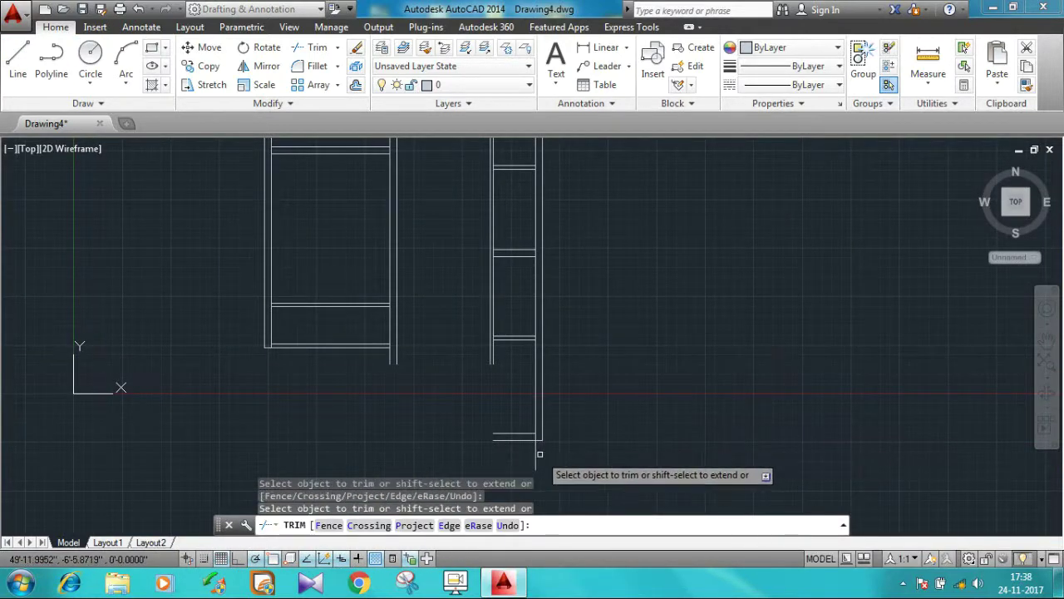
pyautogui.scroll(5, 538, 494)
pyautogui.press('Escape')
pyautogui.scroll(-2, 613, 238)
pyautogui.scroll(-2, 608, 308)
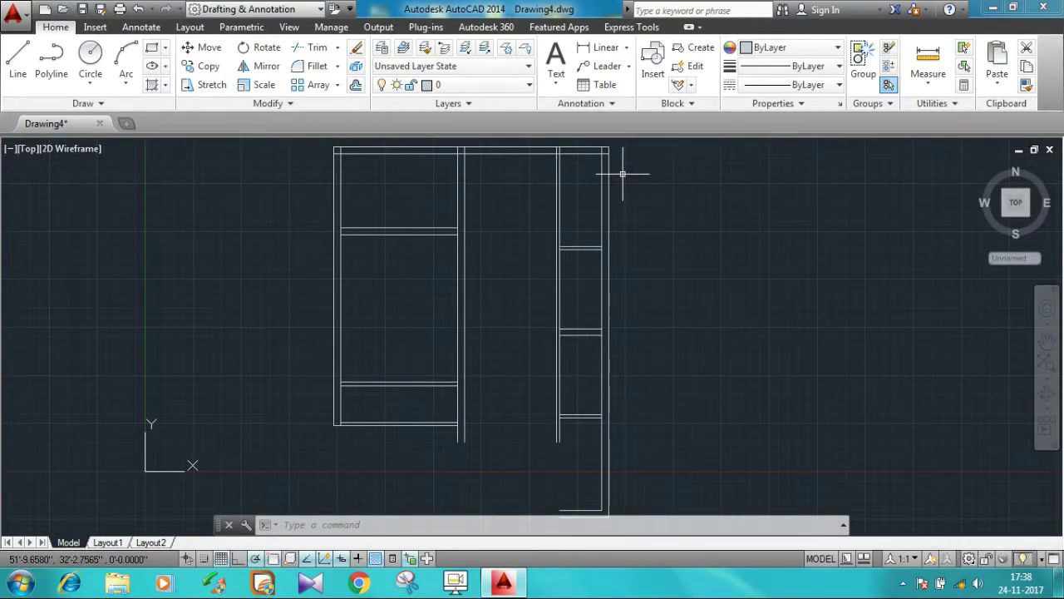
# Draw the vertical wall lines down to the bottom of the plan.
pyautogui.moveTo(676, 357); pyautogui.dragTo(663, 300, button='middle')
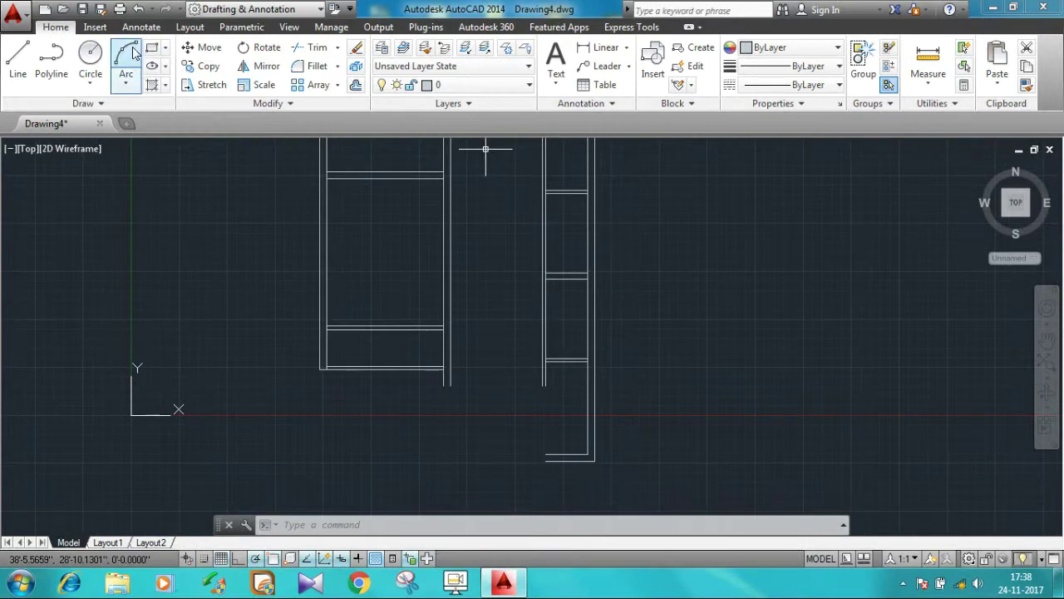
pyautogui.click(18, 58)
pyautogui.click(542, 384)
pyautogui.click(546, 454)
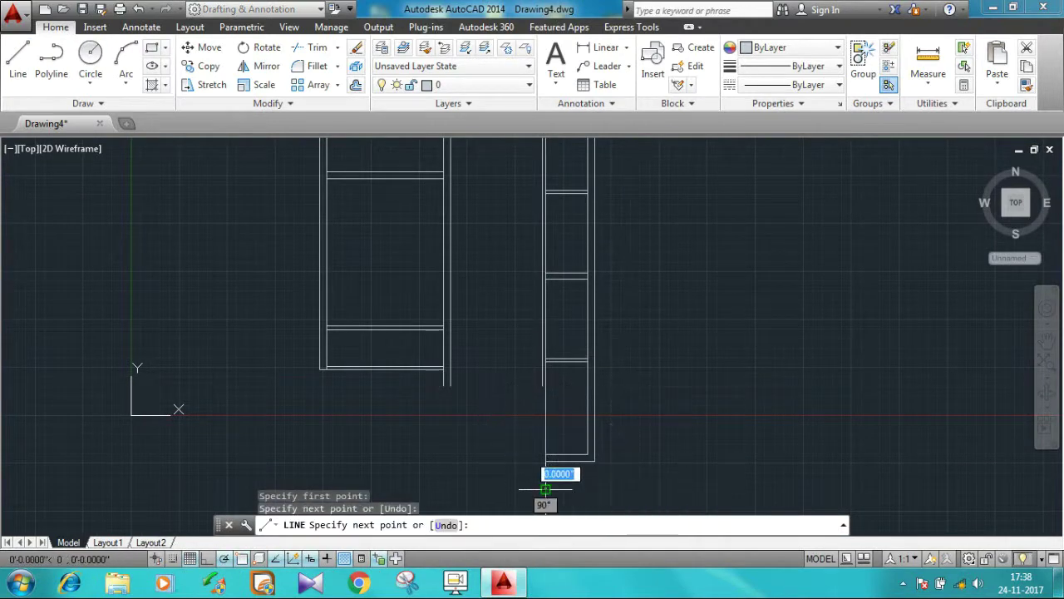
pyautogui.press('Return')
pyautogui.press('Return')
pyautogui.click(542, 384)
pyautogui.click(542, 501)
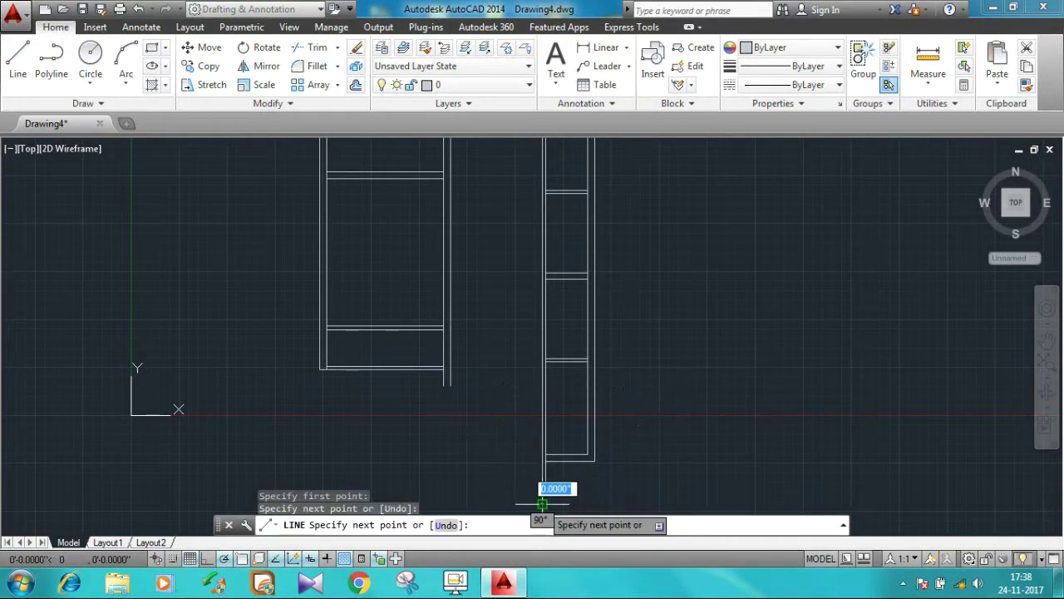
pyautogui.press('Escape')
# Draw the horizontal bottom wall line from the right wall corner leftward.
pyautogui.moveTo(503, 356); pyautogui.dragTo(525, 303, button='middle')
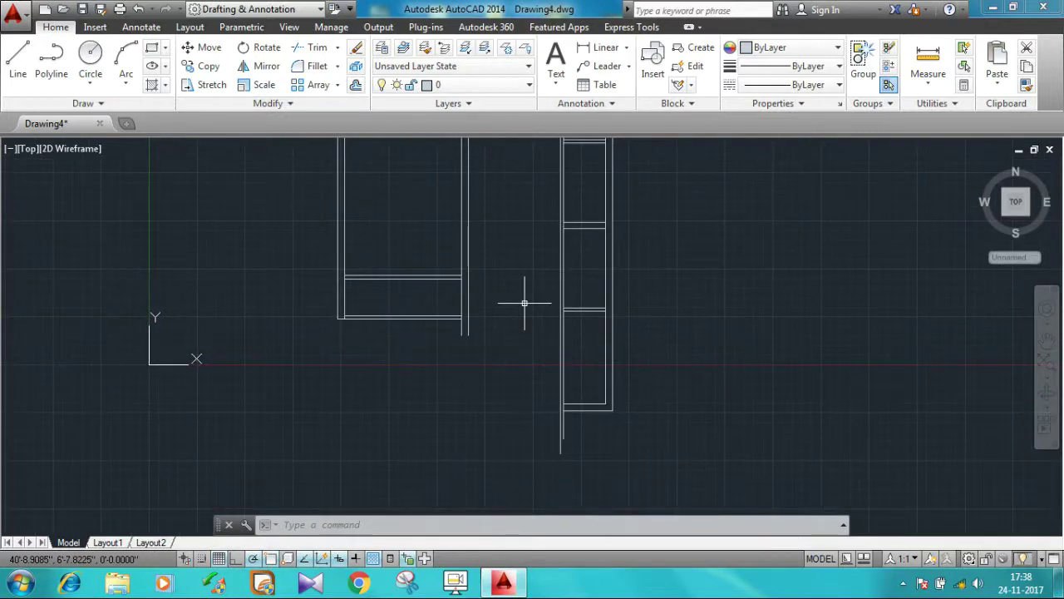
pyautogui.click(17, 58)
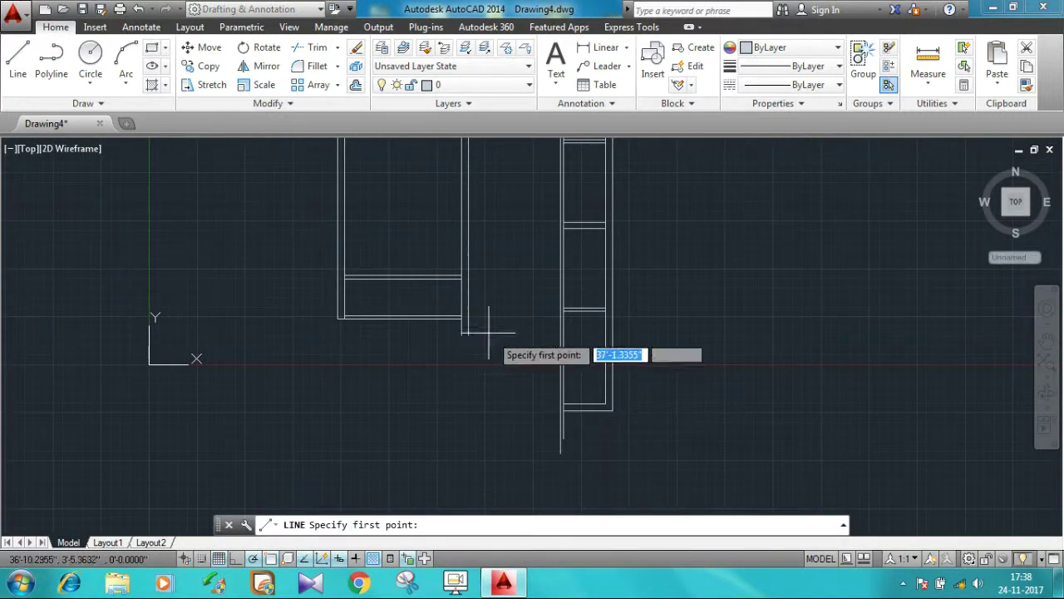
pyautogui.click(469, 335)
pyautogui.press('Return')
pyautogui.press('Return')
pyautogui.click(468, 340)
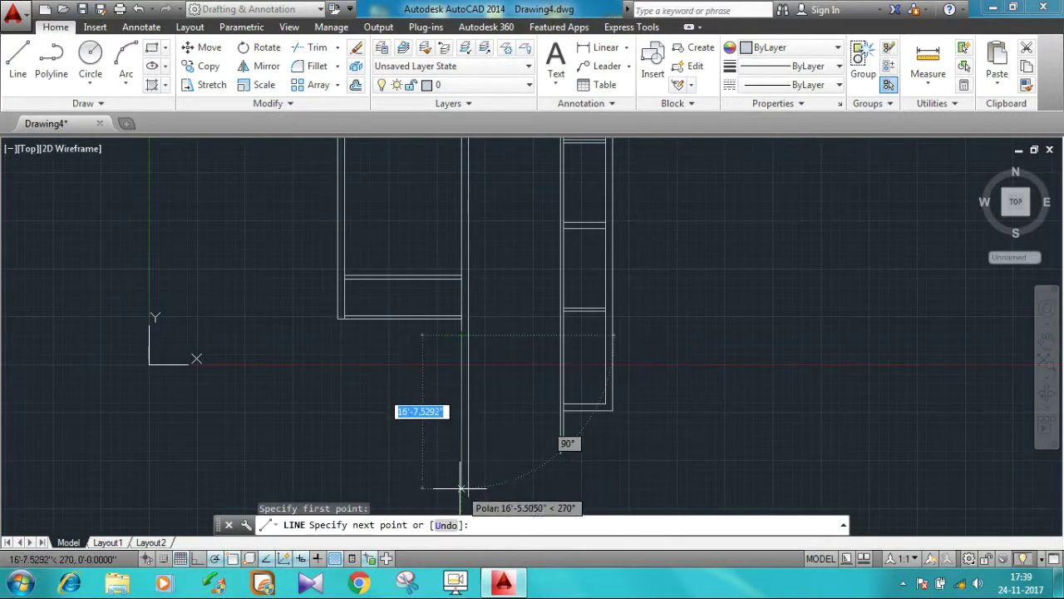
pyautogui.press('Escape')
pyautogui.click(27, 56)
pyautogui.click(613, 407)
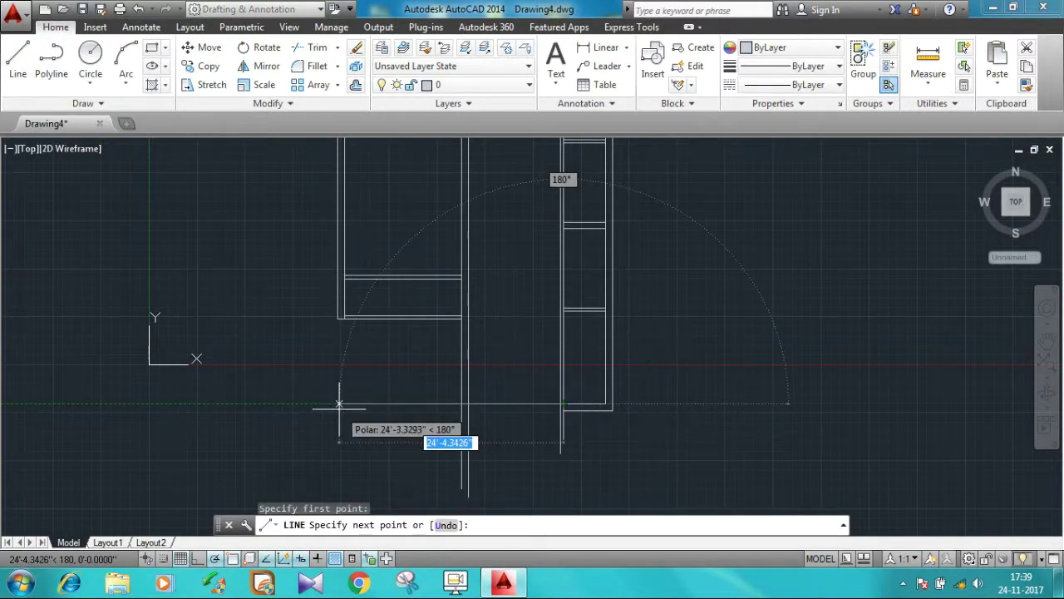
pyautogui.click(288, 409)
pyautogui.press('Escape')
# Trim the excess left part of the bottom line with TR.
pyautogui.write('tr')
pyautogui.press('Return')
pyautogui.press('Return')
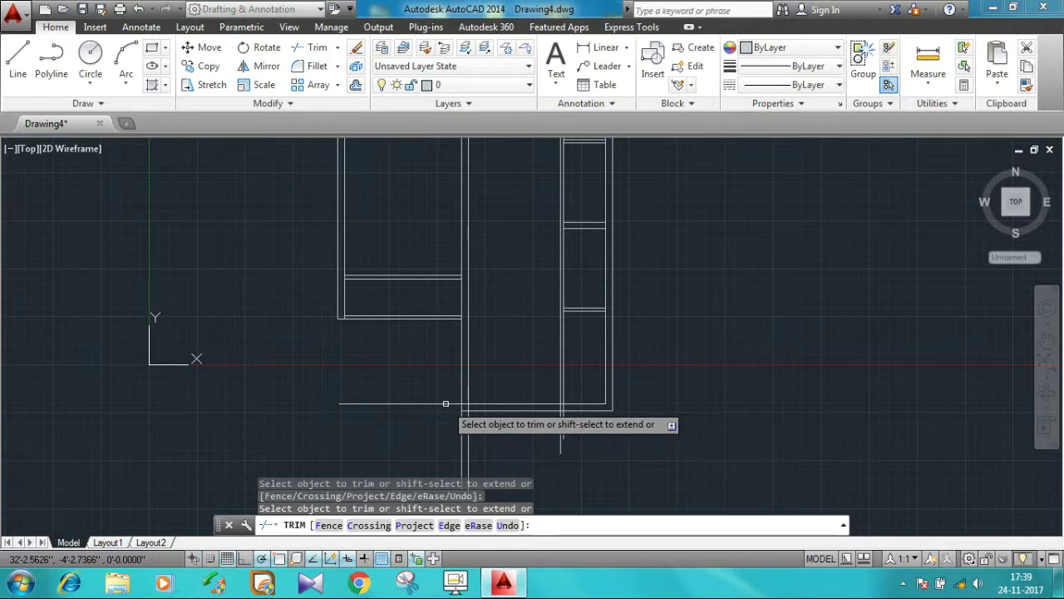
pyautogui.moveTo(468, 418); pyautogui.dragTo(455, 399)
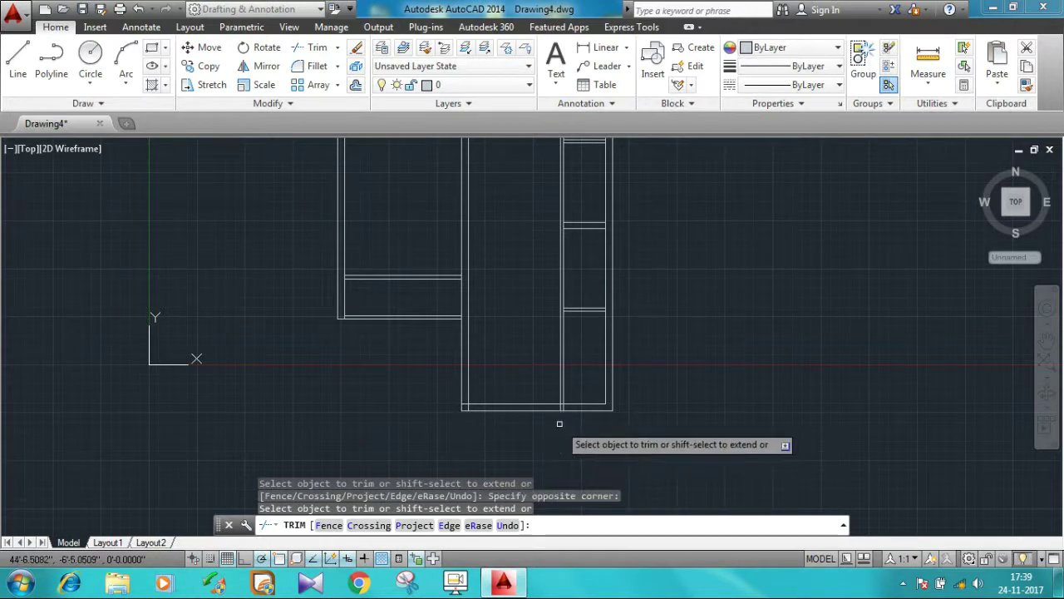
# Trim the overlapping cross-wall lines in the left room with a crossing selection.
pyautogui.scroll(3, 559, 423)
pyautogui.scroll(2, 572, 358)
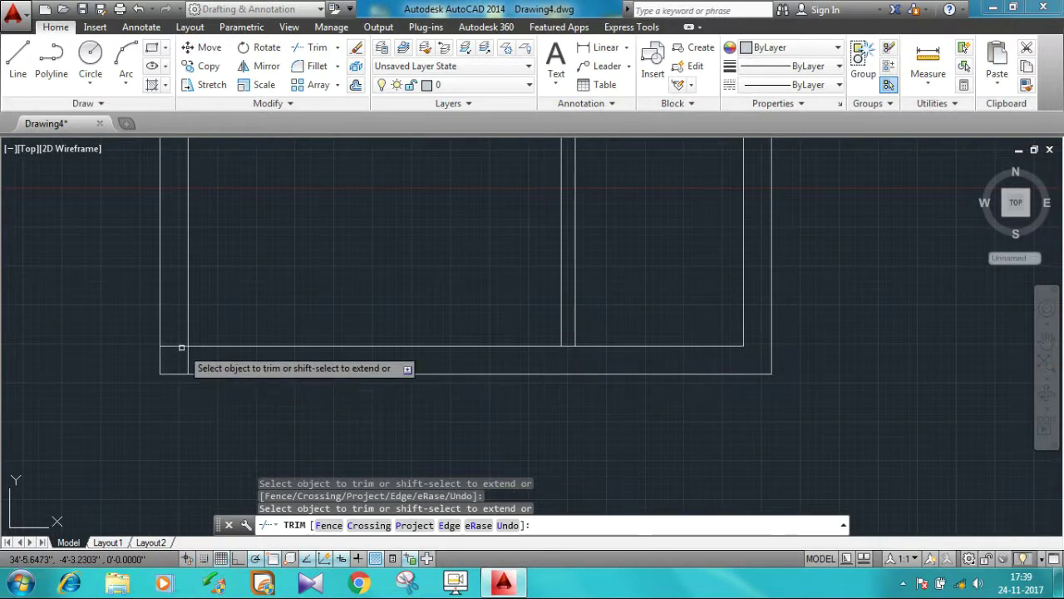
pyautogui.scroll(-2, 449, 370)
pyautogui.scroll(-1, 490, 390)
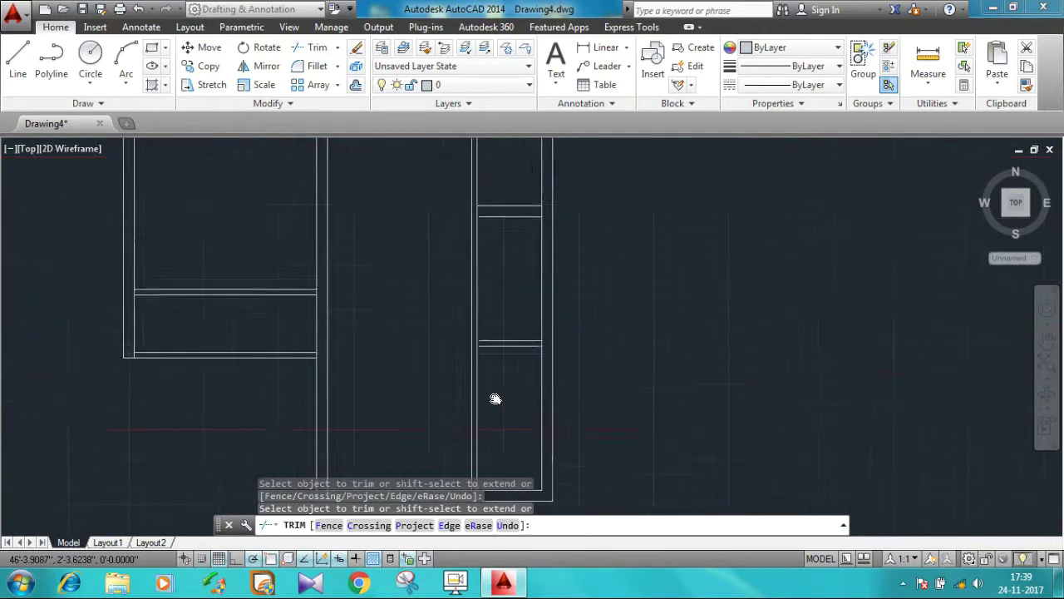
pyautogui.scroll(2, 499, 374)
pyautogui.scroll(2, 582, 316)
pyautogui.scroll(-1, 358, 291)
pyautogui.scroll(1, 587, 295)
pyautogui.scroll(1, 473, 261)
pyautogui.scroll(1, 468, 195)
pyautogui.scroll(2, 541, 250)
pyautogui.scroll(-1, 142, 416)
pyautogui.scroll(-1, 435, 416)
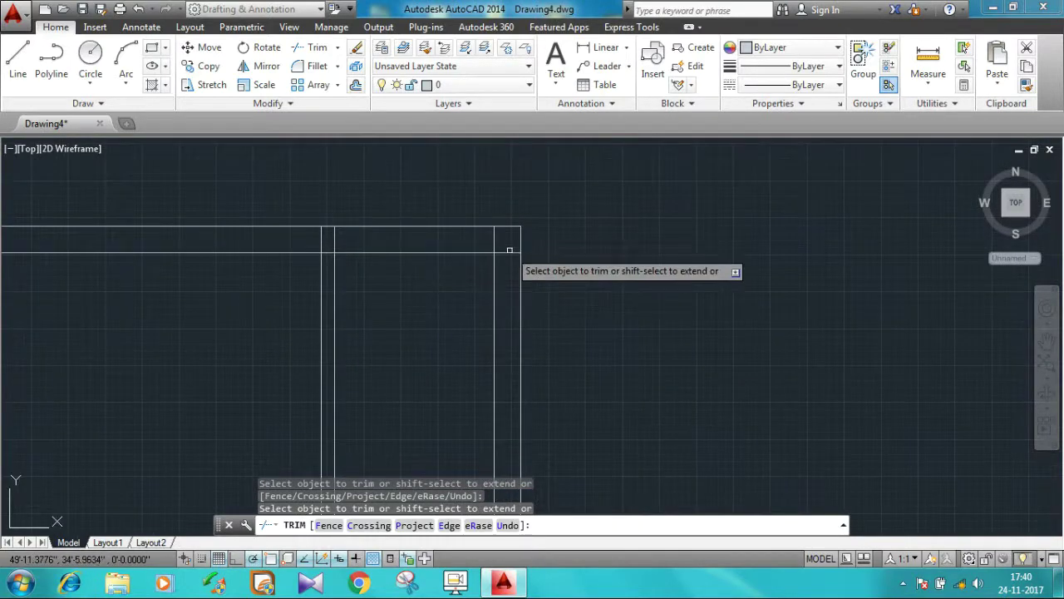
pyautogui.scroll(1, 333, 282)
pyautogui.scroll(-1, 546, 258)
pyautogui.click(356, 238)
pyautogui.click(370, 243)
# Finish trimming and move the view to the plan's lower-left area.
pyautogui.scroll(1, 370, 243)
pyautogui.scroll(-1, 370, 243)
pyautogui.scroll(1, 335, 247)
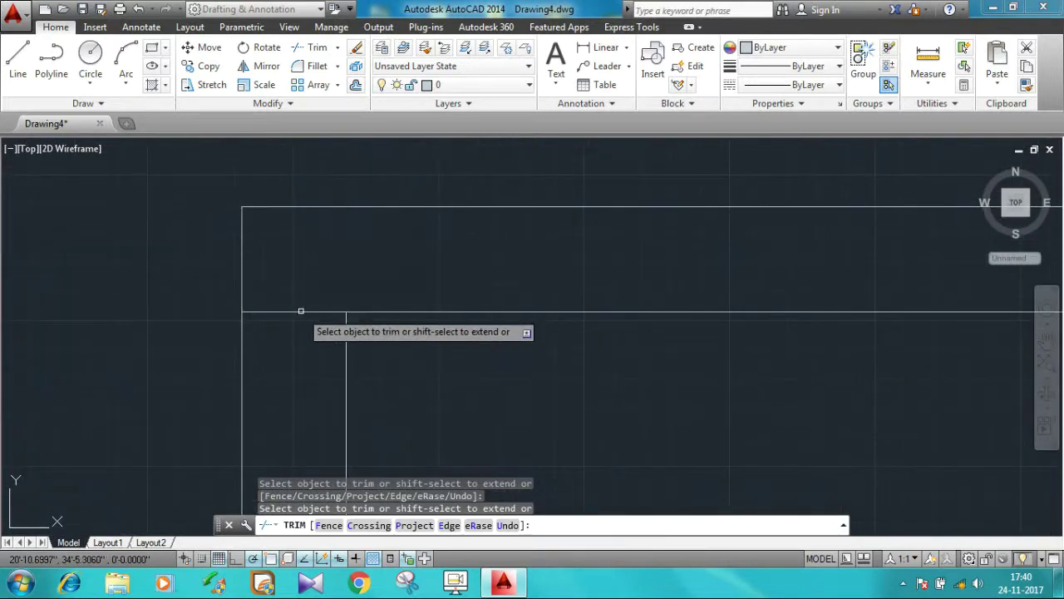
pyautogui.scroll(-1, 301, 311)
pyautogui.scroll(1, 477, 366)
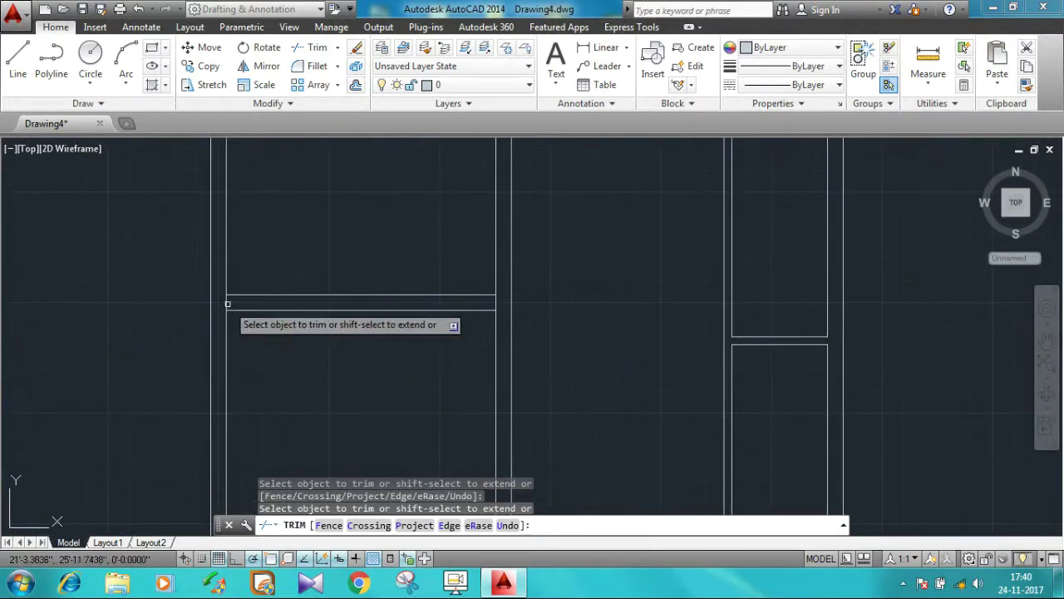
pyautogui.scroll(1, 457, 363)
pyautogui.scroll(1, 482, 313)
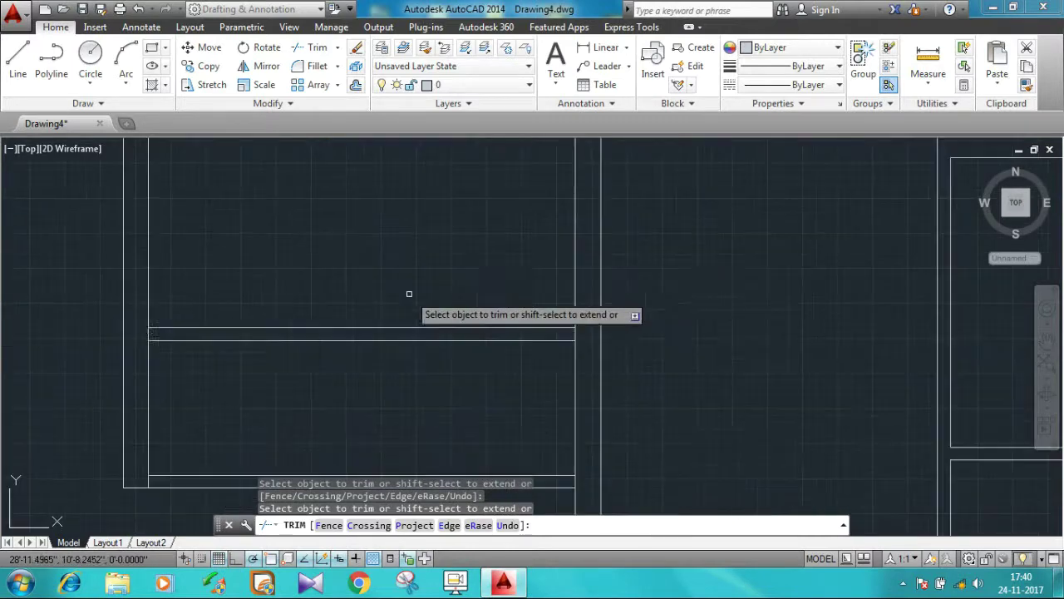
pyautogui.moveTo(457, 368); pyautogui.dragTo(453, 281, button='middle')
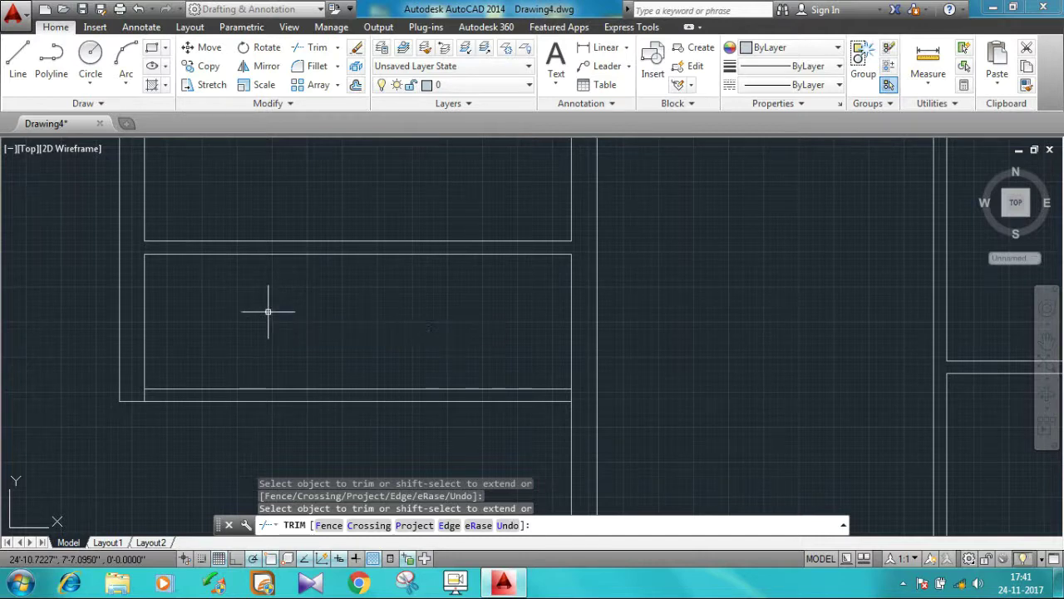
pyautogui.press('Escape')
pyautogui.scroll(-2, 577, 280)
pyautogui.scroll(-1, 566, 316)
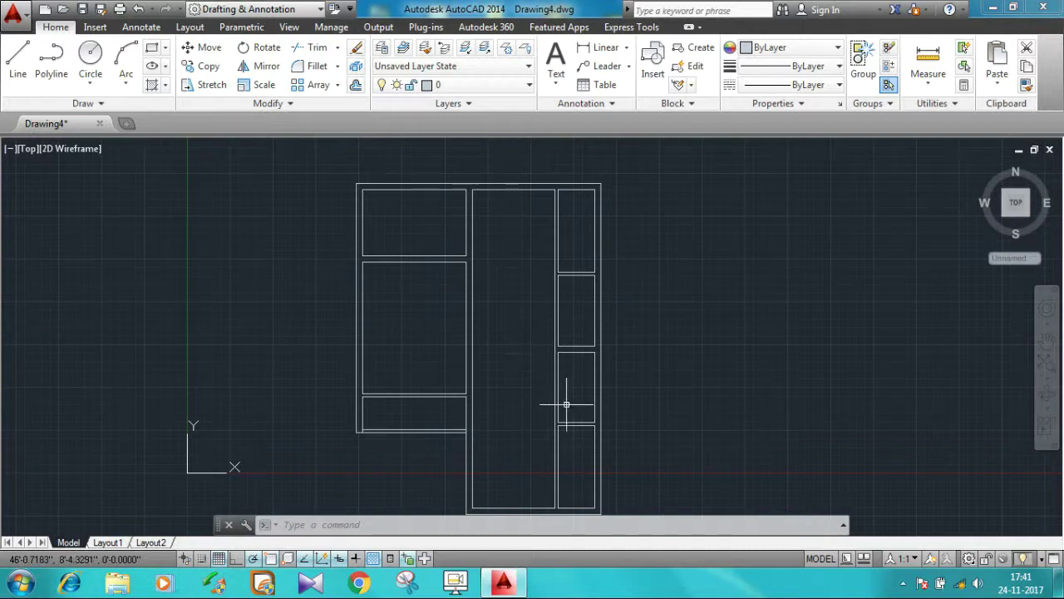
pyautogui.moveTo(566, 405); pyautogui.dragTo(606, 308, button='middle')
pyautogui.scroll(2, 520, 211)
pyautogui.scroll(-1, 701, 285)
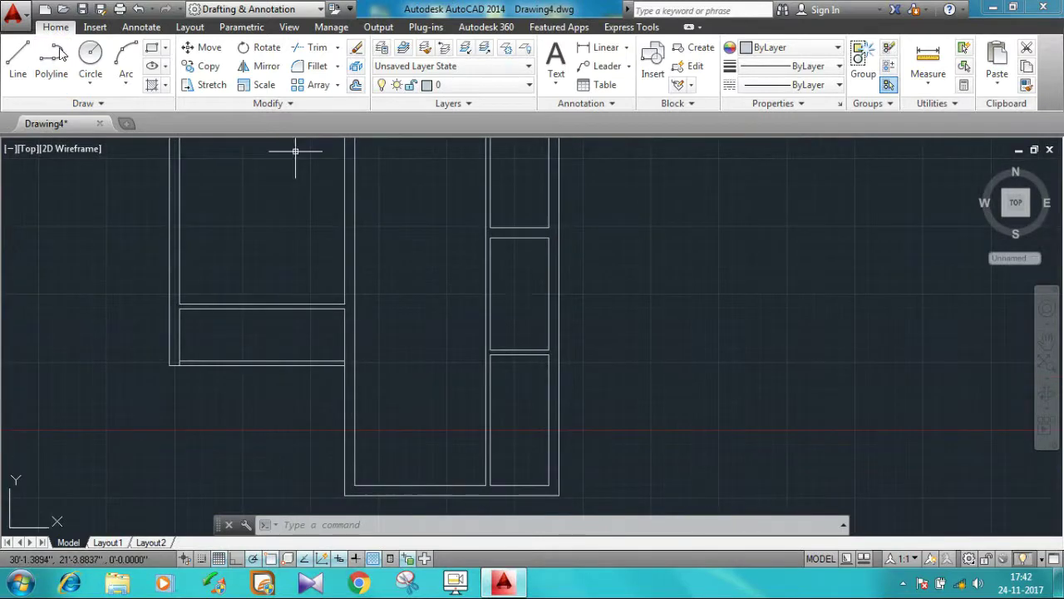
# Draw a reference line along the middle room's bottom wall.
pyautogui.click(17, 59)
pyautogui.moveTo(431, 465); pyautogui.dragTo(435, 463, button='middle')
pyautogui.click(490, 443)
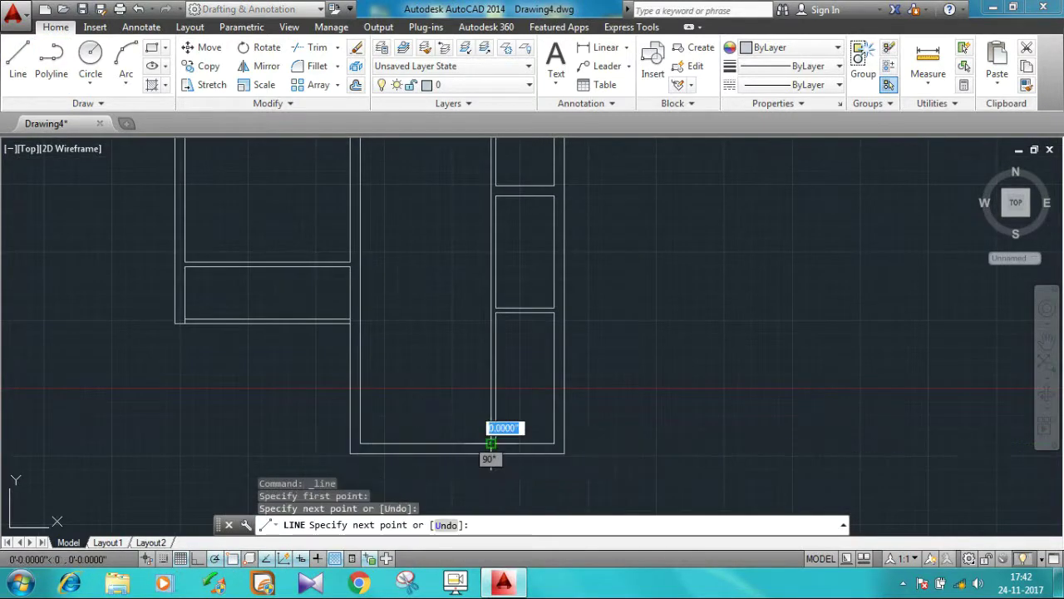
pyautogui.press('Escape')
# Offset the bottom line 18'5" upward into the middle room.
pyautogui.click(355, 66)
pyautogui.click(425, 443)
pyautogui.write('\'5"')
pyautogui.press('Return')
pyautogui.click(441, 443)
pyautogui.click(499, 490)
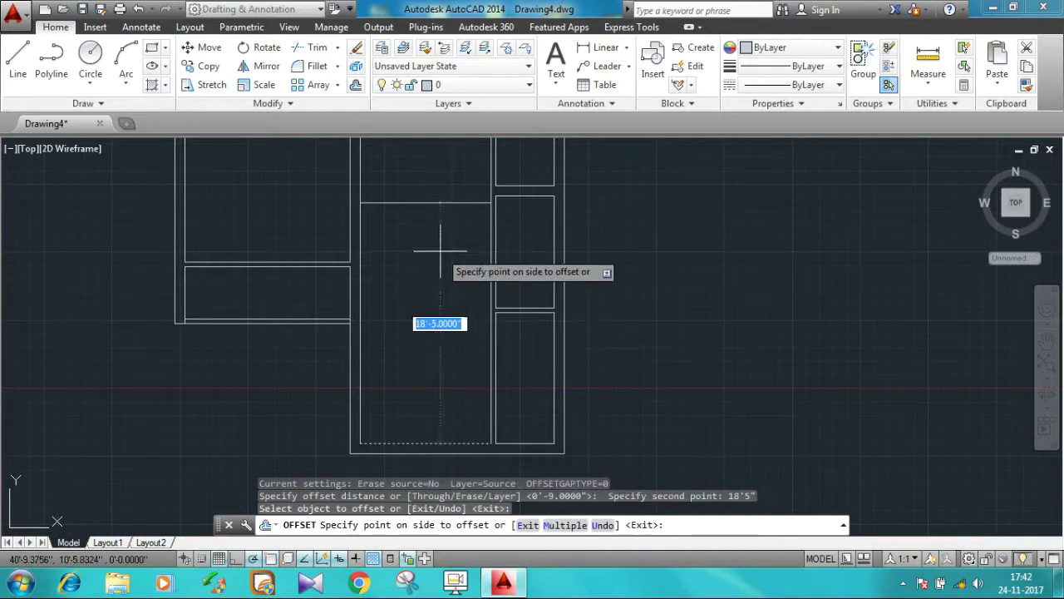
pyautogui.click(441, 250)
pyautogui.moveTo(441, 249); pyautogui.dragTo(416, 301, button='middle')
pyautogui.press('Return')
pyautogui.press('Return')
# Offset that new line 4.5" to give the wall its thickness.
pyautogui.click(400, 376)
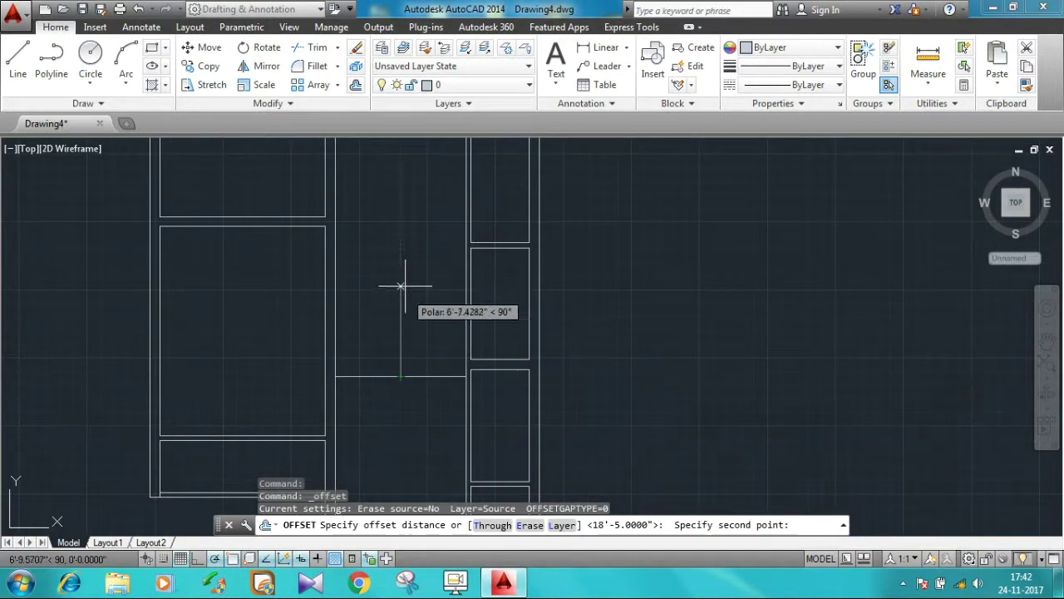
pyautogui.write('4.5')
pyautogui.press('Return')
pyautogui.click(400, 375)
pyautogui.click(428, 282)
pyautogui.moveTo(451, 202)
pyautogui.mouseDown(button='middle')
pyautogui.moveTo(468, 306)
pyautogui.moveTo(486, 277)
pyautogui.mouseUp(button='middle')
# Offset the middle room's top edge 18'5" downward.
pyautogui.click(18, 58)
pyautogui.click(410, 152)
pyautogui.press('Escape')
pyautogui.click(355, 87)
pyautogui.click(435, 189)
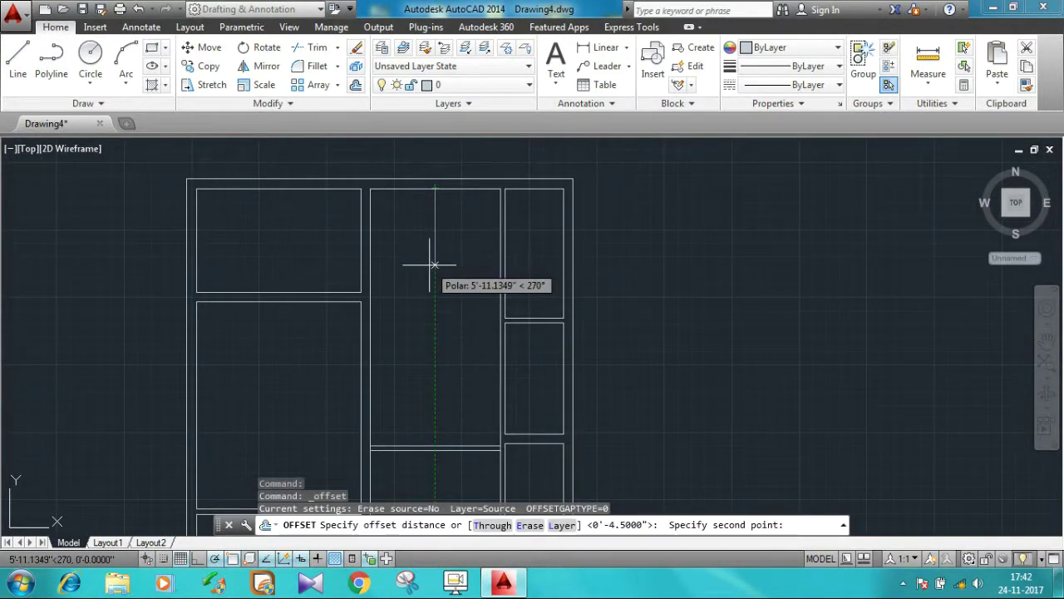
pyautogui.write("'5")
pyautogui.press('Return')
pyautogui.click(454, 189)
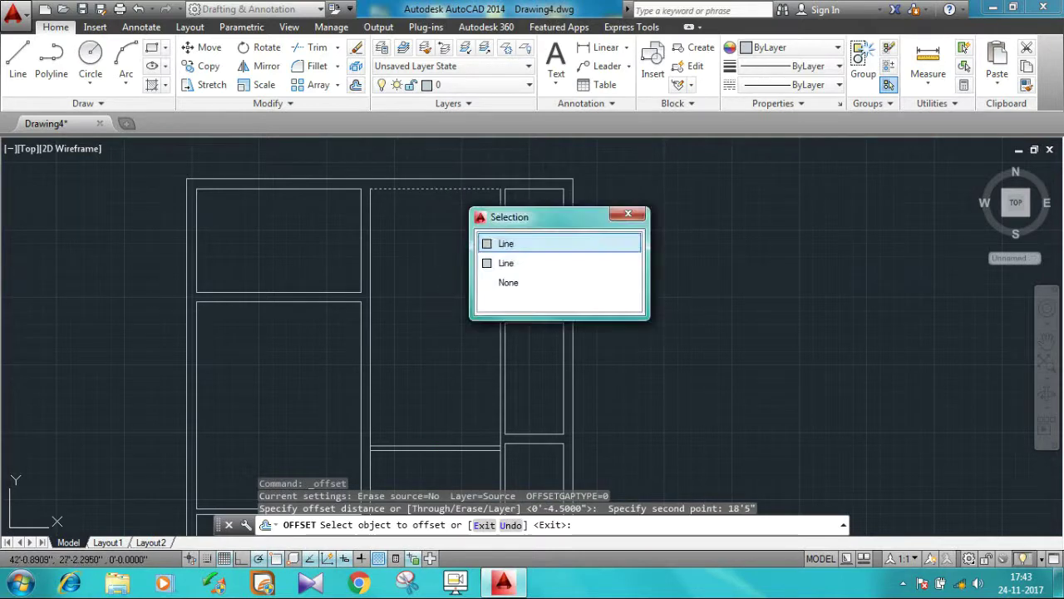
pyautogui.click(509, 241)
pyautogui.click(446, 316)
# Offset the new line from the top edge by 4.5" to finish the double-line wall.
pyautogui.scroll(1, 475, 190)
pyautogui.scroll(1, 466, 244)
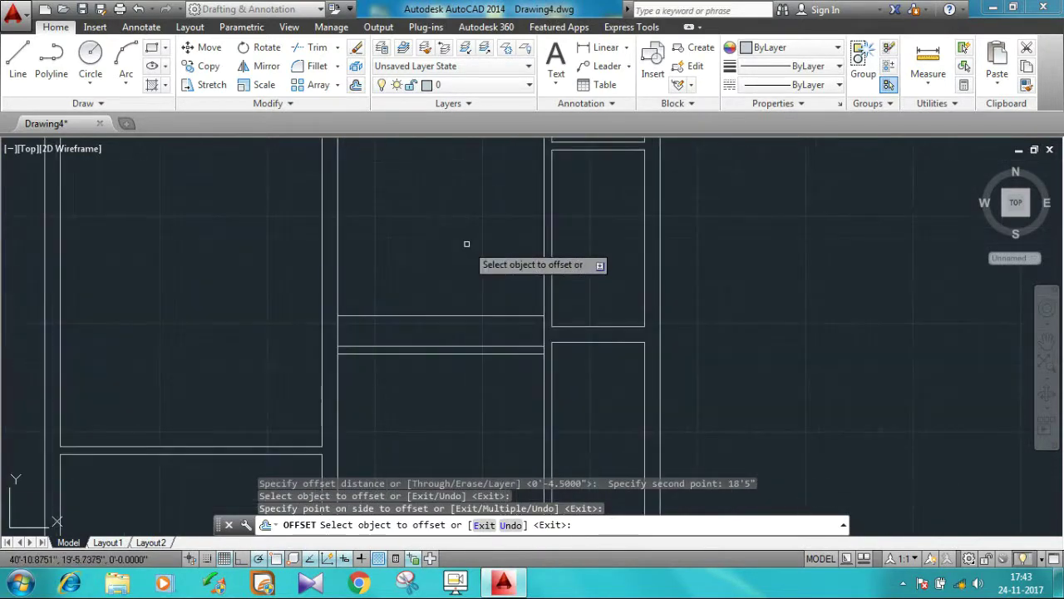
pyautogui.click(355, 86)
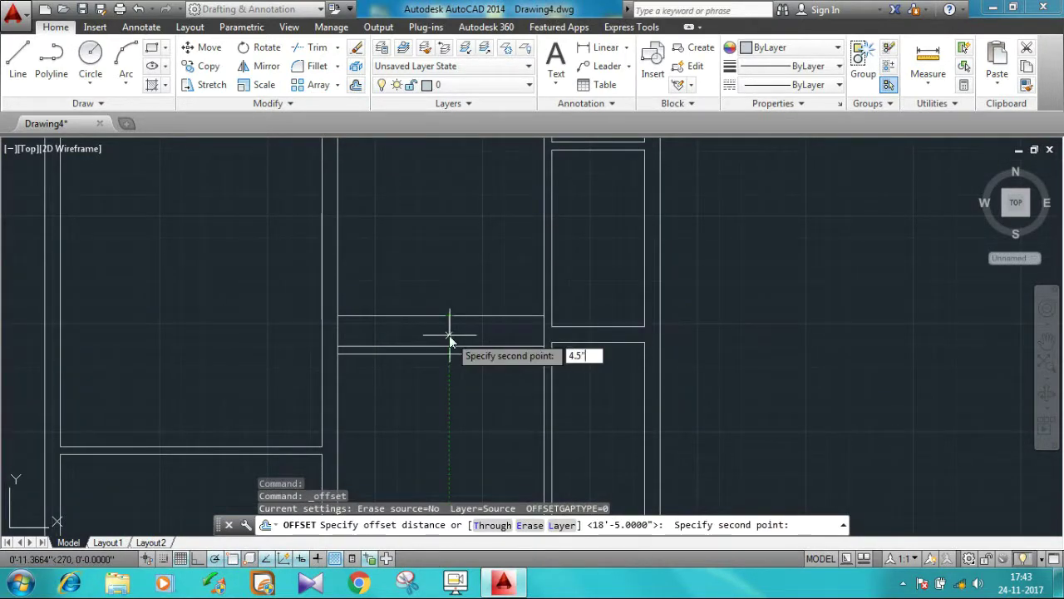
pyautogui.press('Return')
pyautogui.click(449, 317)
pyautogui.click(445, 299)
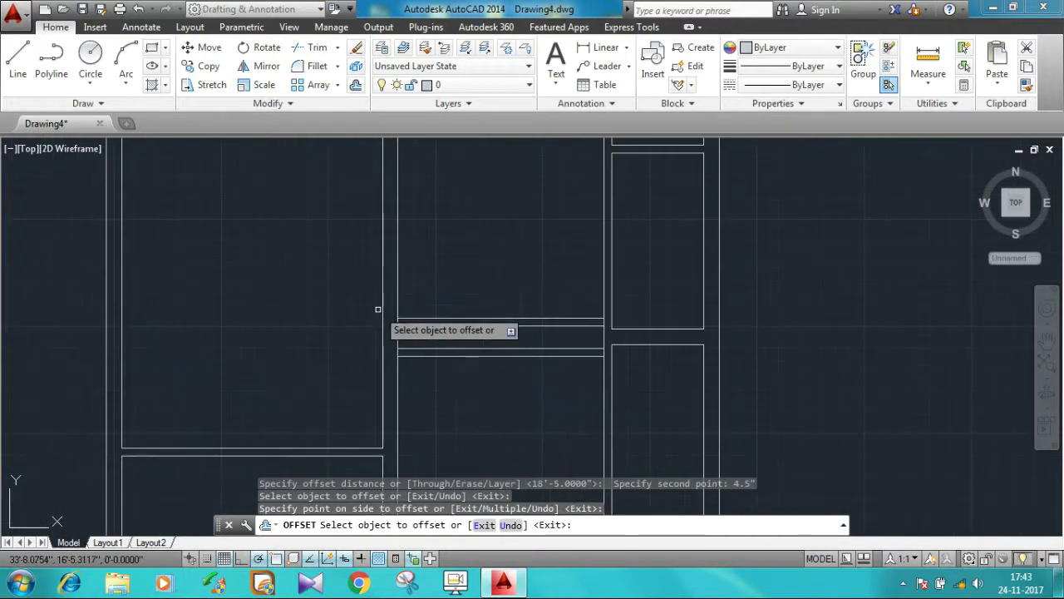
pyautogui.scroll(-2, 475, 300)
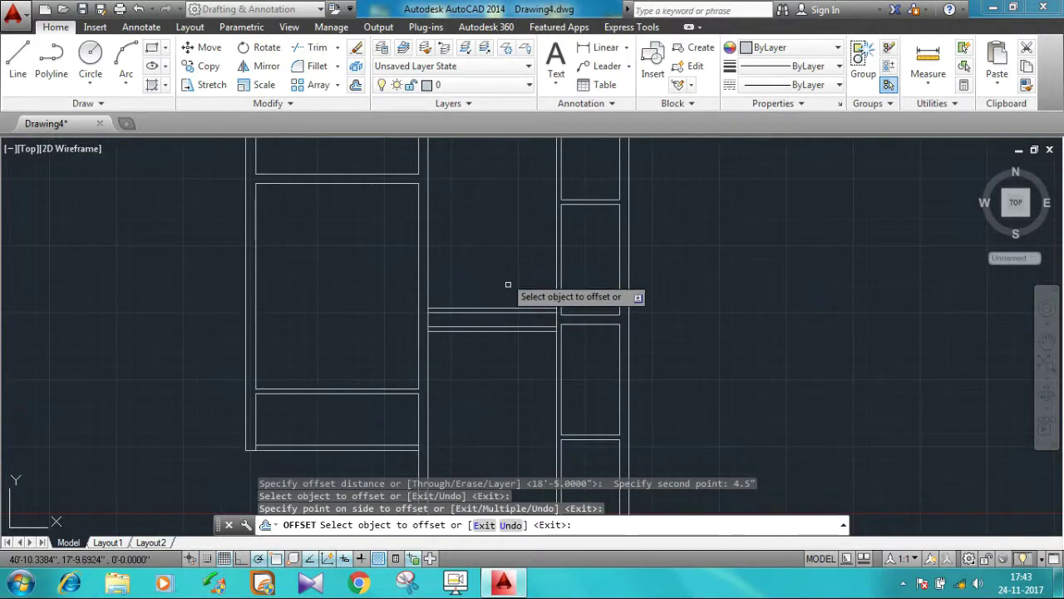
pyautogui.press('Escape')
pyautogui.scroll(2, 487, 273)
pyautogui.scroll(-4, 487, 274)
pyautogui.click(17, 58)
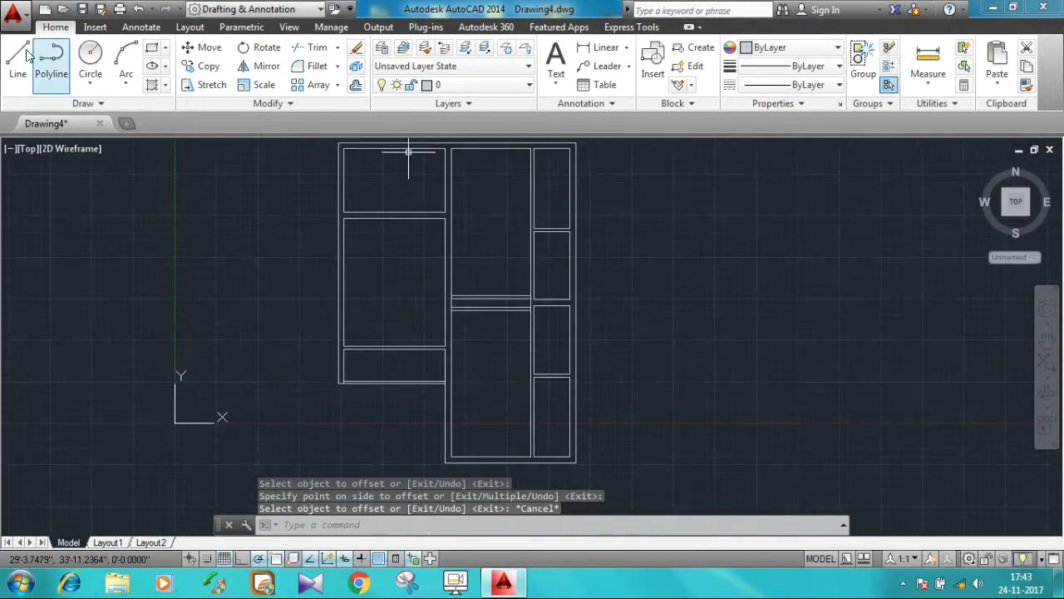
# Draw a vertical line down from the middle room's top edge and offset it 4.5" left.
pyautogui.click(490, 150)
pyautogui.scroll(3, 491, 309)
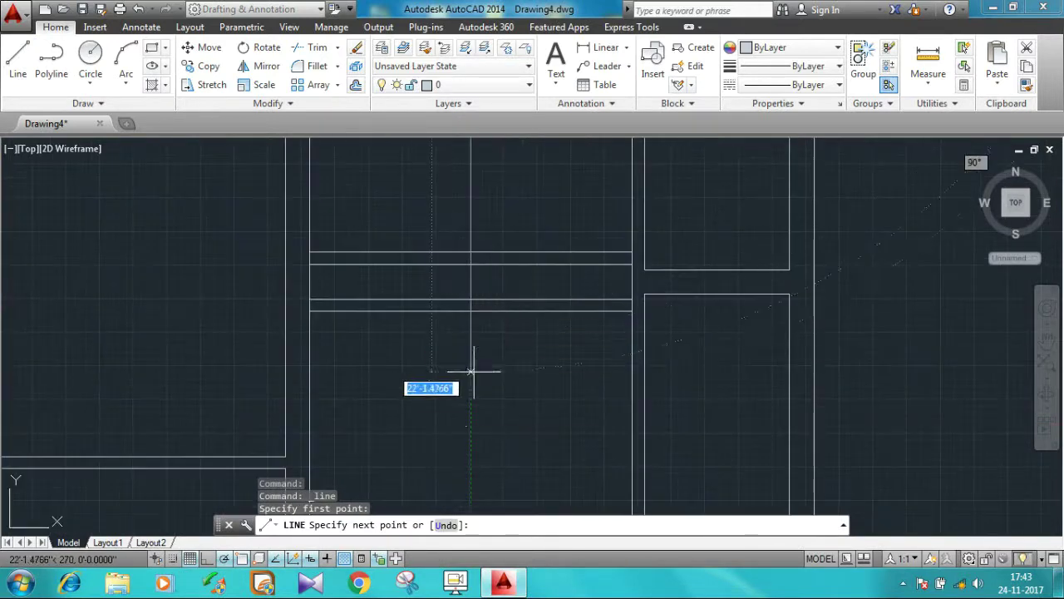
pyautogui.click(470, 405)
pyautogui.press('Escape')
pyautogui.scroll(-4, 503, 358)
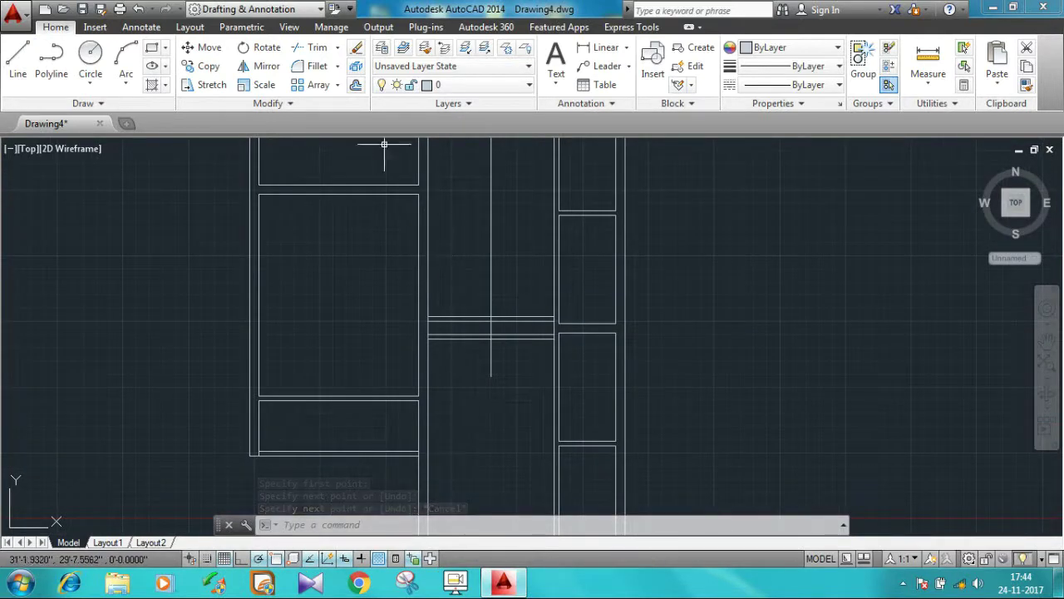
pyautogui.click(355, 66)
pyautogui.click(525, 229)
pyautogui.write('4.5"')
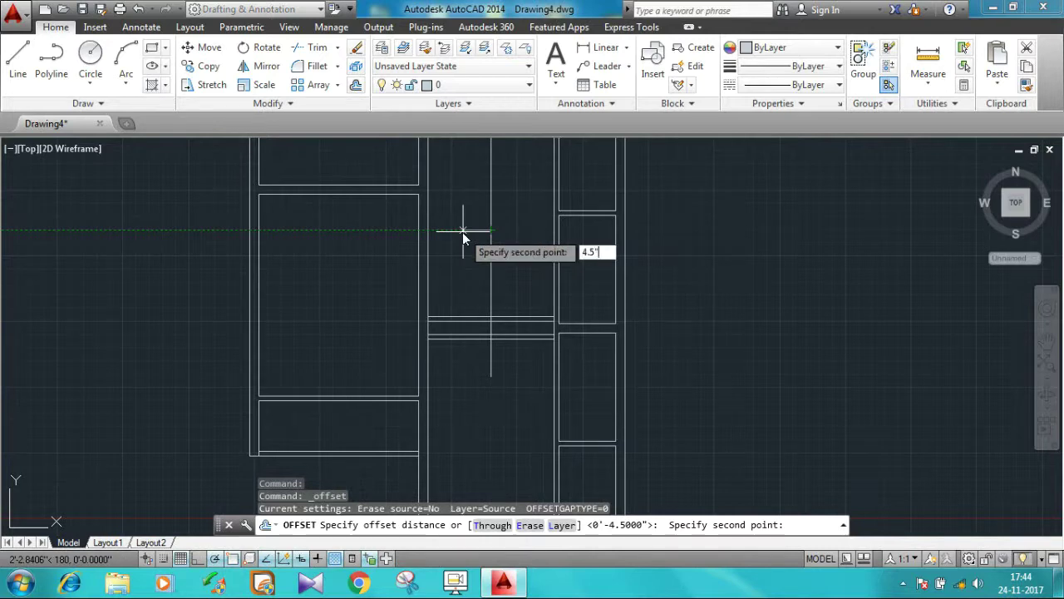
pyautogui.press('Return')
pyautogui.click(491, 238)
pyautogui.click(476, 238)
pyautogui.press('Escape')
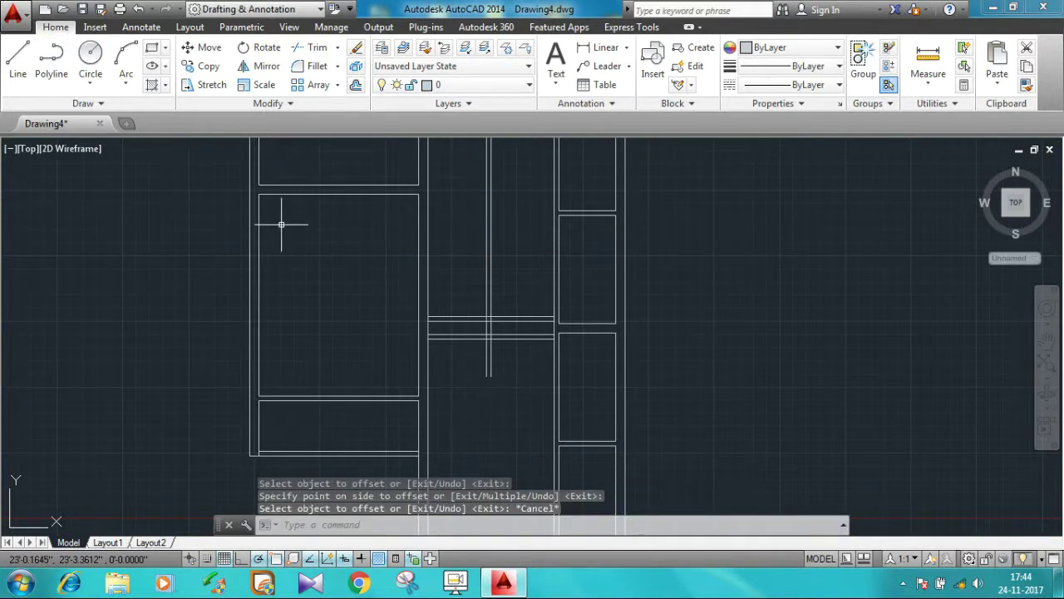
# Draw two horizontal lines from the new vertical wall into the left room.
pyautogui.write('l')
pyautogui.press('Return')
pyautogui.click(428, 316)
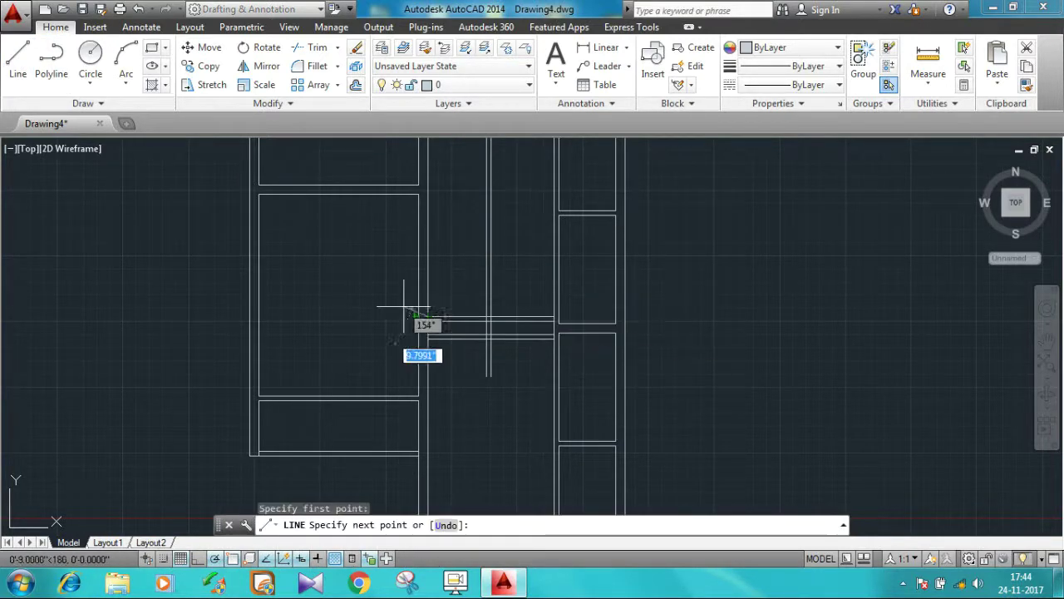
pyautogui.click(428, 316)
pyautogui.click(341, 316)
pyautogui.press('Escape')
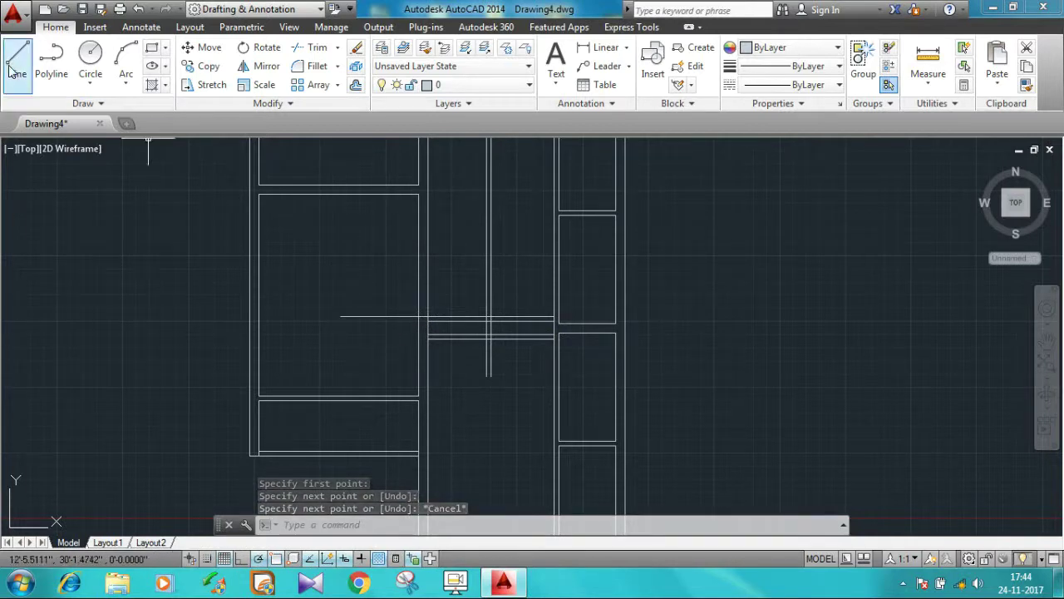
pyautogui.press('Return')
pyautogui.click(428, 337)
pyautogui.click(316, 338)
pyautogui.press('Escape')
pyautogui.write('tr')
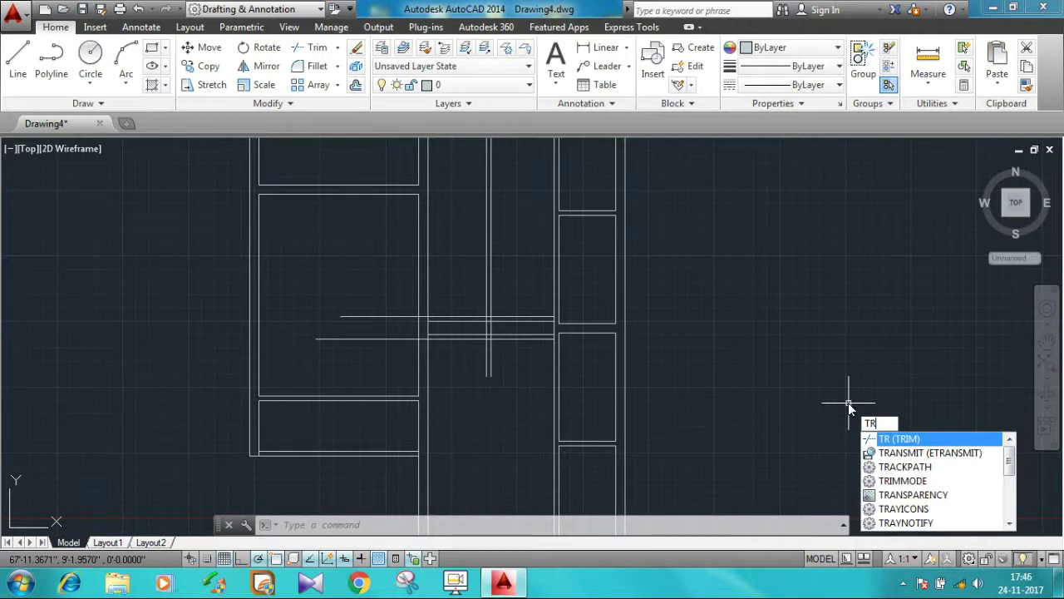
# Trim the excess vertical and horizontal segments into a stepped double-line wall.
pyautogui.press('Return')
pyautogui.press('Return')
pyautogui.click(488, 354)
pyautogui.click(468, 336)
pyautogui.click(398, 317)
pyautogui.click(401, 338)
pyautogui.click(520, 319)
pyautogui.click(486, 283)
pyautogui.click(491, 283)
pyautogui.scroll(2, 489, 280)
pyautogui.scroll(2, 491, 274)
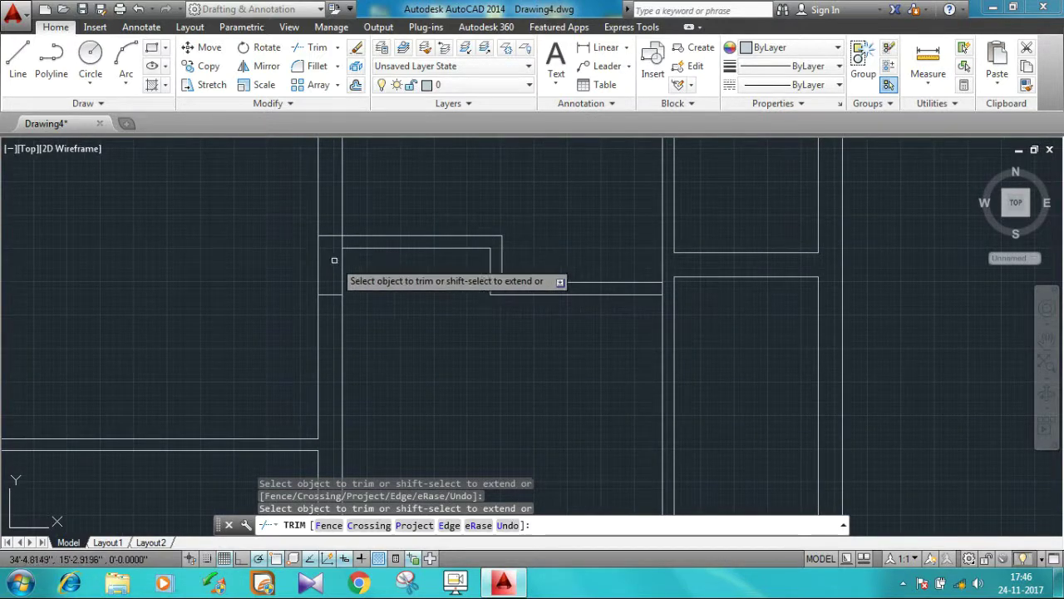
pyautogui.scroll(-2, 366, 259)
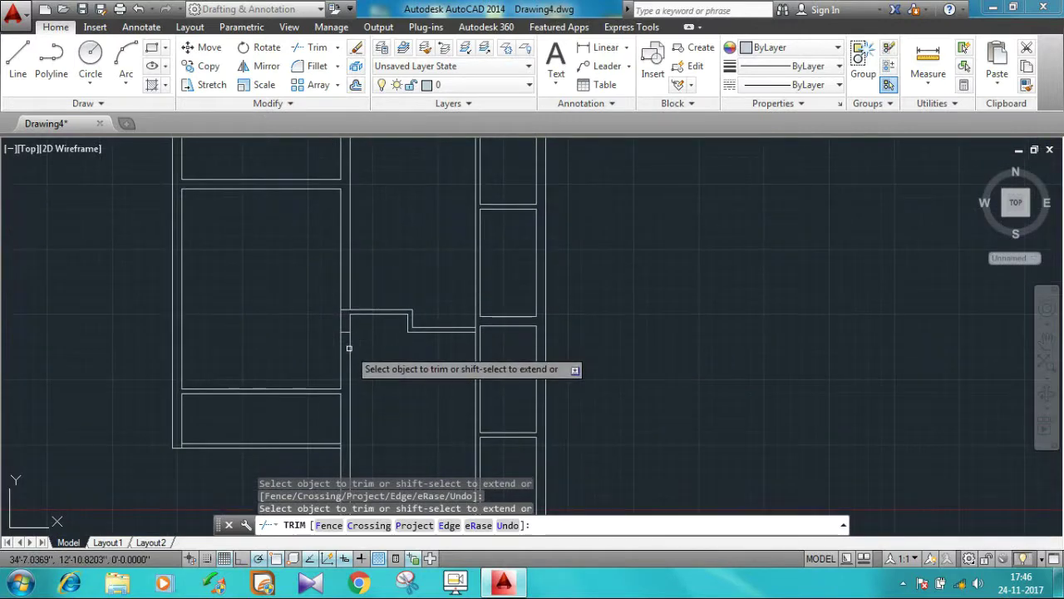
# Abandon several line starts near the lower-left wall corner, then briefly rerun TR and exit.
pyautogui.click(18, 59)
pyautogui.click(333, 466)
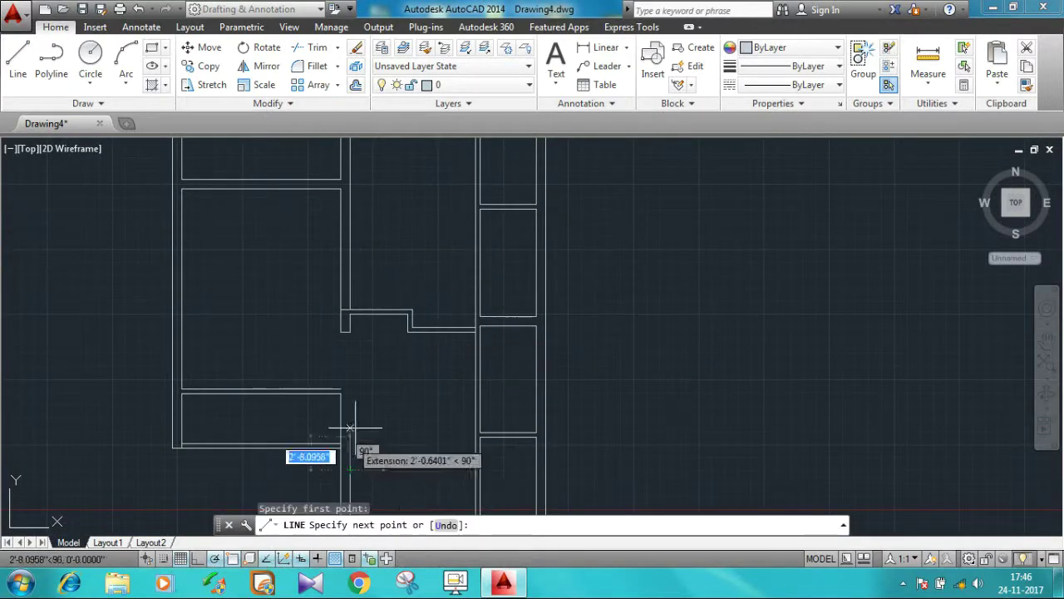
pyautogui.press('Escape')
pyautogui.press('Return')
pyautogui.click(332, 390)
pyautogui.press('Escape')
pyautogui.click(17, 58)
pyautogui.click(341, 388)
pyautogui.write('tr')
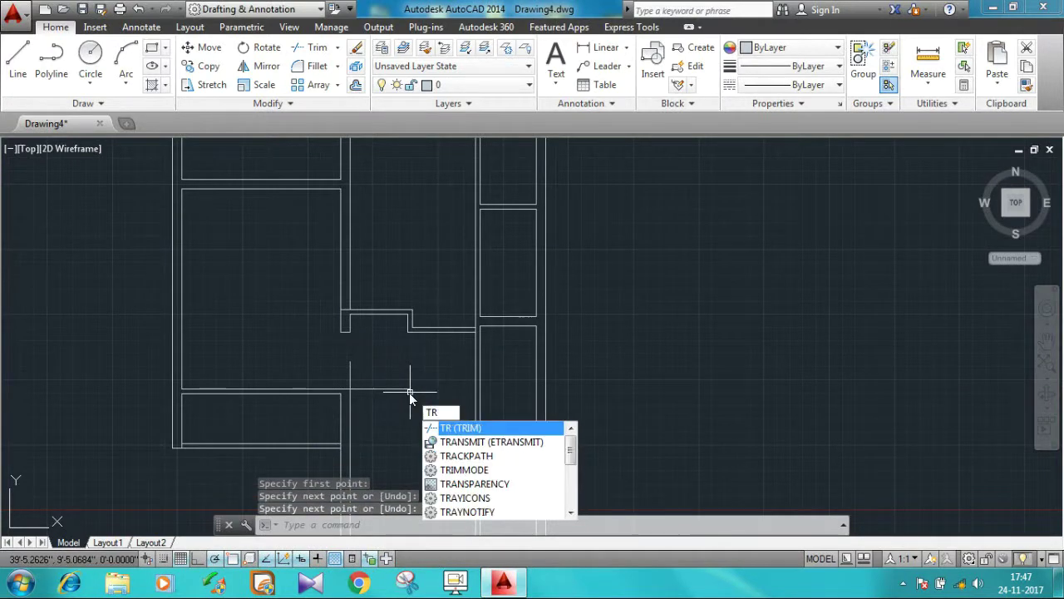
pyautogui.press('Return')
pyautogui.press('Escape')
pyautogui.scroll(2, 537, 360)
pyautogui.scroll(-2, 541, 342)
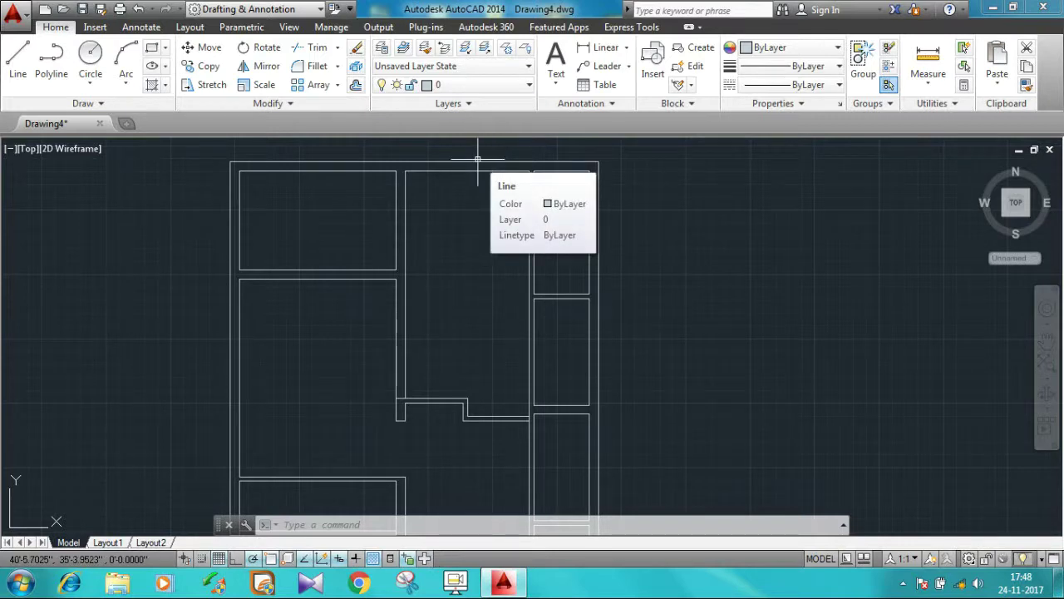
# Draw a 3' guide line from the wall corner at the doorway.
pyautogui.click(20, 65)
pyautogui.click(405, 398)
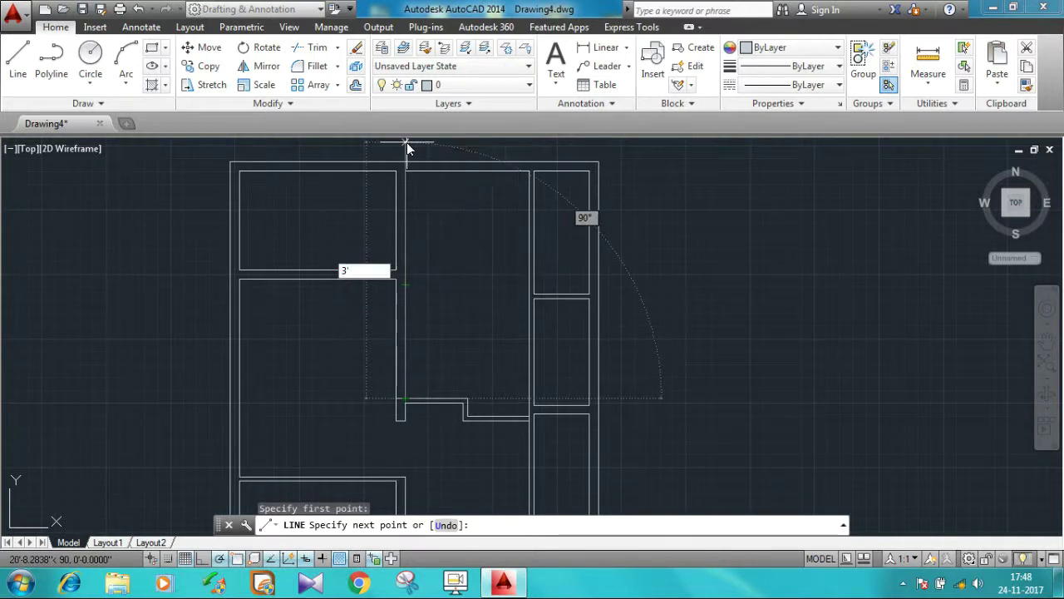
pyautogui.press('Return')
pyautogui.press('Escape')
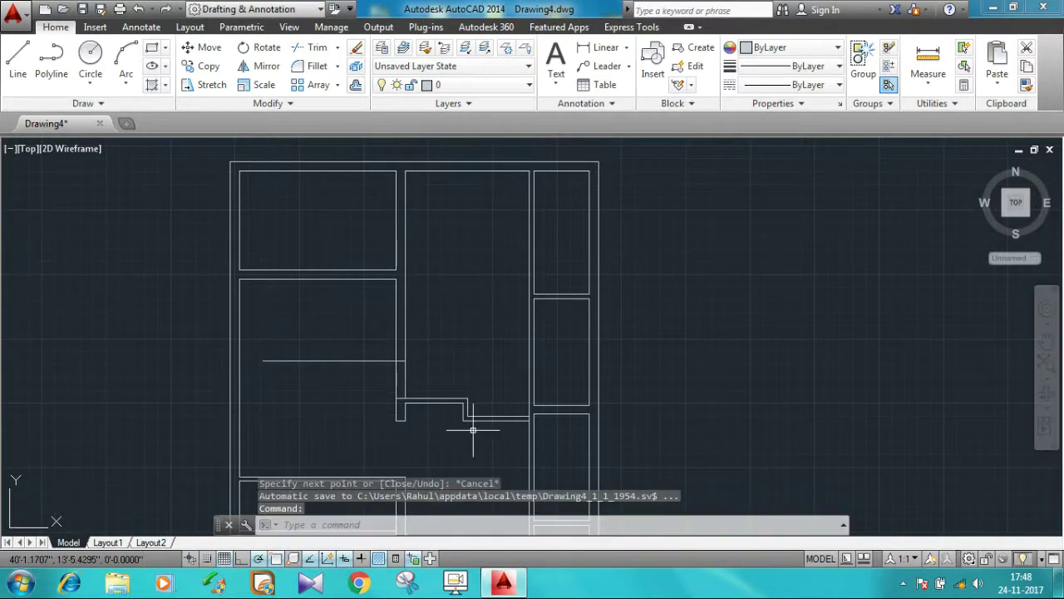
pyautogui.moveTo(475, 427); pyautogui.dragTo(471, 349, button='middle')
# Draw a second 3' guide line from the other wall corner.
pyautogui.press('Return')
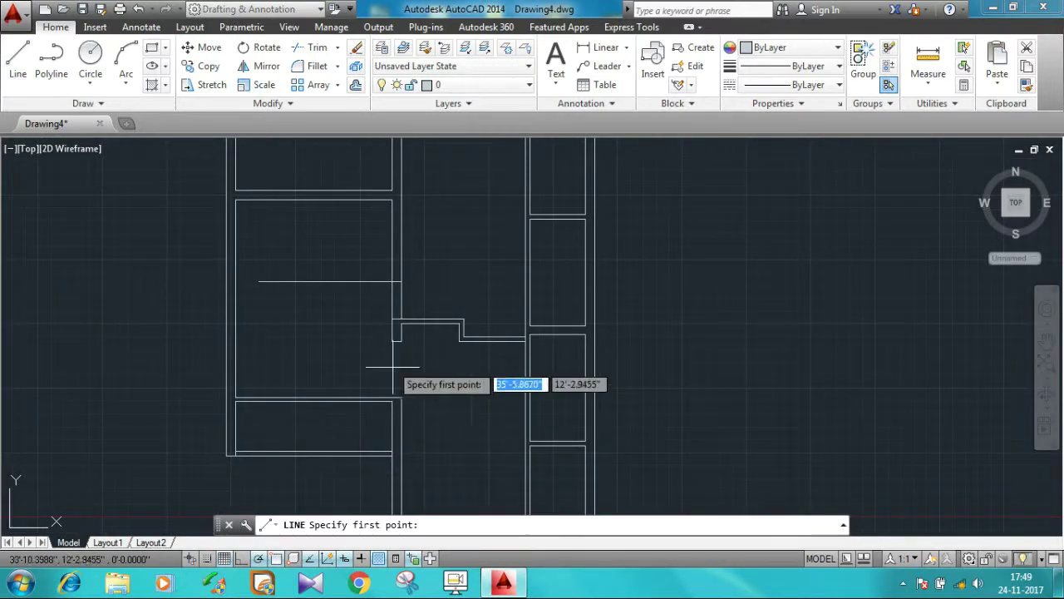
pyautogui.click(401, 340)
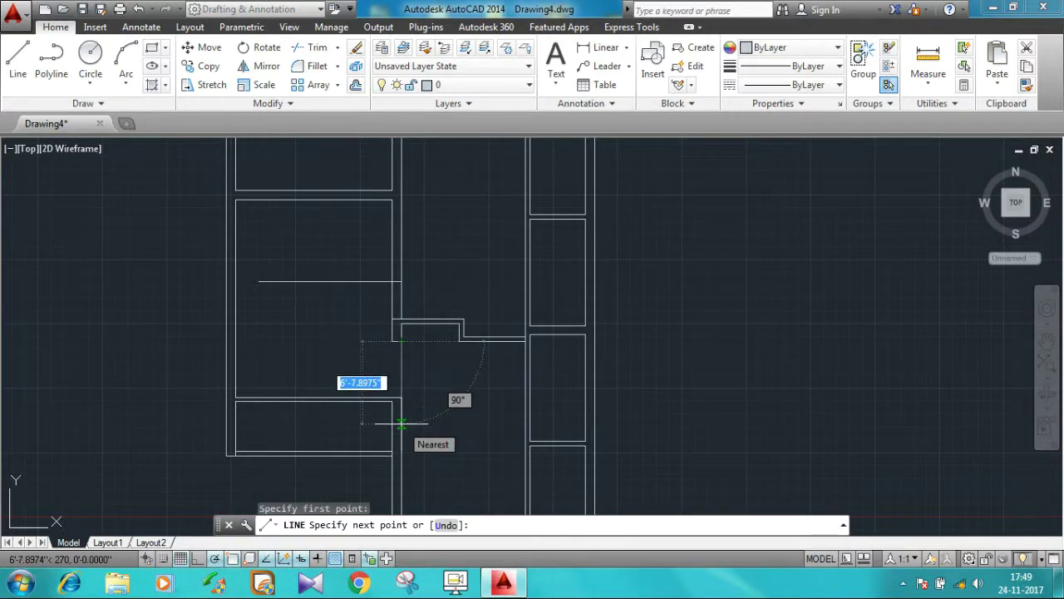
pyautogui.write("3'")
pyautogui.press('Return')
pyautogui.click(287, 379)
pyautogui.press('Escape')
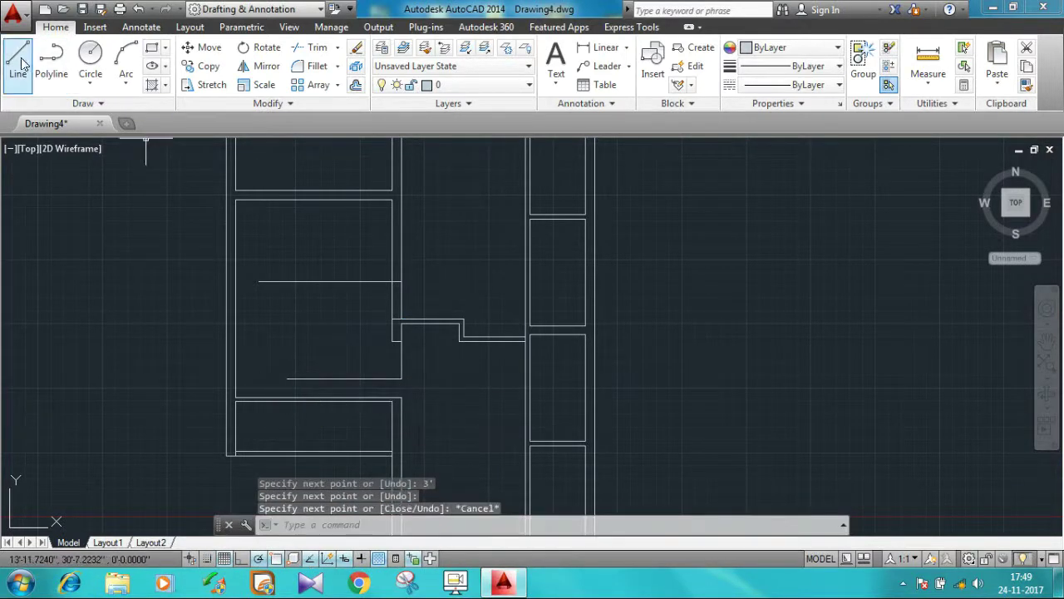
pyautogui.press('Return')
pyautogui.click(401, 378)
pyautogui.press('Escape')
pyautogui.press('Return')
pyautogui.click(393, 397)
pyautogui.press('Escape')
# Trim away the guide lines and the wall pieces inside the doorway opening.
pyautogui.write('tr')
pyautogui.press('Return')
pyautogui.press('Return')
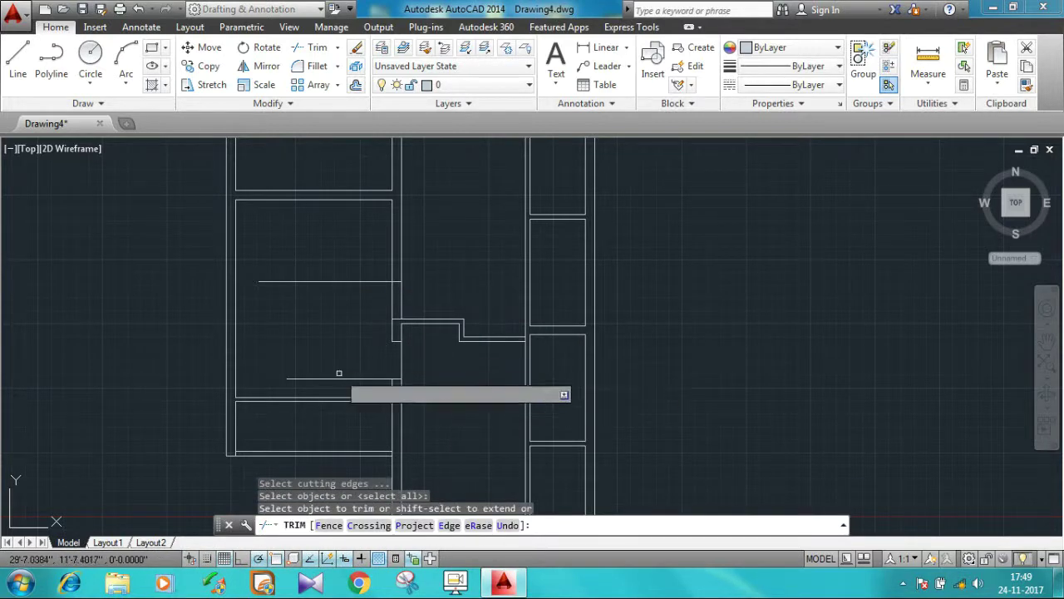
pyautogui.click(347, 377)
pyautogui.click(359, 283)
pyautogui.click(397, 301)
pyautogui.click(402, 334)
pyautogui.click(406, 327)
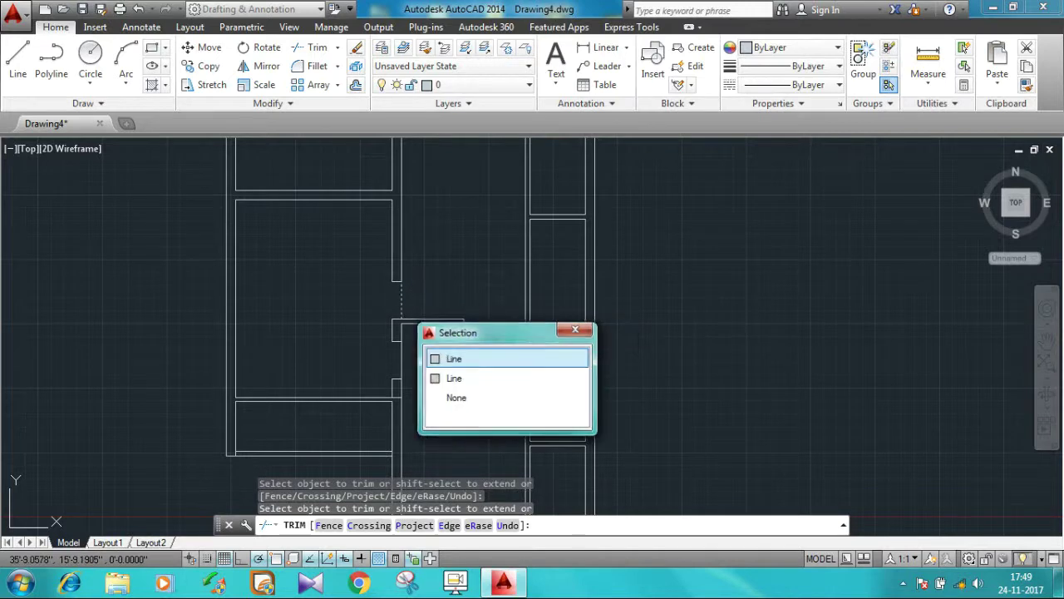
pyautogui.click(449, 372)
pyautogui.press('Escape')
# Delete the two leftover wall stubs in the doorway.
pyautogui.click(401, 360)
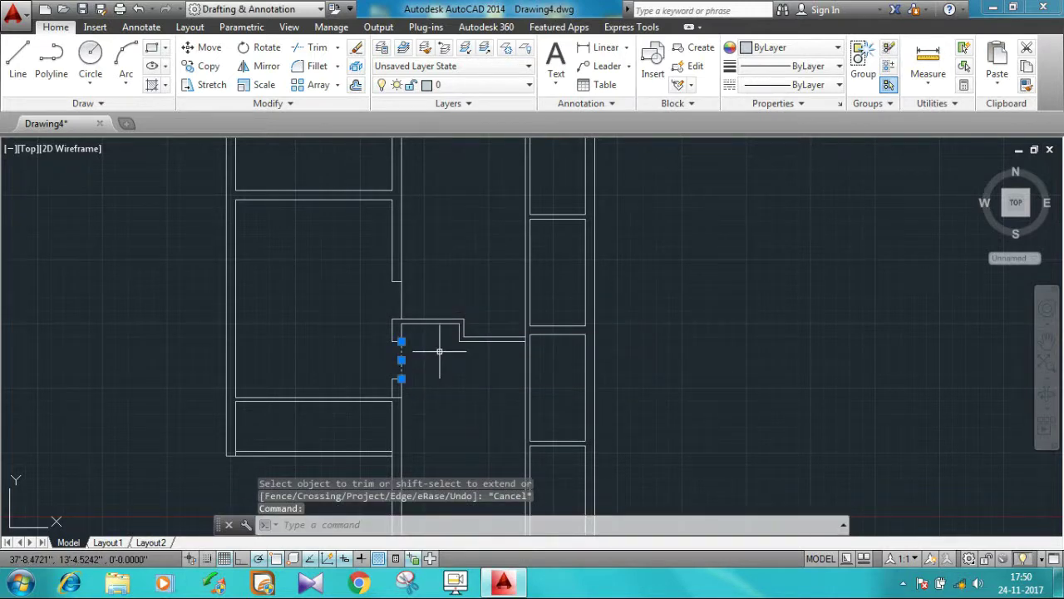
pyautogui.press('Delete')
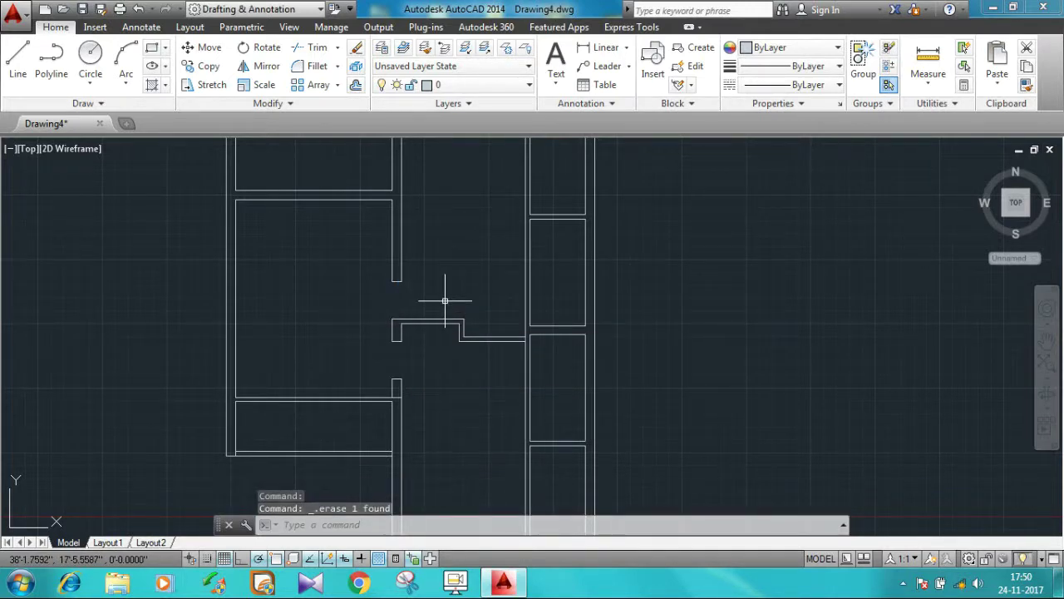
pyautogui.write('tr')
pyautogui.press('Return')
pyautogui.press('Return')
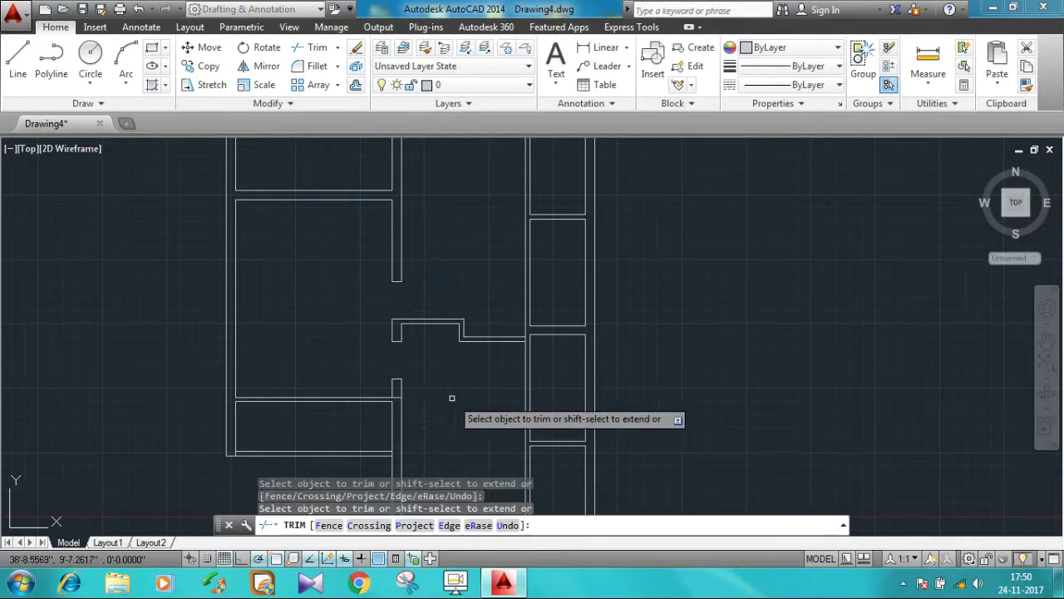
pyautogui.scroll(5, 423, 399)
pyautogui.press('Escape')
pyautogui.click(352, 421)
pyautogui.press('Delete')
pyautogui.scroll(-5, 480, 399)
pyautogui.scroll(2, 499, 329)
pyautogui.scroll(-2, 498, 329)
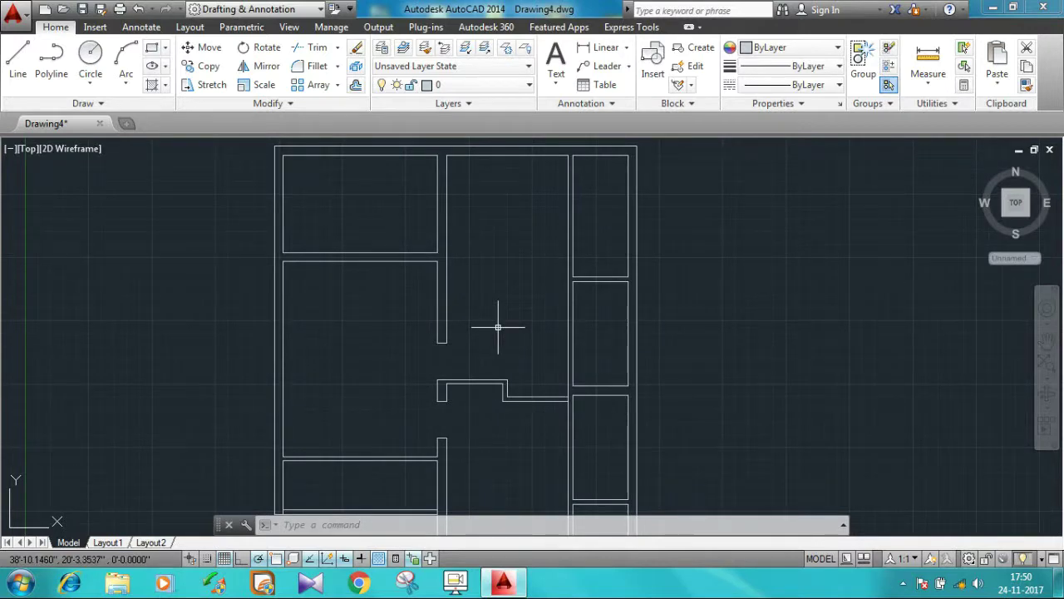
pyautogui.moveTo(498, 327); pyautogui.dragTo(533, 259, button='middle')
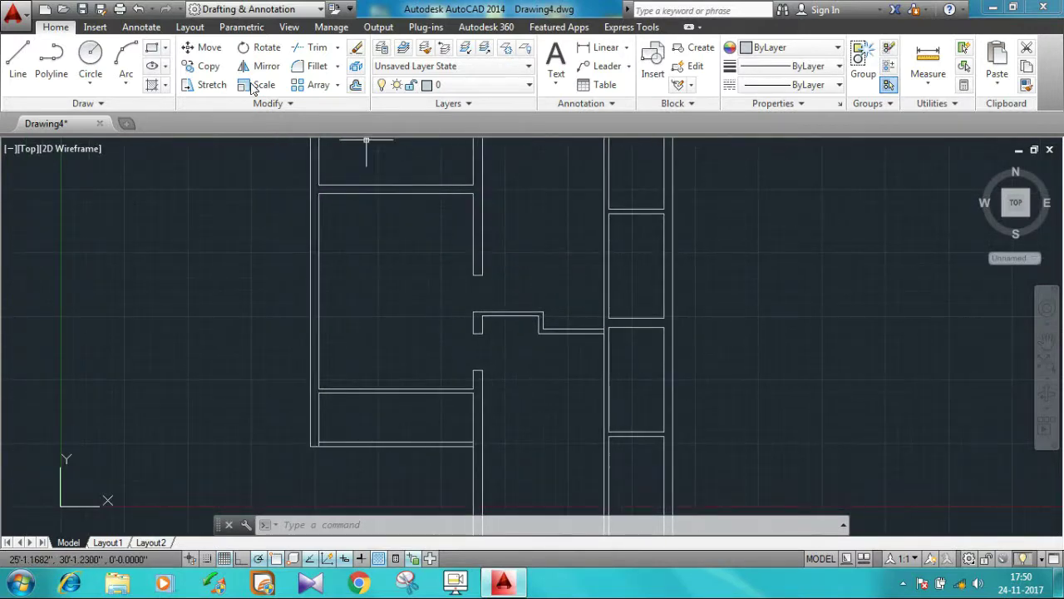
# Offset the lower-left room's right wall 8' to the left.
pyautogui.click(17, 65)
pyautogui.click(475, 388)
pyautogui.press('Escape')
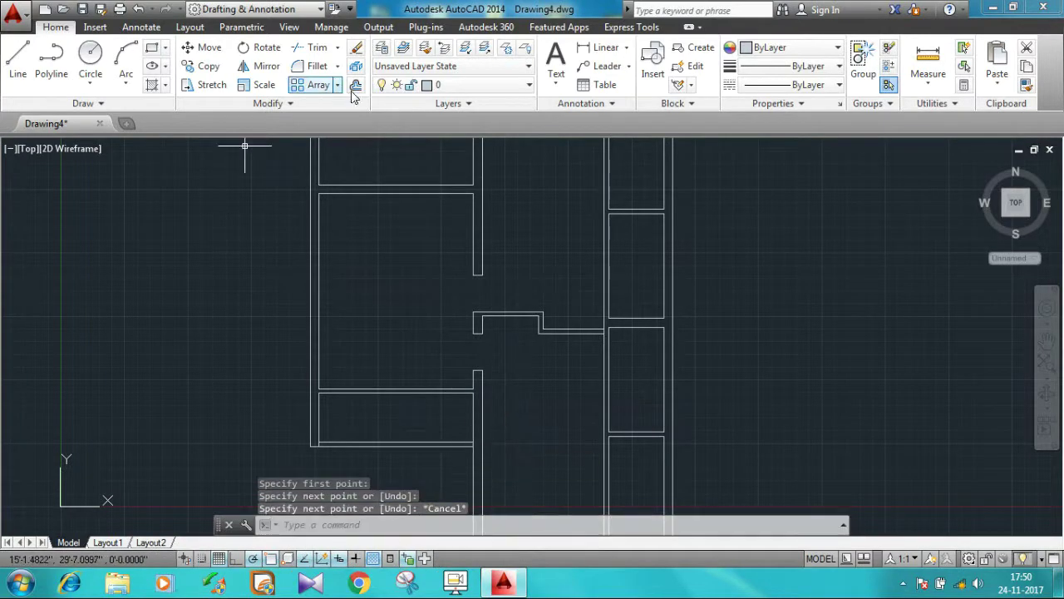
pyautogui.click(356, 84)
pyautogui.click(473, 418)
pyautogui.write("8'")
pyautogui.press('Return')
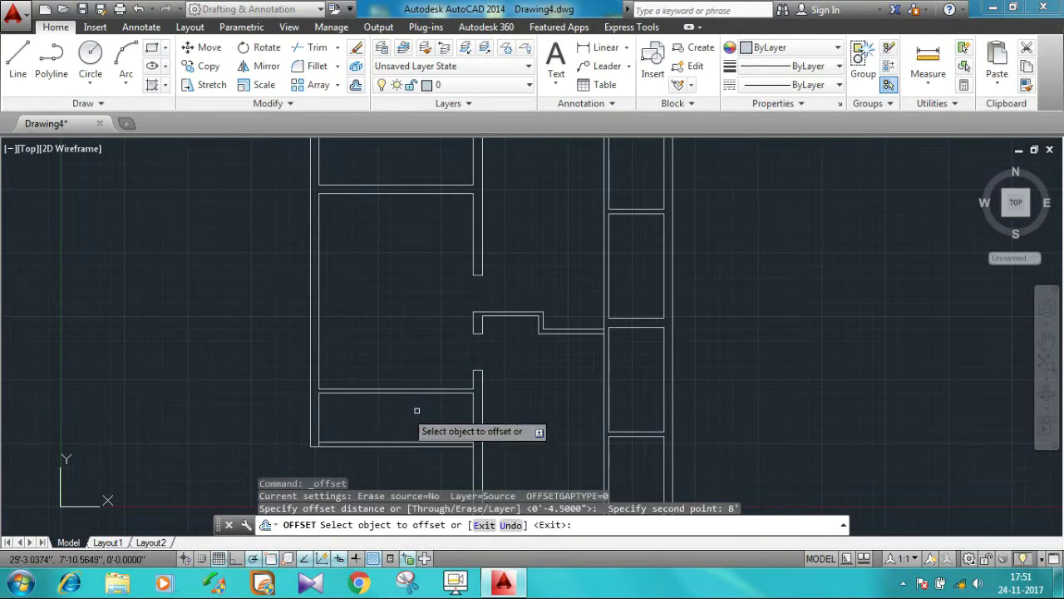
pyautogui.click(473, 416)
pyautogui.click(422, 428)
# Offset the new wall line 4.5" to form the second face of the wall.
pyautogui.click(356, 85)
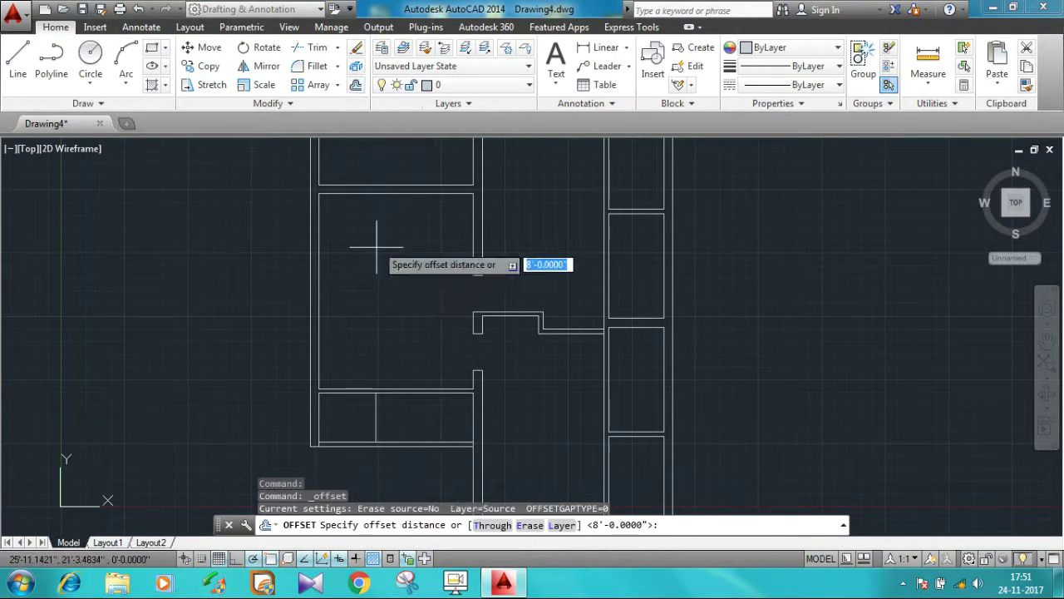
pyautogui.click(376, 419)
pyautogui.write('44')
pyautogui.press('Return')
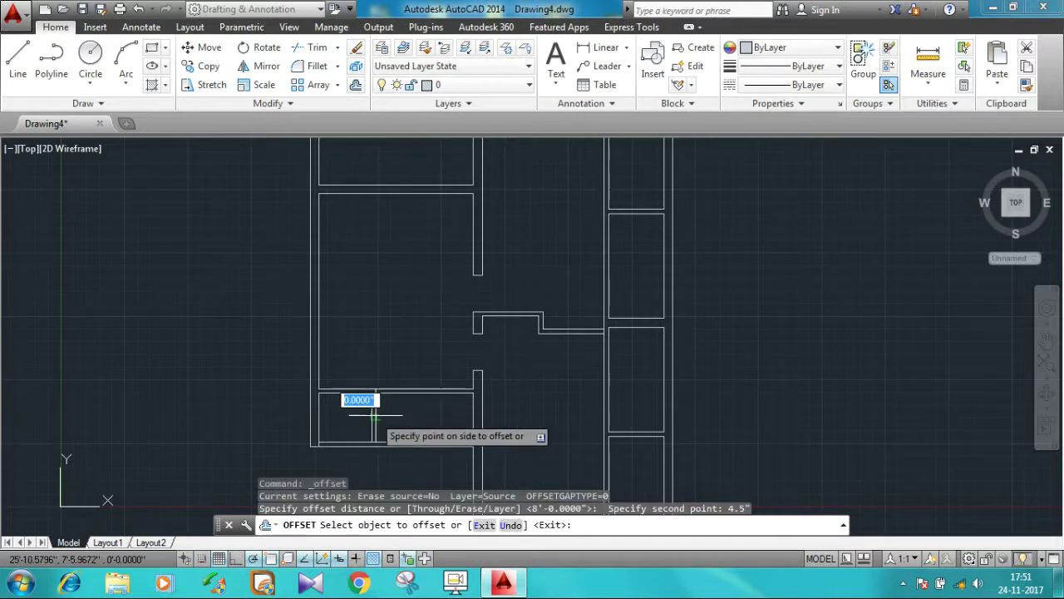
pyautogui.click(376, 419)
pyautogui.click(352, 418)
# Draw a line extending the new wall up to the upper wall.
pyautogui.click(17, 59)
pyautogui.scroll(4, 388, 395)
pyautogui.click(388, 395)
pyautogui.press('Escape')
pyautogui.click(18, 58)
pyautogui.click(388, 270)
pyautogui.click(389, 223)
pyautogui.press('Escape')
# Trim the new line's overhangs and the bottom and left wall segments beyond it.
pyautogui.write('tr')
pyautogui.press('Return')
pyautogui.press('Return')
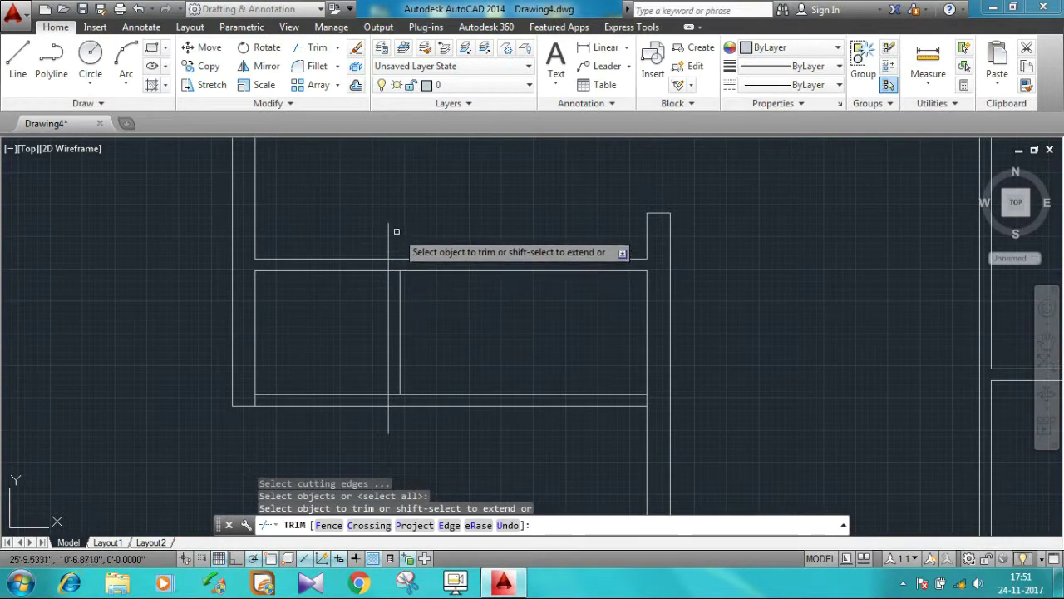
pyautogui.click(389, 232)
pyautogui.click(388, 424)
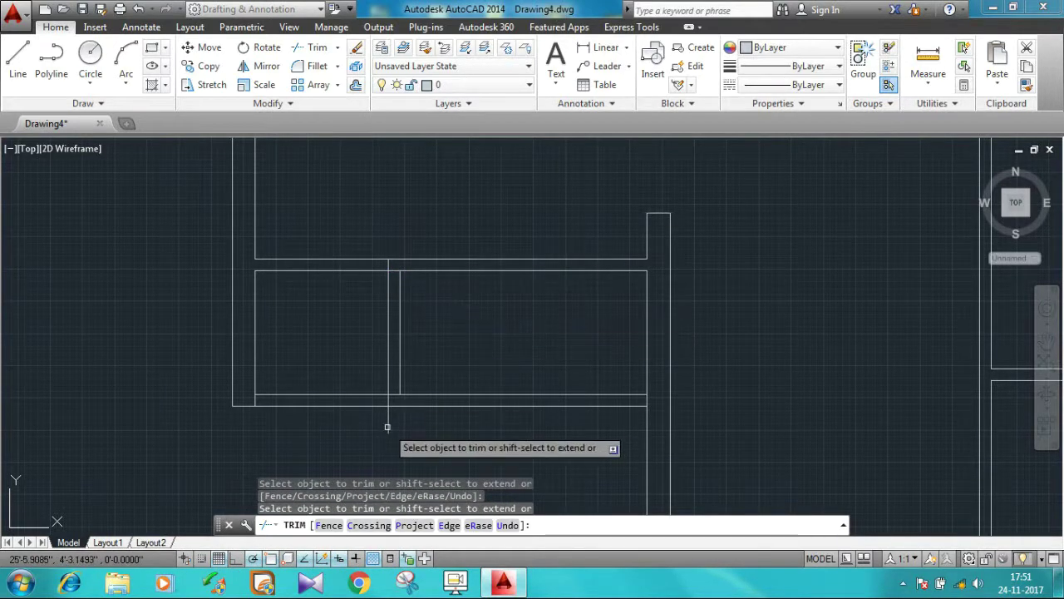
pyautogui.click(337, 395)
pyautogui.click(337, 405)
pyautogui.moveTo(377, 309); pyautogui.dragTo(370, 357, button='middle')
pyautogui.click(304, 308)
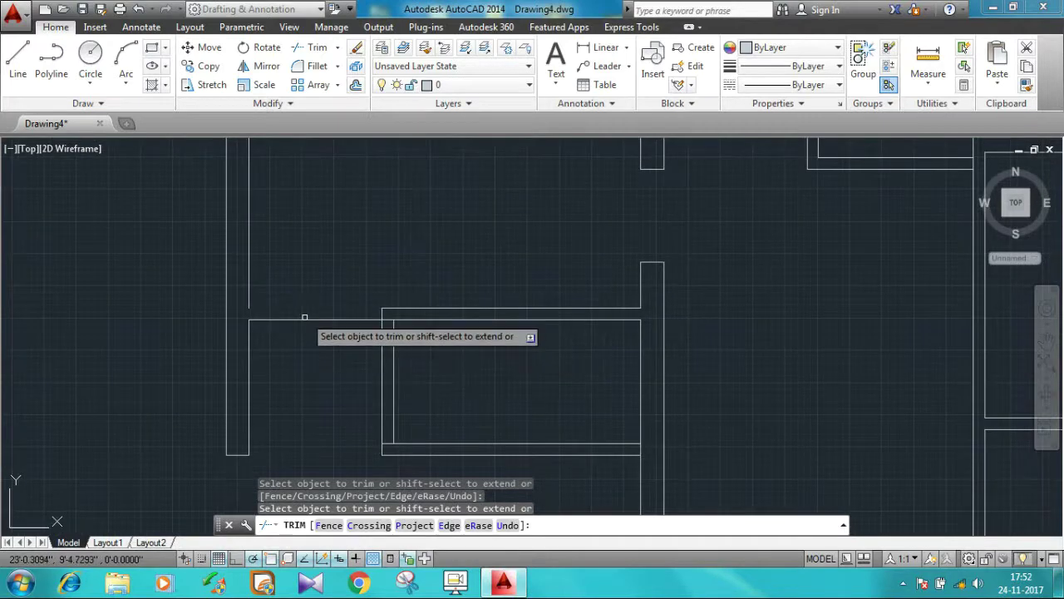
pyautogui.click(305, 319)
pyautogui.press('Escape')
# Clean up the leftover short stub at the wall corner by trimming and deleting it.
pyautogui.write('l')
pyautogui.press('Return')
pyautogui.click(249, 319)
pyautogui.press('Escape')
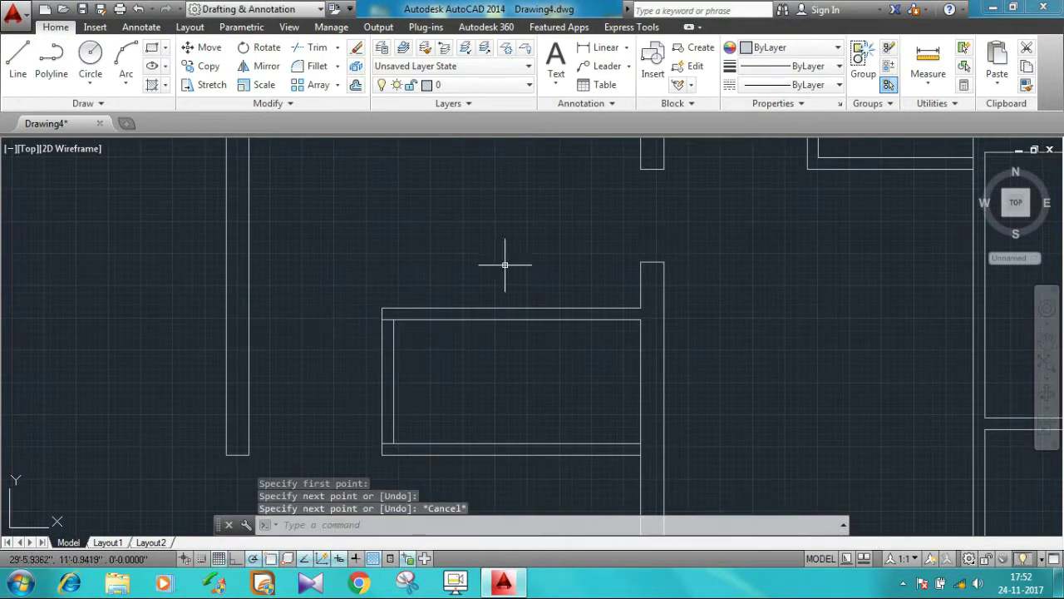
pyautogui.click(17, 58)
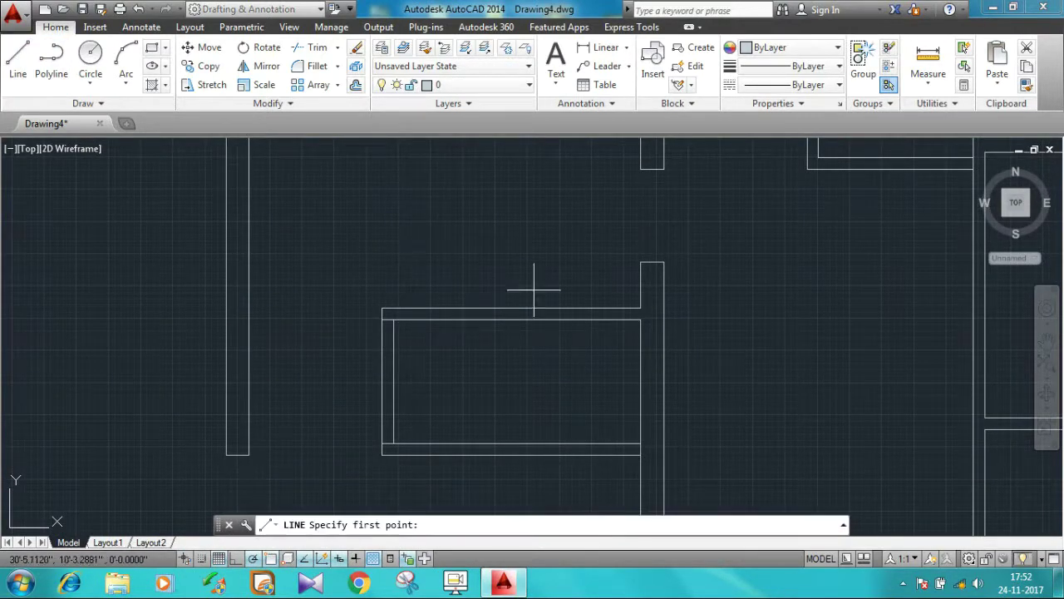
pyautogui.click(394, 319)
pyautogui.press('Escape')
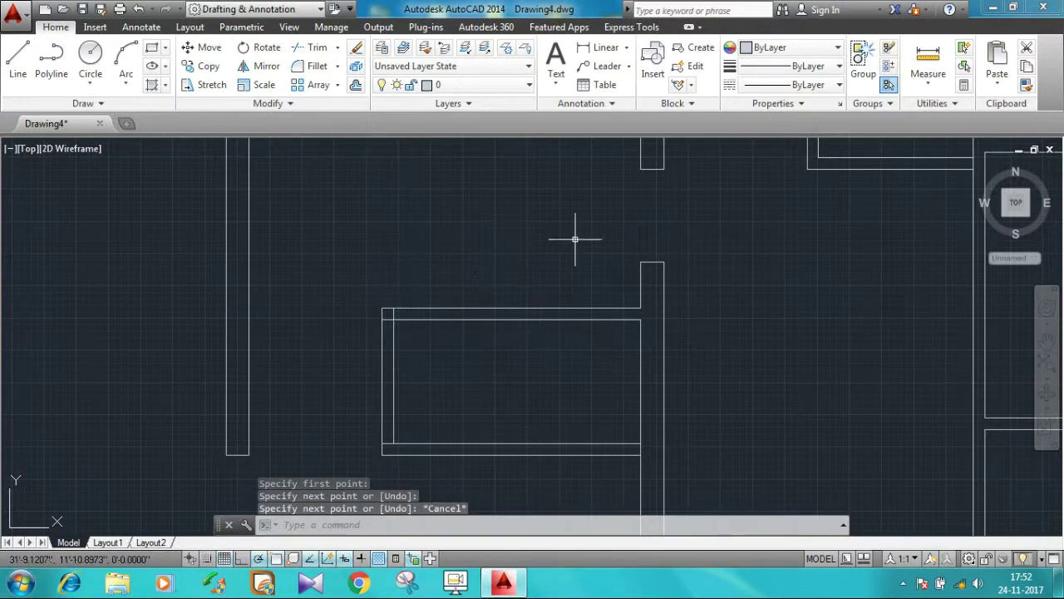
pyautogui.write('tr')
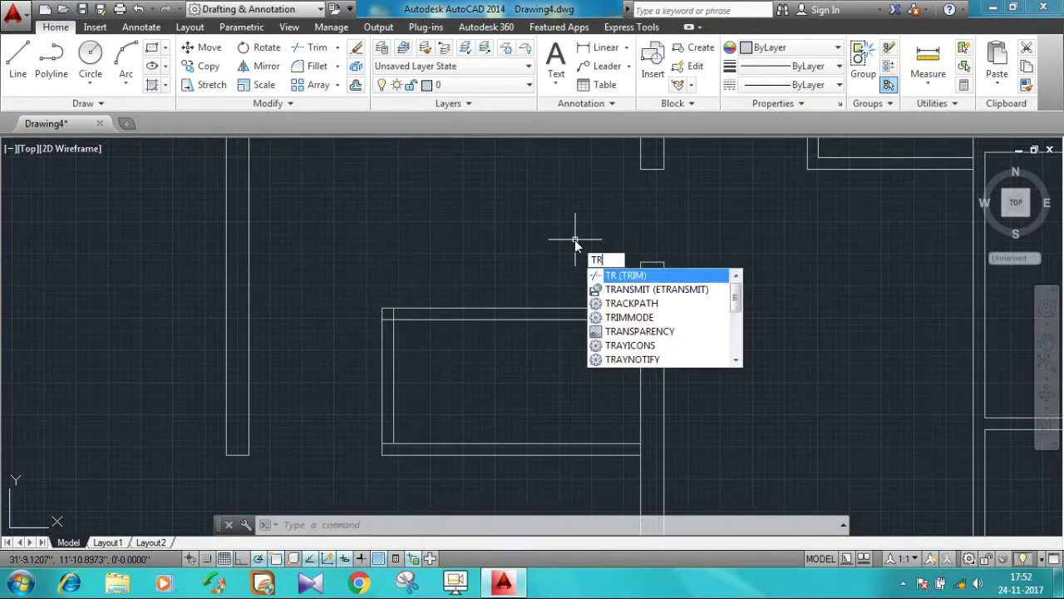
pyautogui.press('Return')
pyautogui.press('Return')
pyautogui.click(388, 443)
pyautogui.press('Escape')
pyautogui.click(523, 310)
pyautogui.press('Delete')
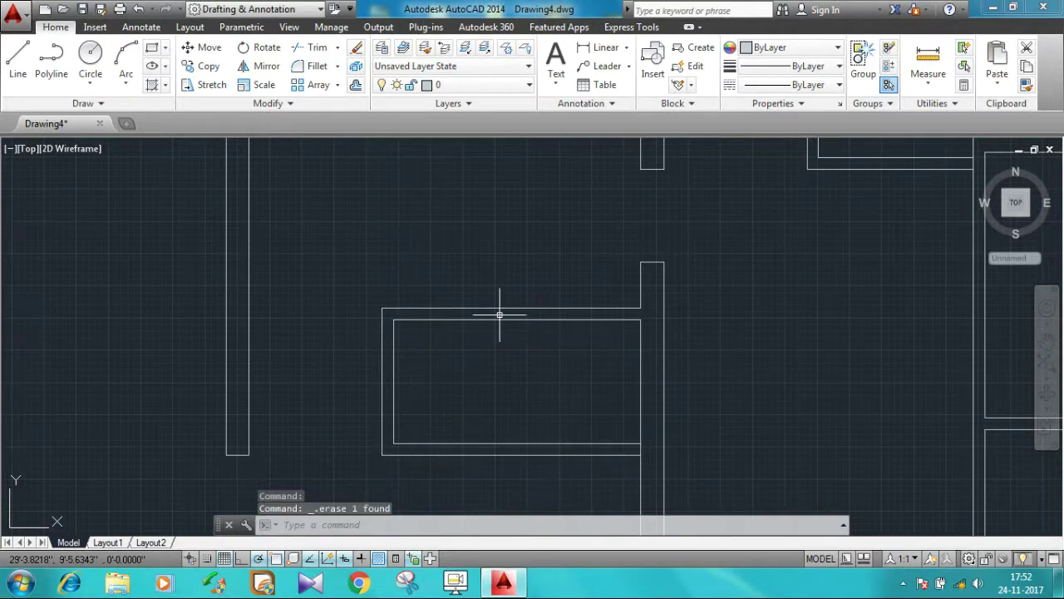
pyautogui.scroll(-5, 499, 314)
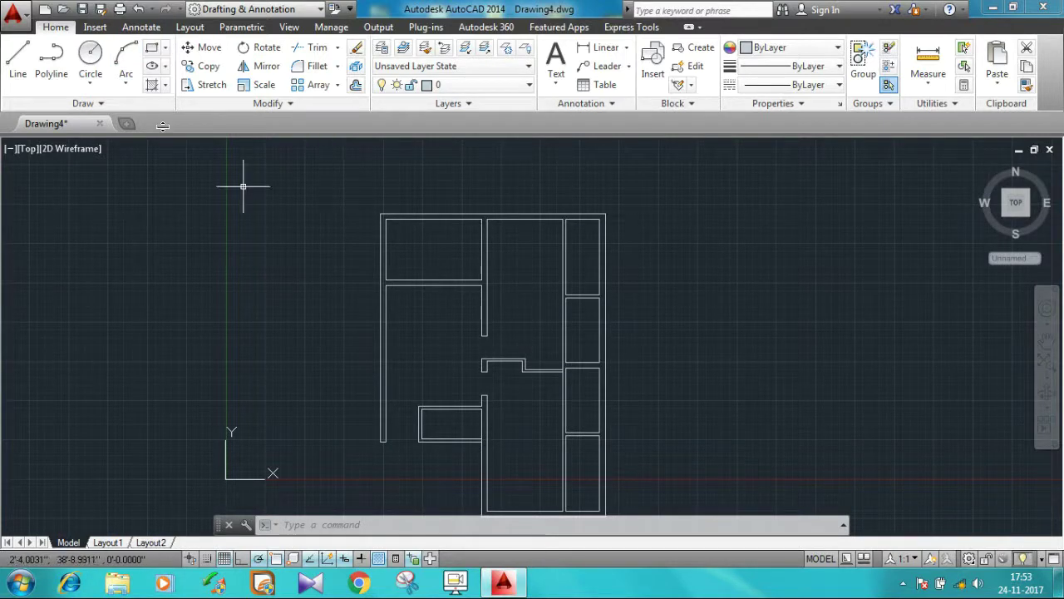
# Draw an 8' line starting from the upper-left room's wall.
pyautogui.click(17, 58)
pyautogui.click(482, 286)
pyautogui.write("8'")
pyautogui.press('Return')
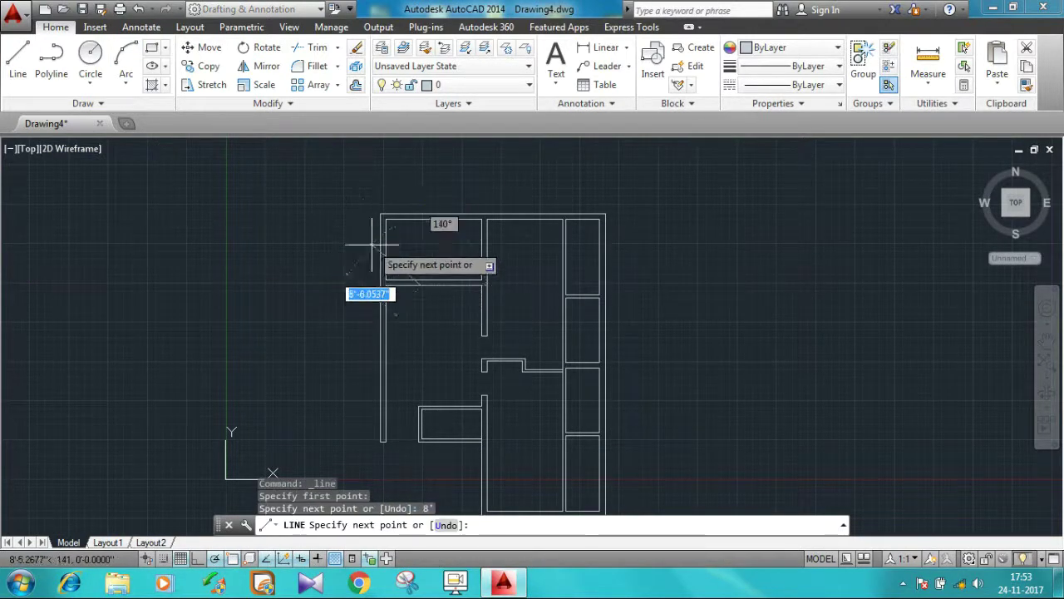
pyautogui.click(407, 239)
pyautogui.press('Escape')
# Trim away the sections of the interior vertical line.
pyautogui.scroll(4, 369, 214)
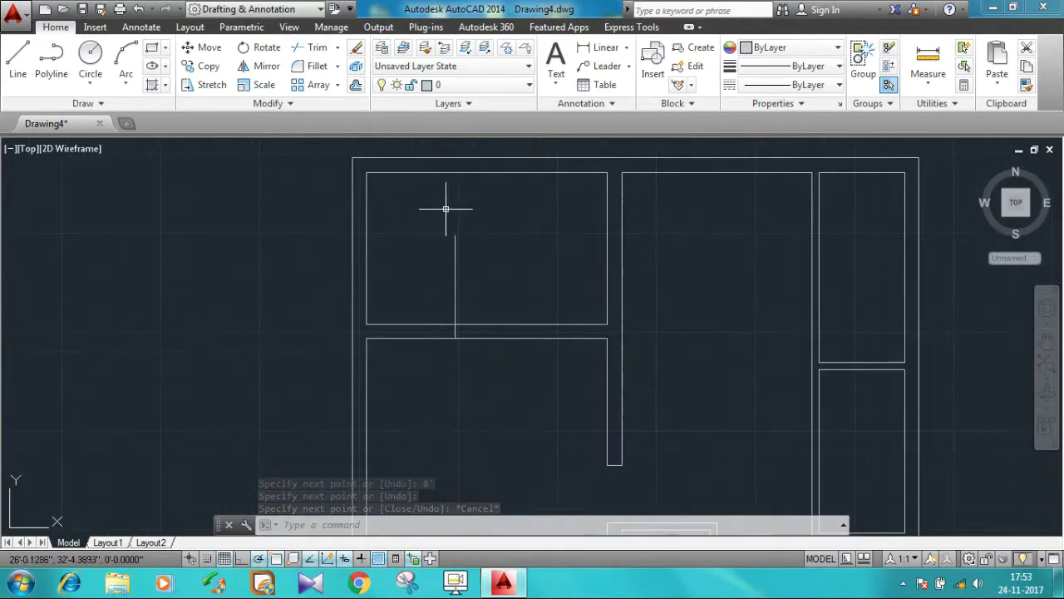
pyautogui.press('Return')
pyautogui.click(366, 324)
pyautogui.press('Escape')
pyautogui.write('tr')
pyautogui.press('Return')
pyautogui.press('Return')
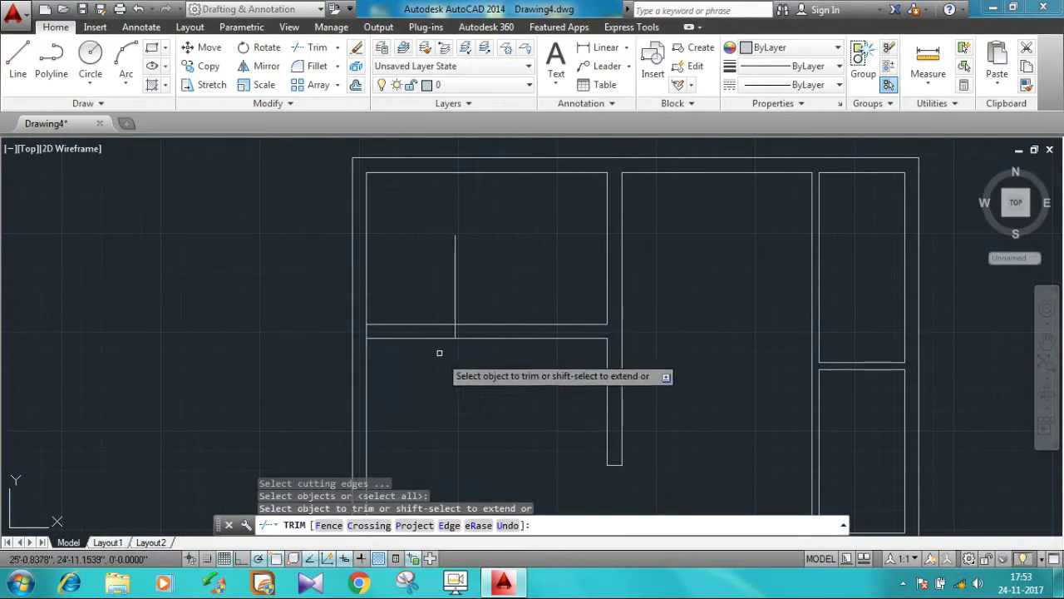
pyautogui.click(455, 316)
pyautogui.click(455, 278)
pyautogui.scroll(-3, 506, 245)
pyautogui.moveTo(506, 245)
pyautogui.mouseDown(button='middle')
pyautogui.moveTo(459, 237)
pyautogui.moveTo(507, 287)
pyautogui.mouseUp(button='middle')
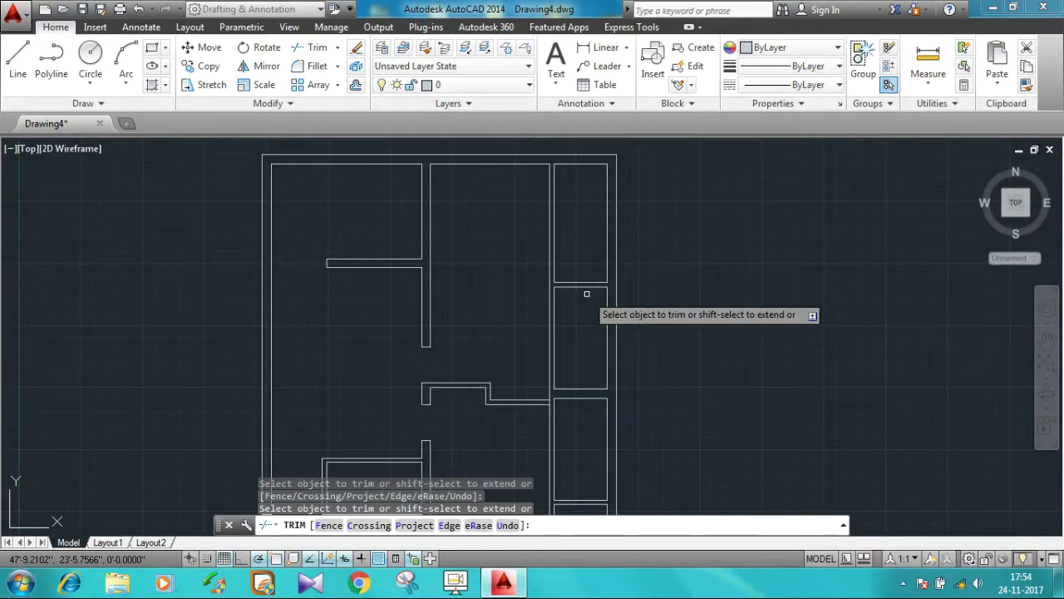
pyautogui.press('Escape')
# Draw two guide lines from the inner right wall corners marking a 2'6" doorway.
pyautogui.write('l')
pyautogui.press('Return')
pyautogui.click(553, 282)
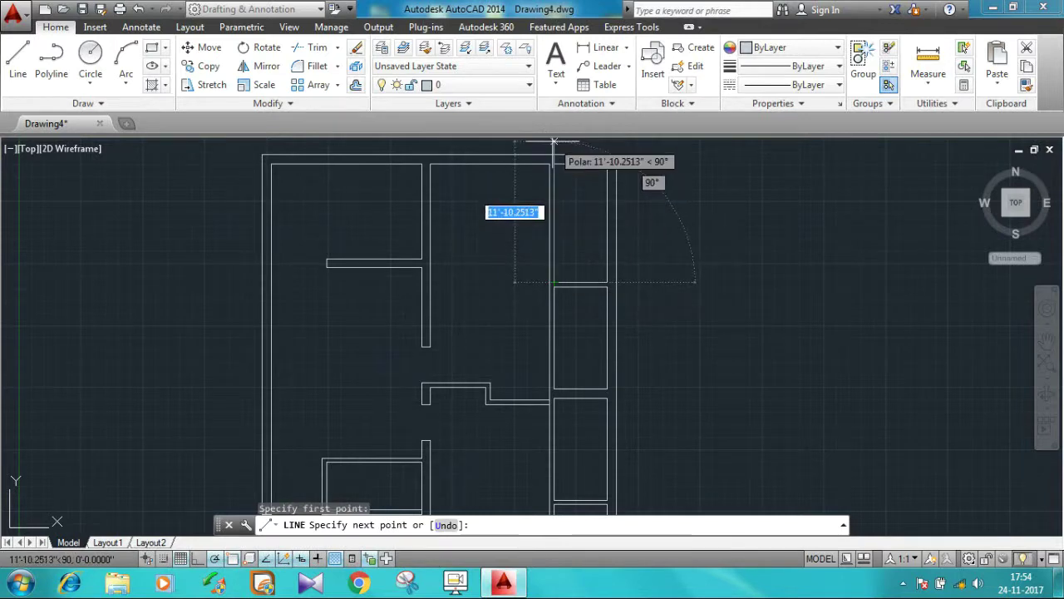
pyautogui.write('2\'6"')
pyautogui.press('Return')
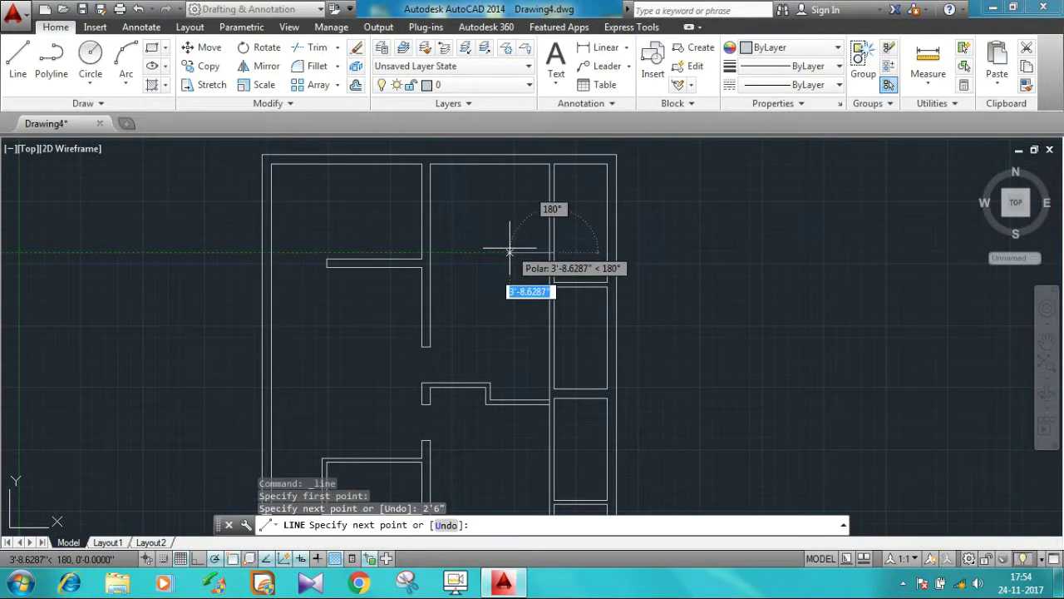
pyautogui.click(510, 250)
pyautogui.press('Escape')
pyautogui.press('Return')
pyautogui.click(553, 287)
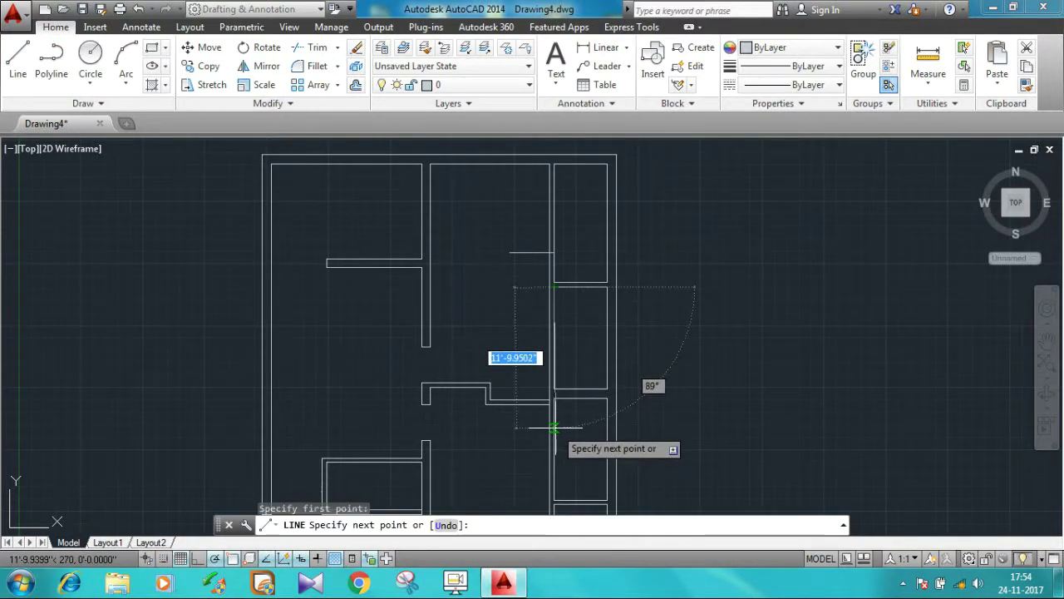
pyautogui.press('Return')
pyautogui.click(489, 316)
pyautogui.press('Escape')
# Try trimming the wall piece between the guide lines, choosing from the overlap list.
pyautogui.write('tr')
pyautogui.press('Return')
pyautogui.press('Return')
pyautogui.click(555, 263)
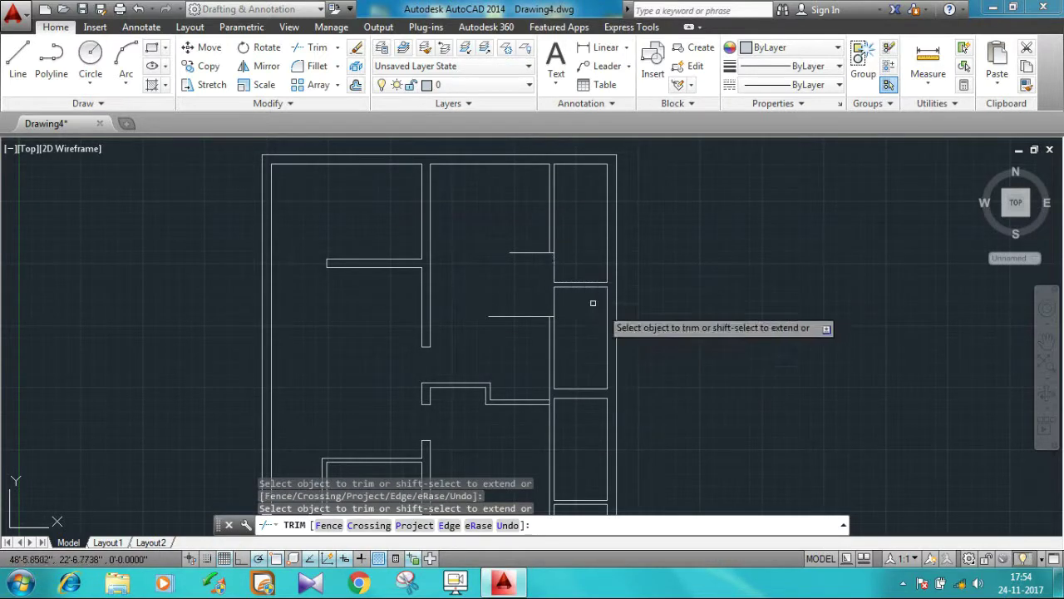
pyautogui.click(556, 304)
pyautogui.press('Escape')
pyautogui.click(556, 266)
pyautogui.press('Escape')
pyautogui.click(563, 273)
pyautogui.press('Escape')
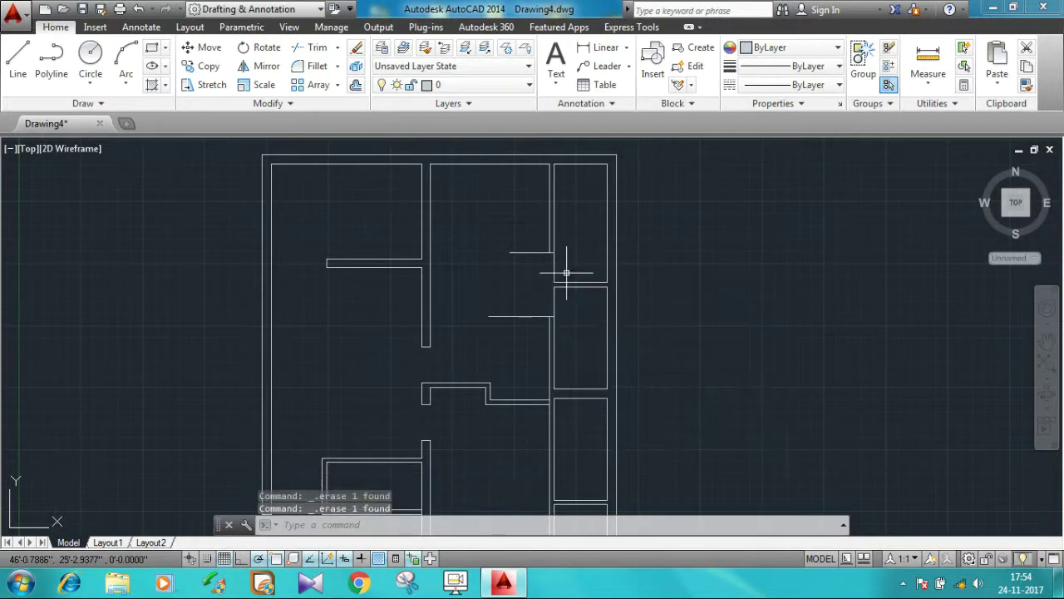
# Trim out the wall segment between the guide lines and both horizontal stubs.
pyautogui.write('tr')
pyautogui.press('Return')
pyautogui.press('Return')
pyautogui.click(554, 264)
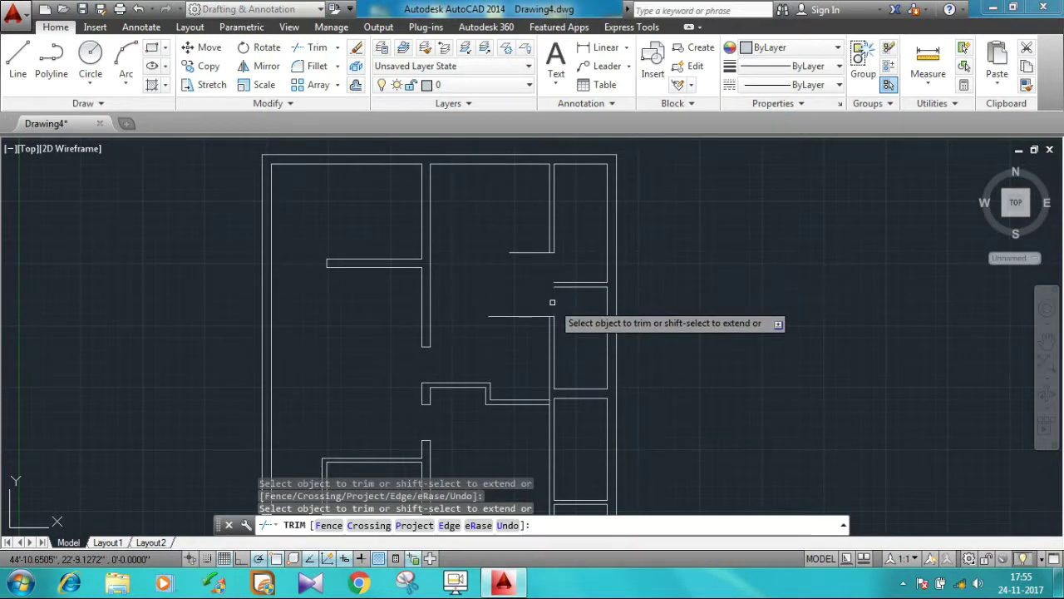
pyautogui.click(521, 316)
pyautogui.click(528, 252)
pyautogui.press('Escape')
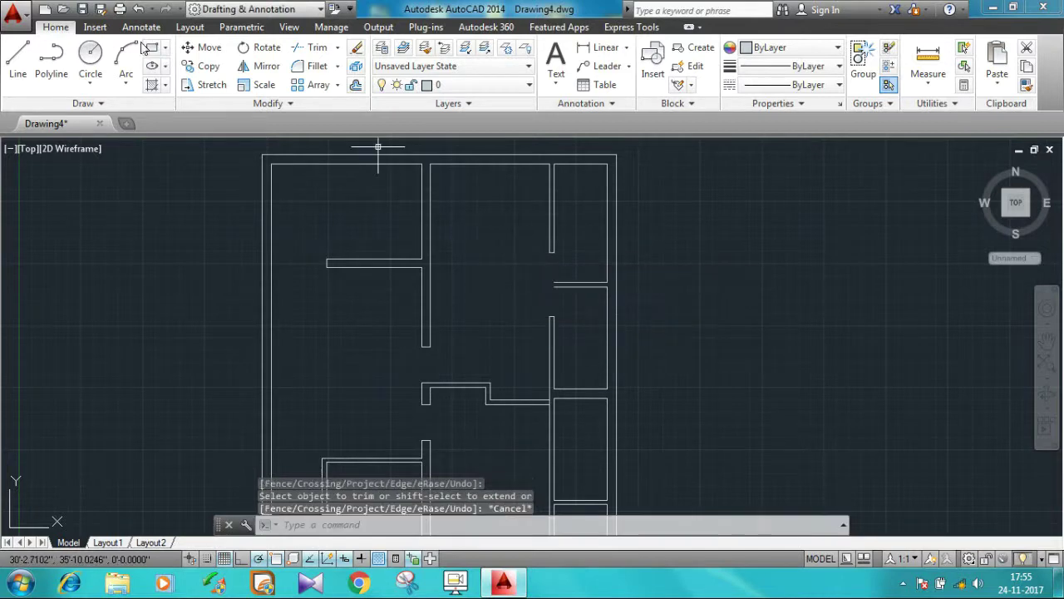
# Draw the 4.5" offset guide lines at the lower right wall.
pyautogui.click(18, 59)
pyautogui.click(554, 282)
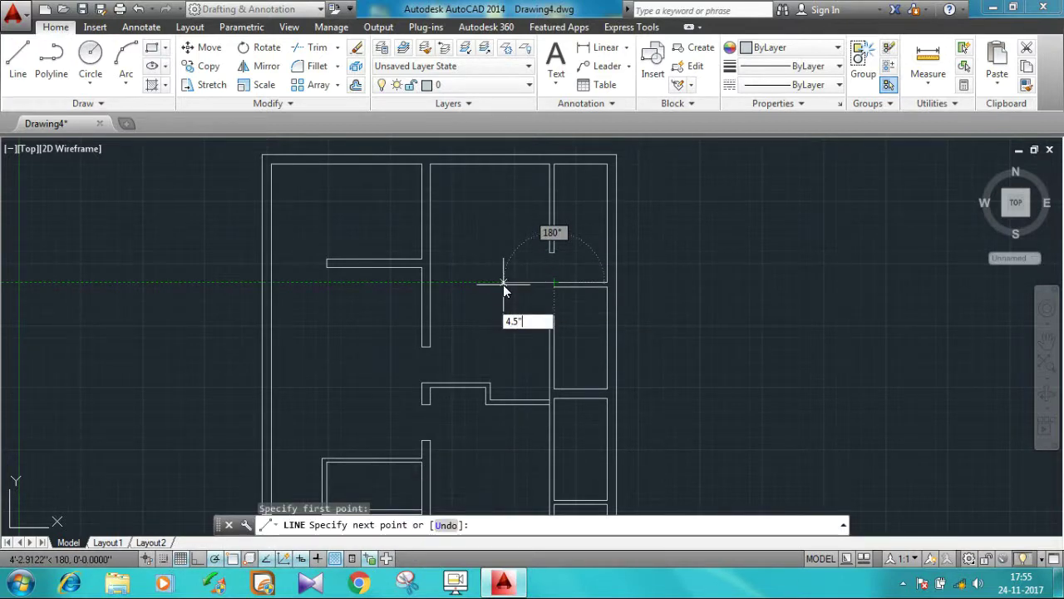
pyautogui.press('Return')
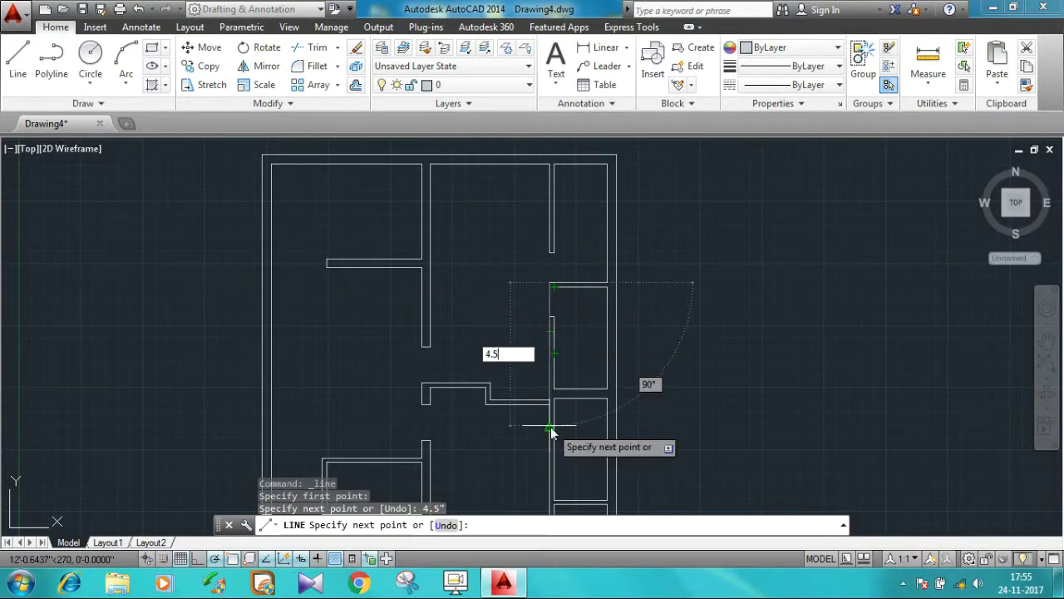
pyautogui.press('Return')
pyautogui.scroll(5, 486, 252)
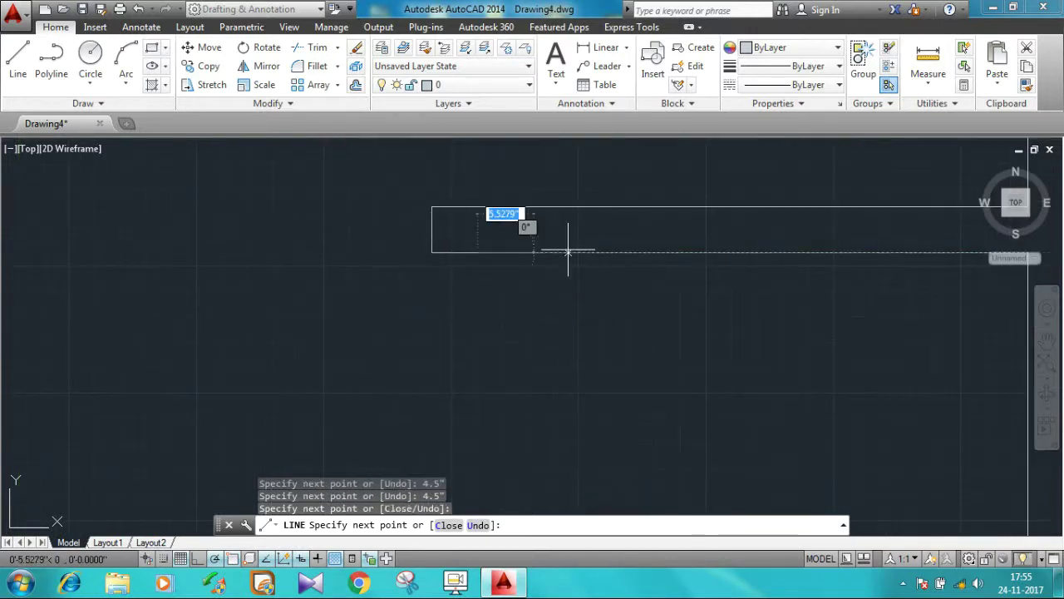
pyautogui.press('Escape')
pyautogui.scroll(-3, 626, 246)
pyautogui.scroll(-2, 627, 246)
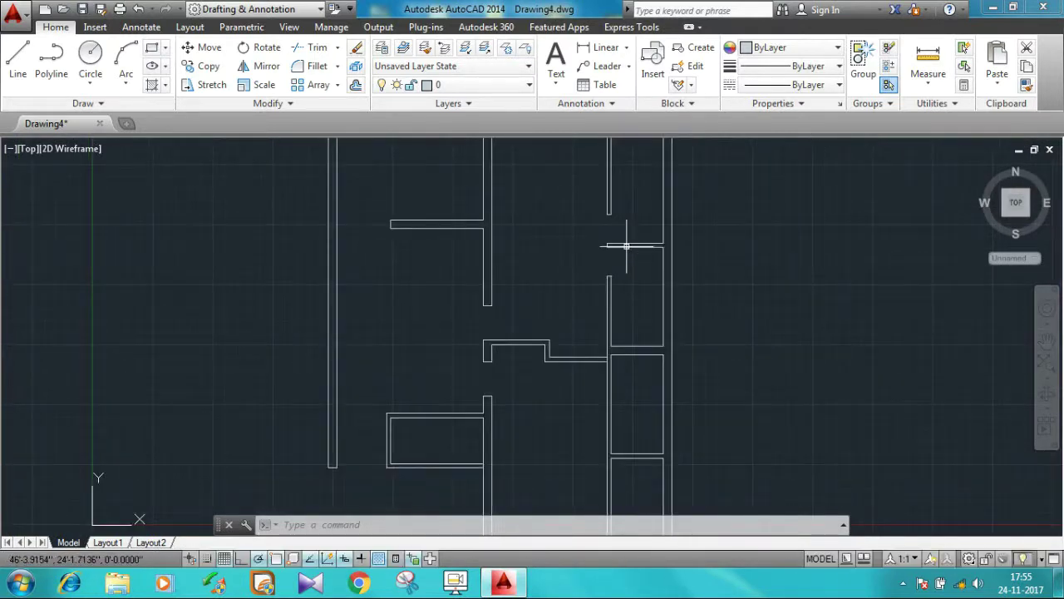
pyautogui.moveTo(669, 277); pyautogui.dragTo(589, 243, button='middle')
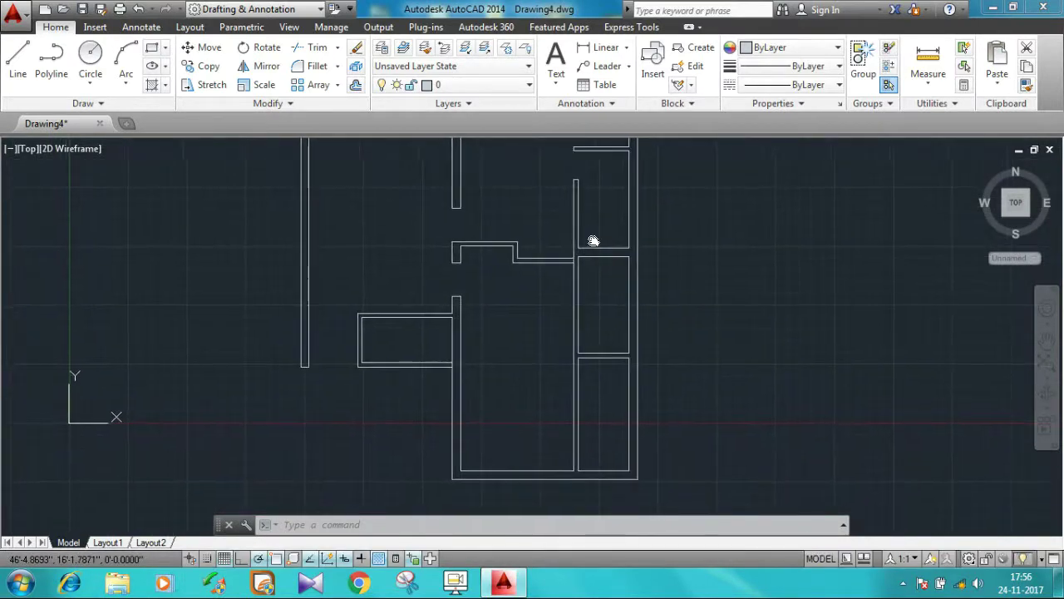
pyautogui.moveTo(589, 239); pyautogui.dragTo(571, 238, button='middle')
# Draw the vertical guide and the horizontal guide lines marking the 2'6" door opening.
pyautogui.press('Return')
pyautogui.click(565, 359)
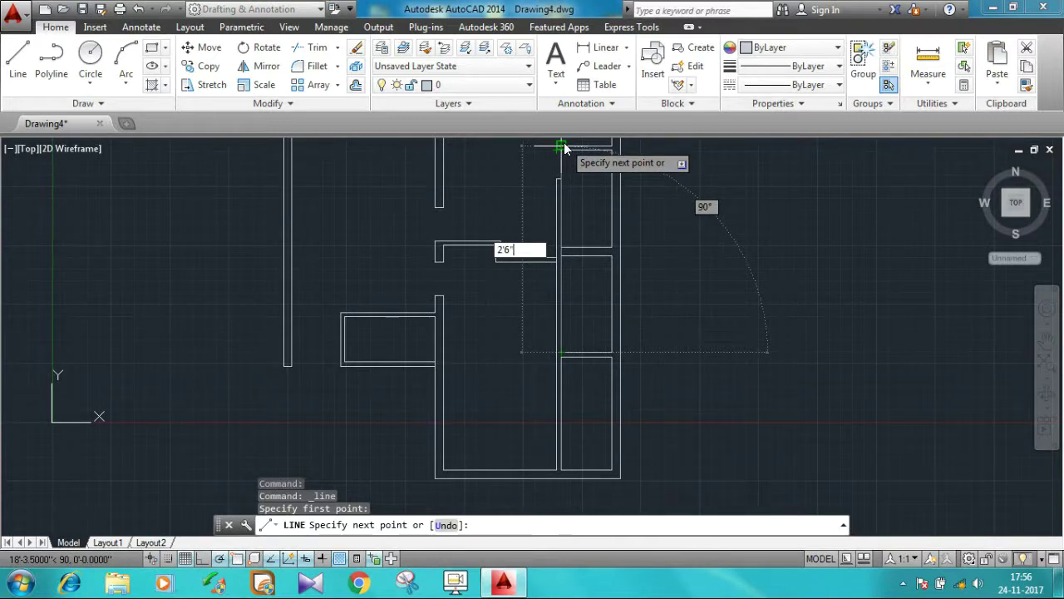
pyautogui.press('Return')
pyautogui.click(488, 309)
pyautogui.press('Escape')
pyautogui.press('Return')
pyautogui.click(17, 58)
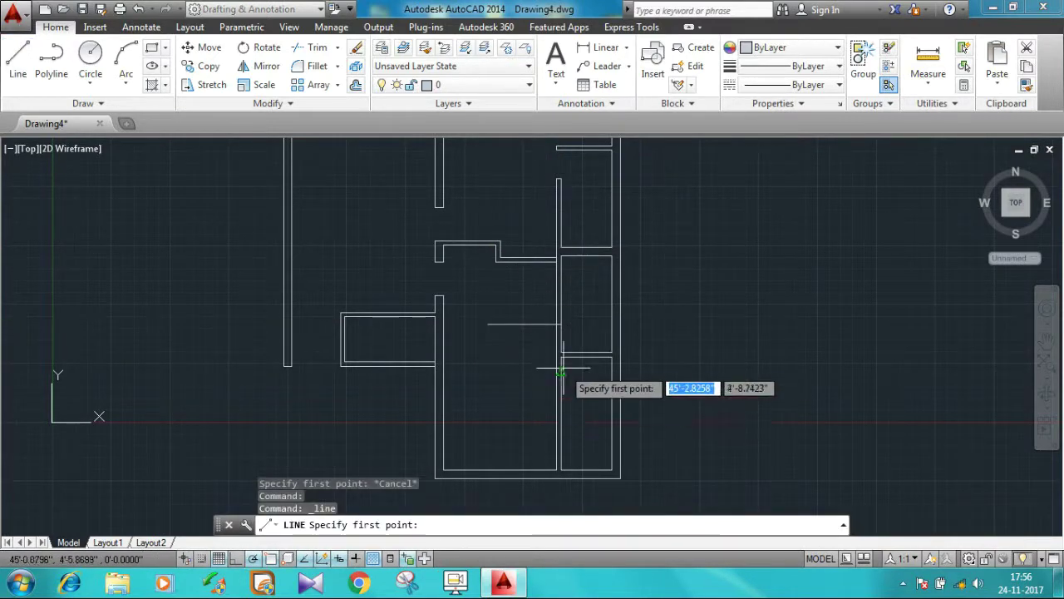
pyautogui.click(562, 359)
pyautogui.write('6')
pyautogui.press('Return')
pyautogui.click(476, 384)
pyautogui.press('Escape')
# Trim away the guide lines and the wall piece between them.
pyautogui.write('TR')
pyautogui.press('Escape')
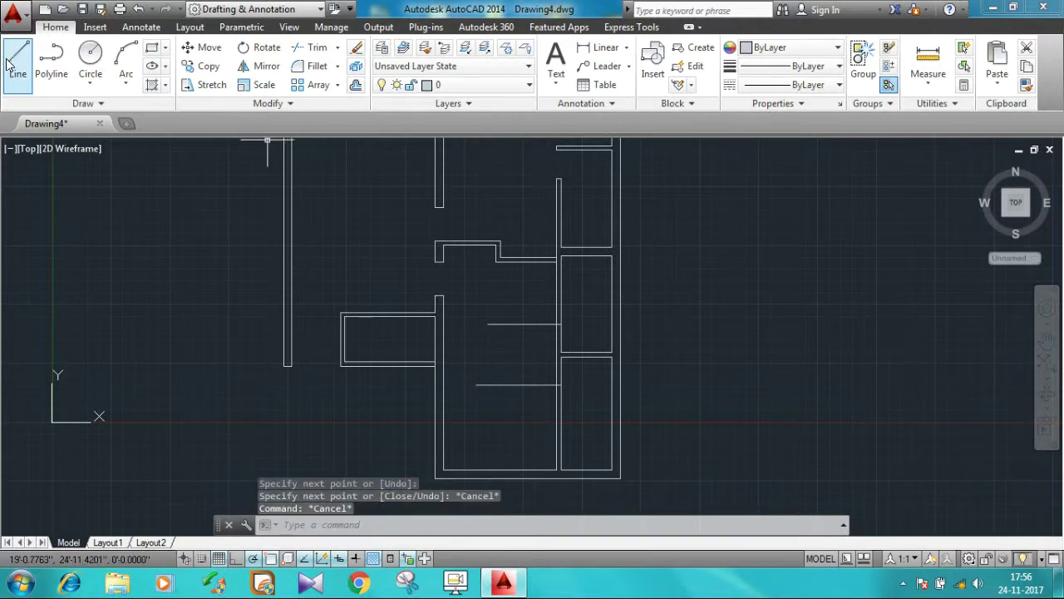
pyautogui.click(18, 58)
pyautogui.click(561, 352)
pyautogui.scroll(5, 687, 363)
pyautogui.press('Escape')
pyautogui.click(17, 58)
pyautogui.click(730, 408)
pyautogui.press('Escape')
pyautogui.scroll(-5, 556, 340)
pyautogui.write('TR')
pyautogui.press('Return')
pyautogui.press('Return')
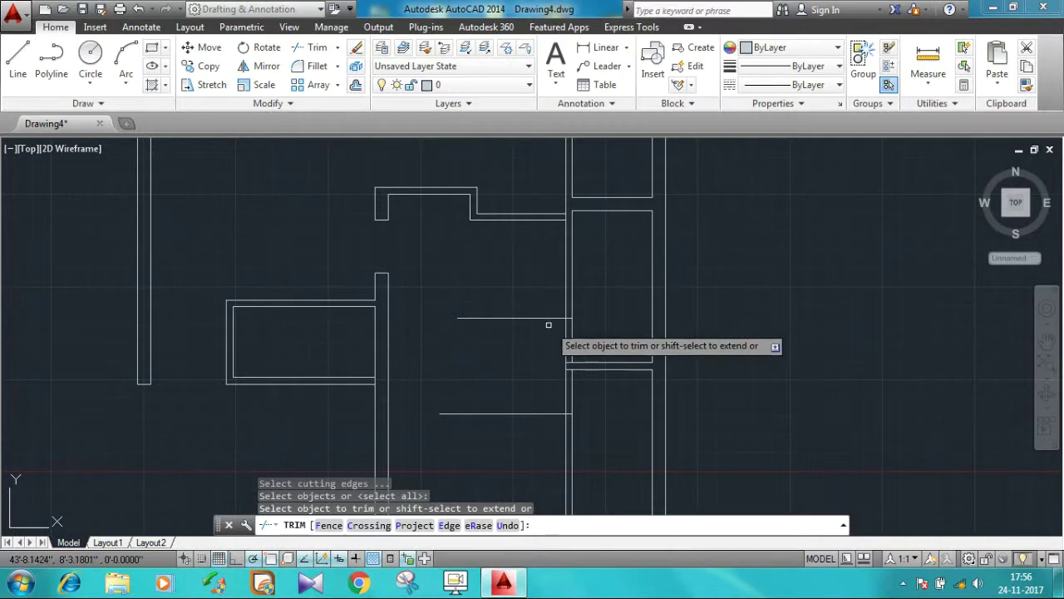
pyautogui.click(551, 324)
pyautogui.click(544, 408)
pyautogui.click(584, 408)
pyautogui.click(565, 389)
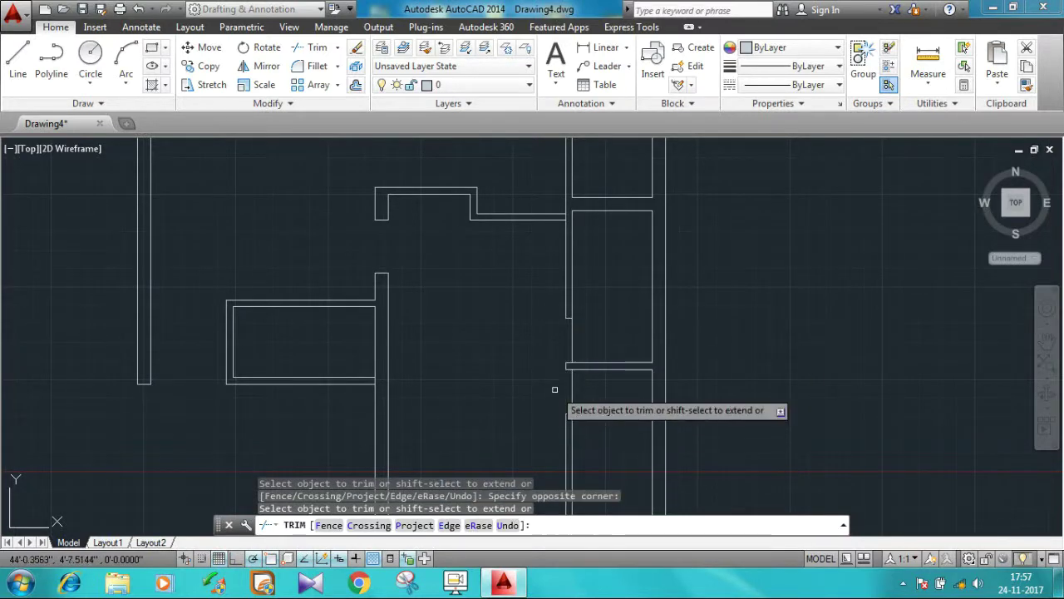
pyautogui.press('Escape')
# Trim out the leftover overlapping vertical wall line inside the opening.
pyautogui.click(571, 389)
pyautogui.press('Escape')
pyautogui.write('tr')
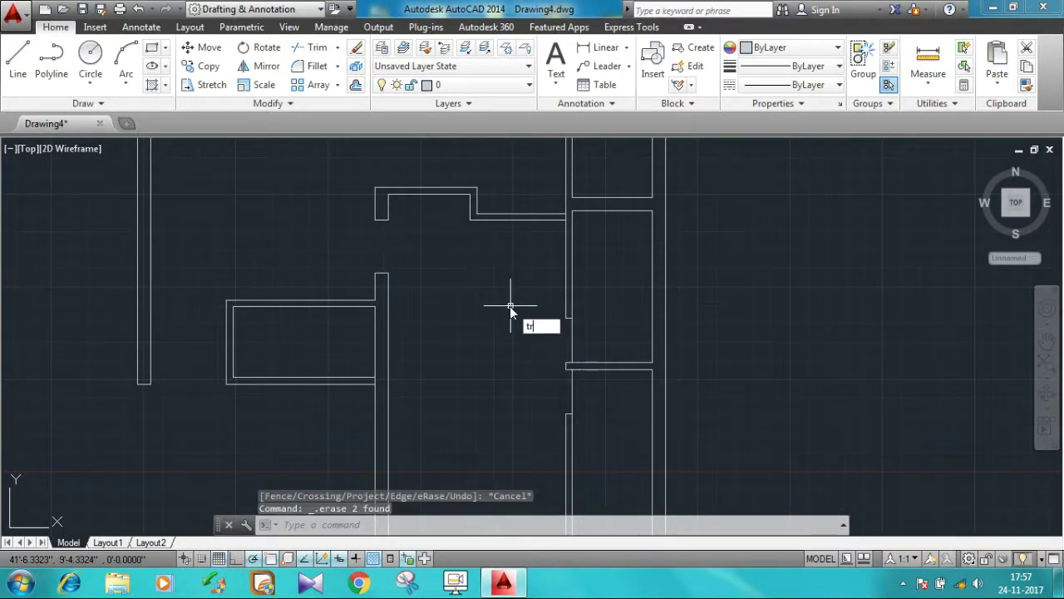
pyautogui.press('Return')
pyautogui.press('Return')
pyautogui.click(571, 379)
pyautogui.press('Escape')
# Pan the plan to recentre the rooms and check the new doorway.
pyautogui.scroll(-3, 572, 388)
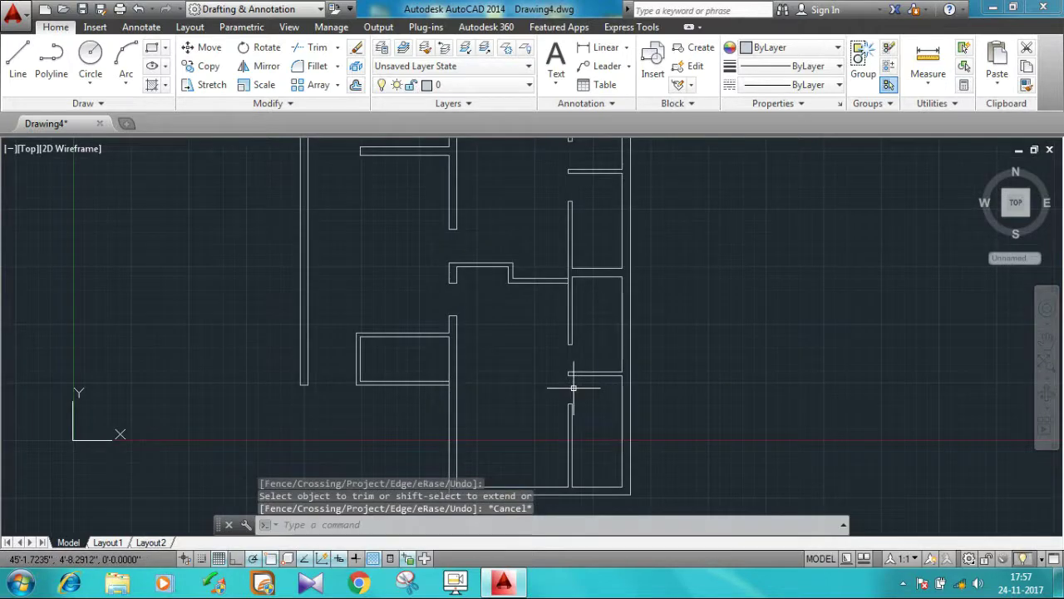
pyautogui.scroll(-2, 570, 380)
pyautogui.scroll(2, 629, 374)
pyautogui.moveTo(629, 374); pyautogui.dragTo(623, 327, button='middle')
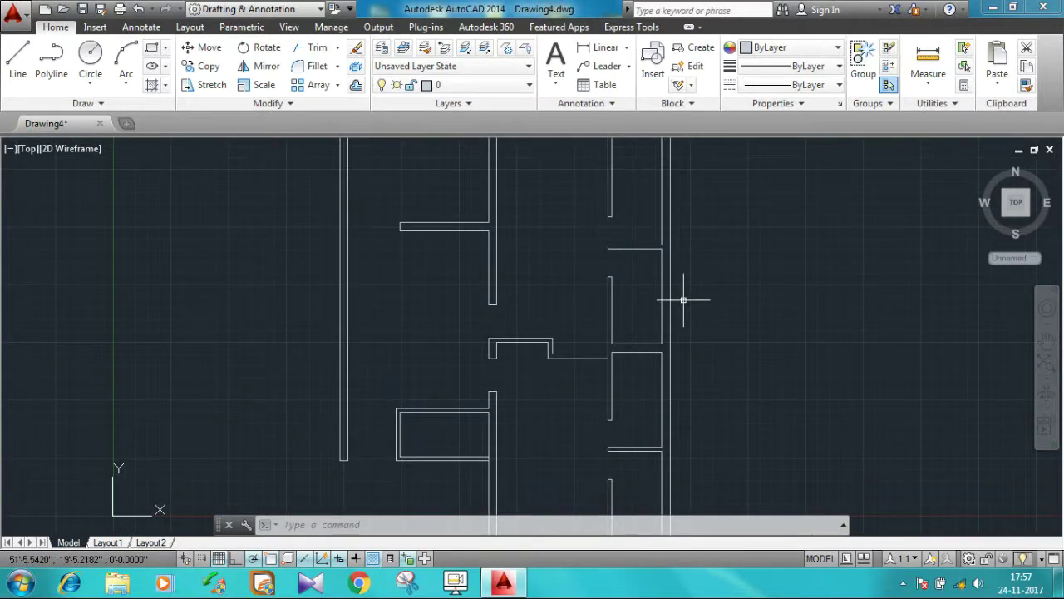
pyautogui.moveTo(683, 300); pyautogui.dragTo(696, 264, button='middle')
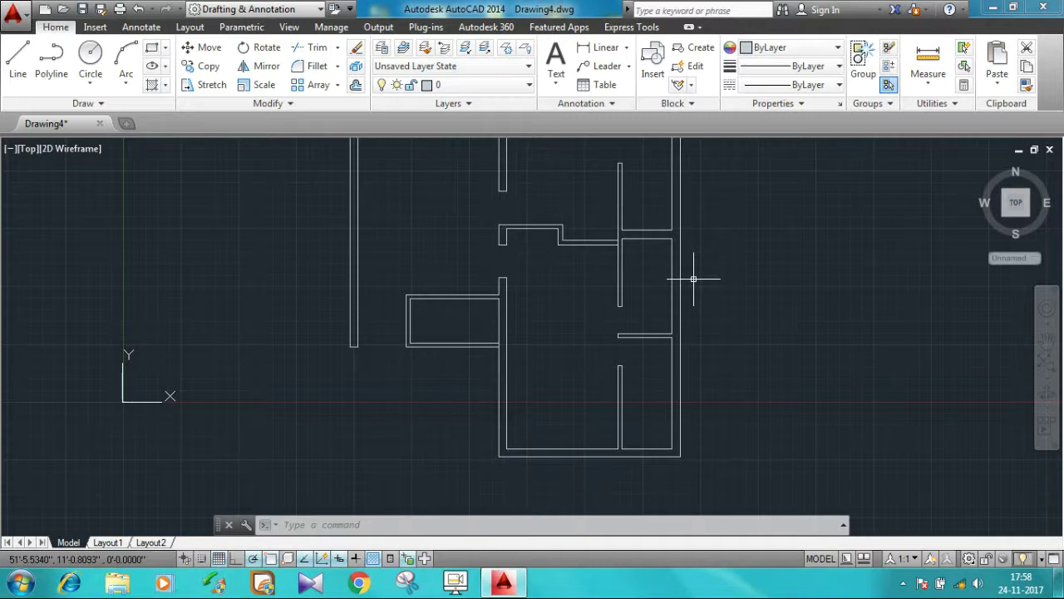
pyautogui.scroll(1, 660, 316)
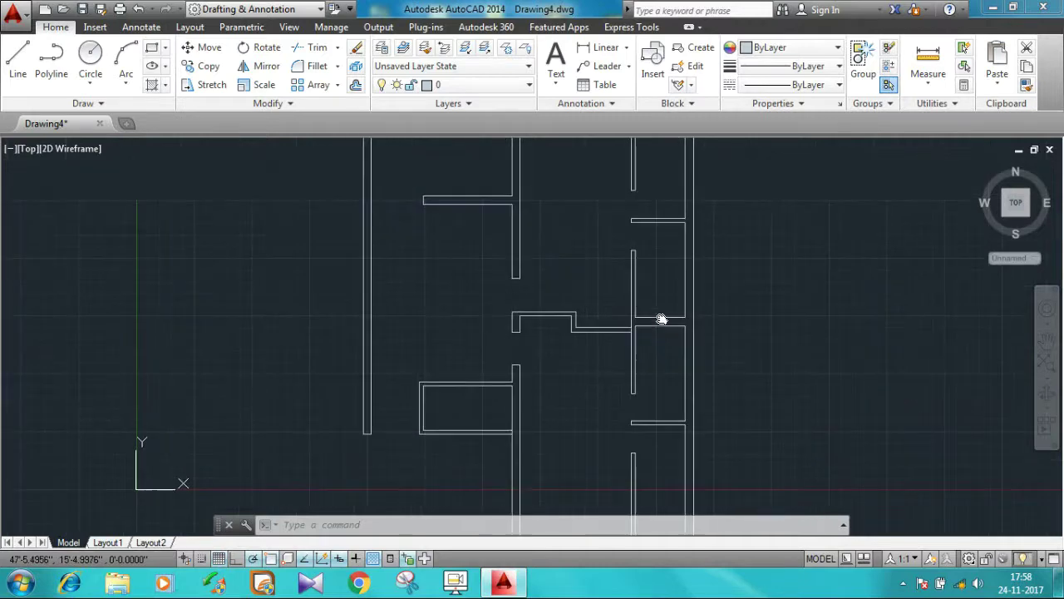
pyautogui.scroll(1, 628, 276)
pyautogui.write('l')
pyautogui.press('Return')
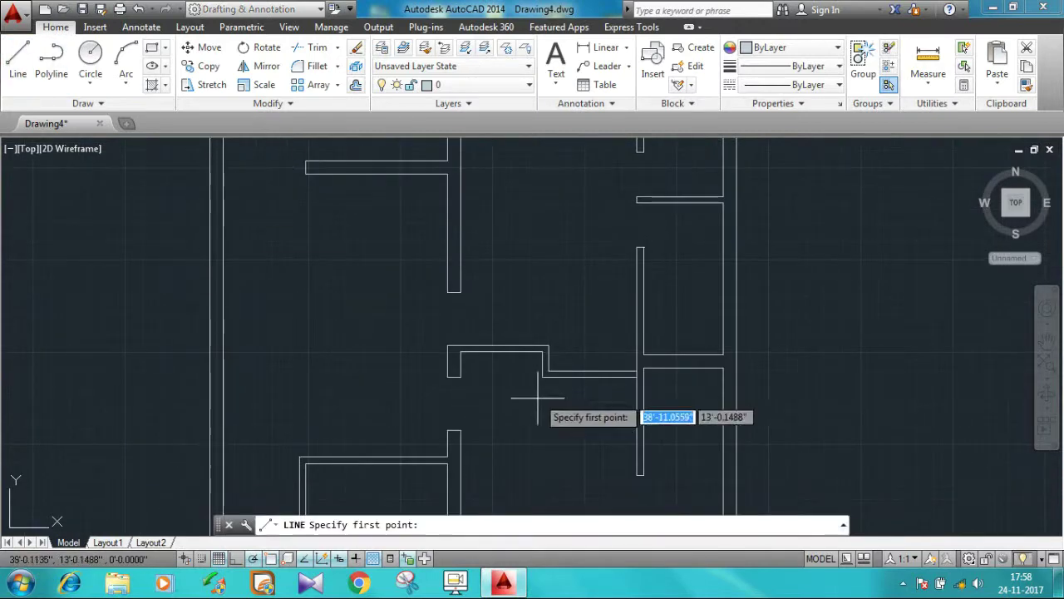
# Draw the first quarter-circle door swing as a start-end-radius arc.
pyautogui.click(542, 378)
pyautogui.press('Escape')
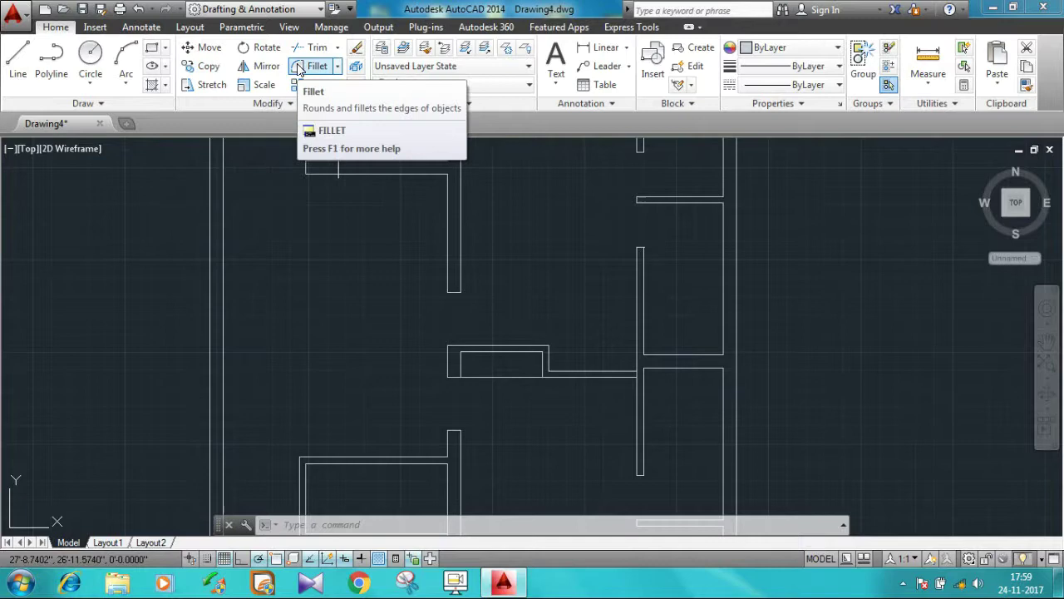
pyautogui.click(90, 81)
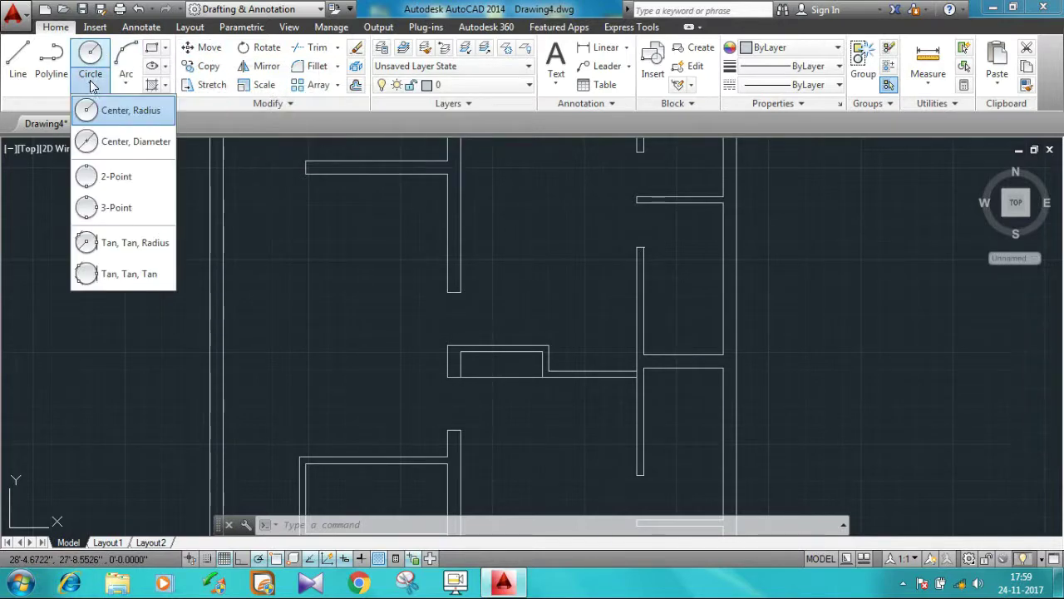
pyautogui.click(126, 81)
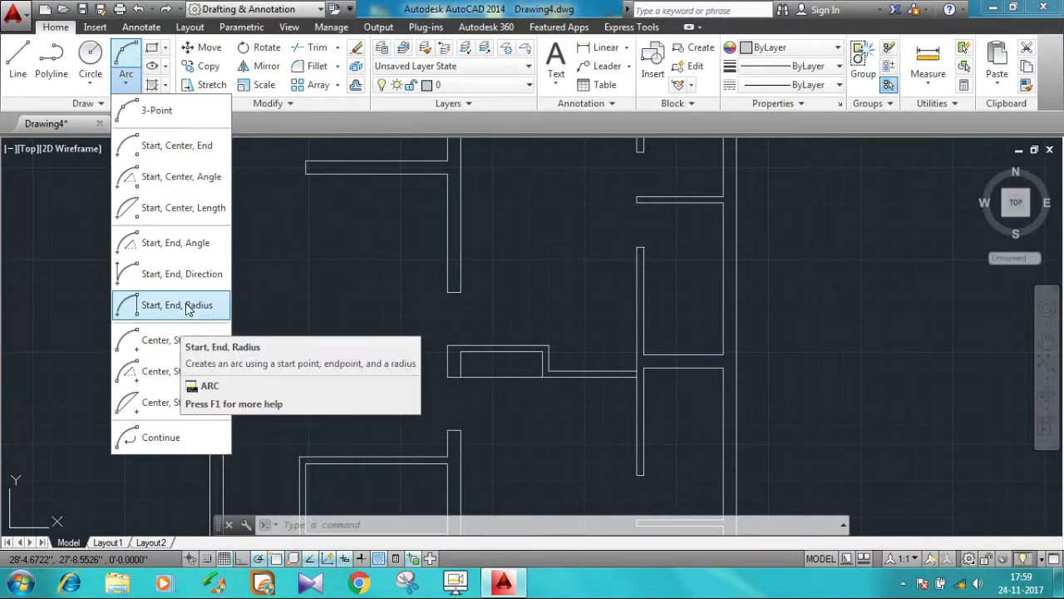
pyautogui.click(178, 305)
pyautogui.click(460, 430)
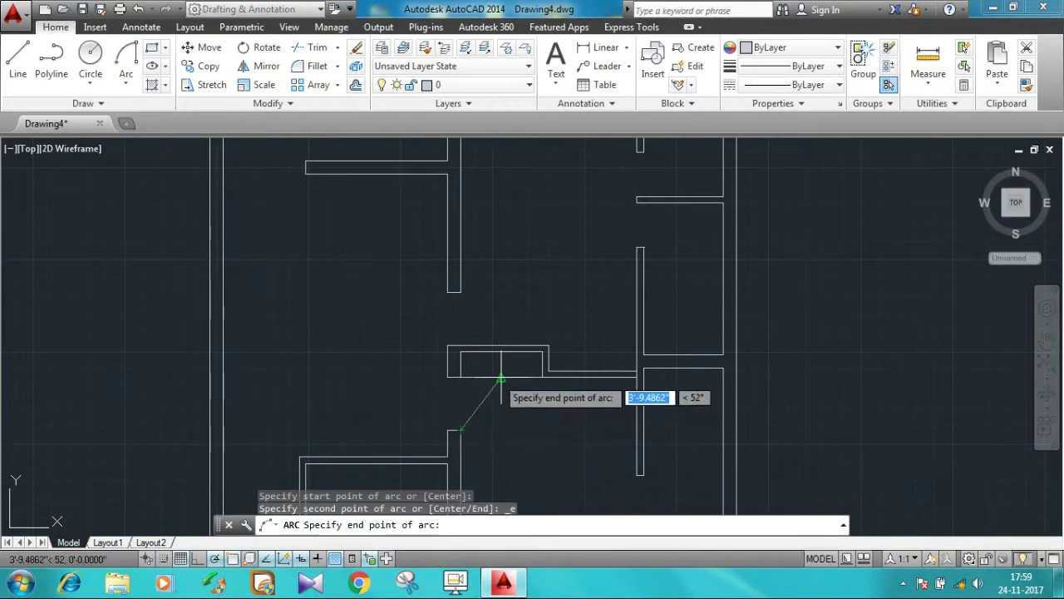
pyautogui.click(498, 374)
pyautogui.click(453, 380)
# Draw the lower and upper-right door swing arcs.
pyautogui.click(90, 54)
pyautogui.click(125, 54)
pyautogui.click(504, 347)
pyautogui.click(460, 291)
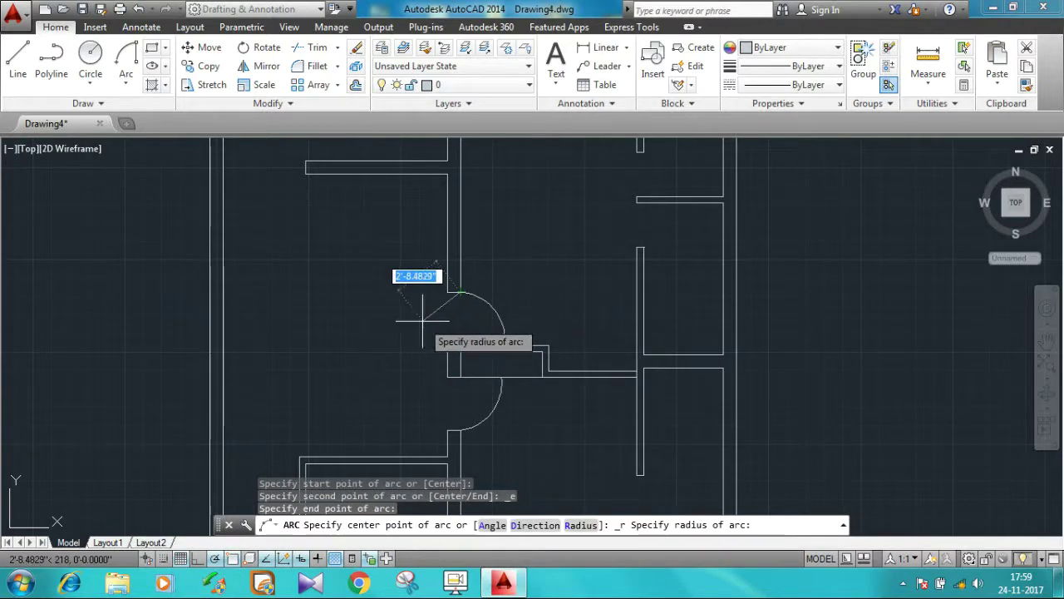
pyautogui.click(423, 318)
pyautogui.scroll(5, 537, 281)
pyautogui.scroll(-7, 487, 301)
pyautogui.press('Return')
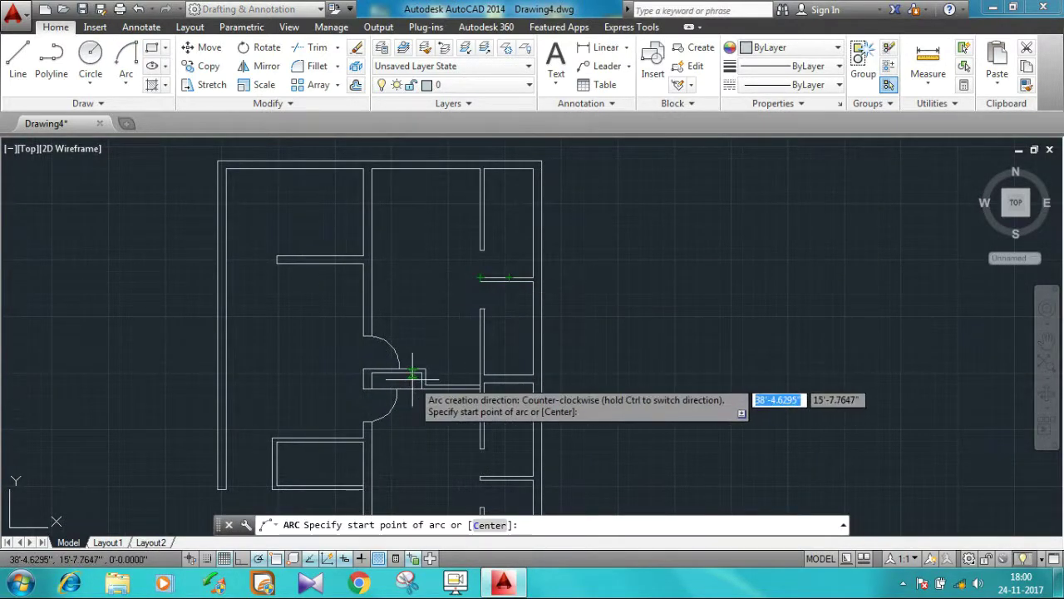
pyautogui.click(509, 277)
pyautogui.click(481, 249)
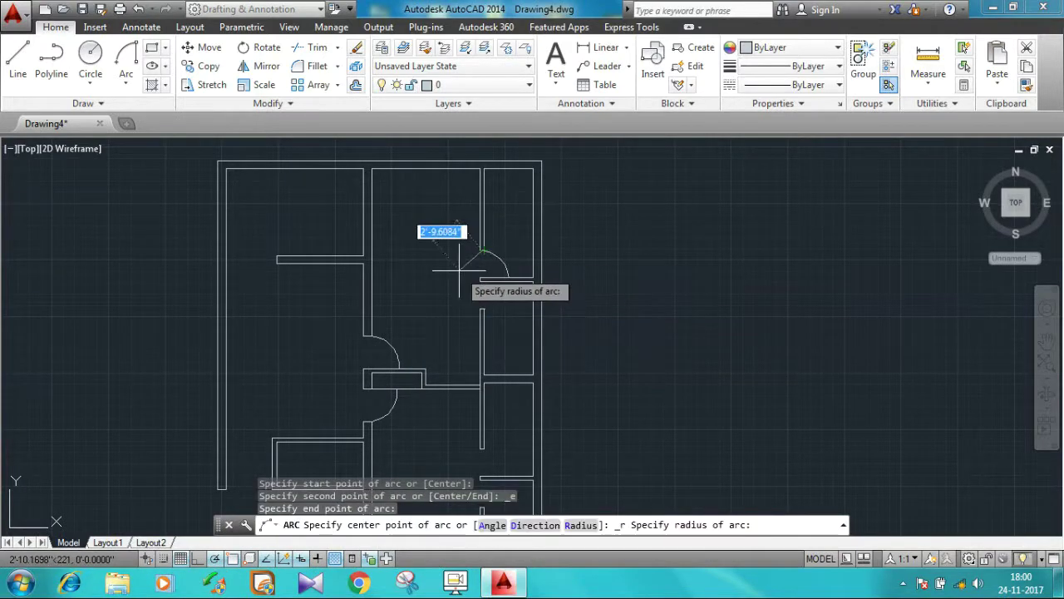
pyautogui.click(459, 270)
# Draw the right door swing arc with its direction flipped.
pyautogui.press('Return')
pyautogui.click(478, 281)
pyautogui.press('e')
pyautogui.press('Return')
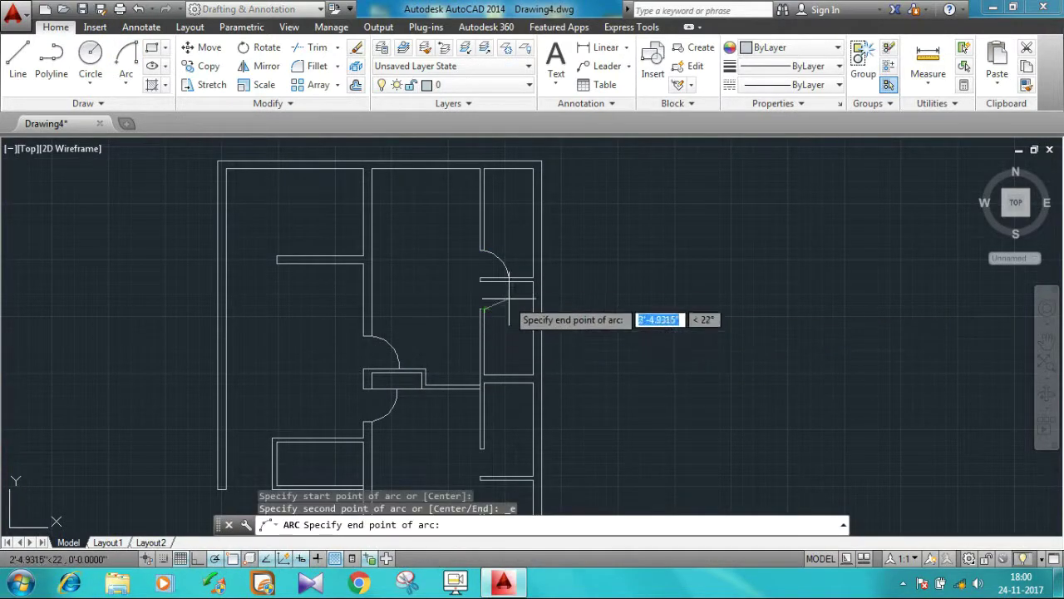
pyautogui.click(509, 283)
pyautogui.press('r')
pyautogui.press('Return')
pyautogui.click(478, 281)
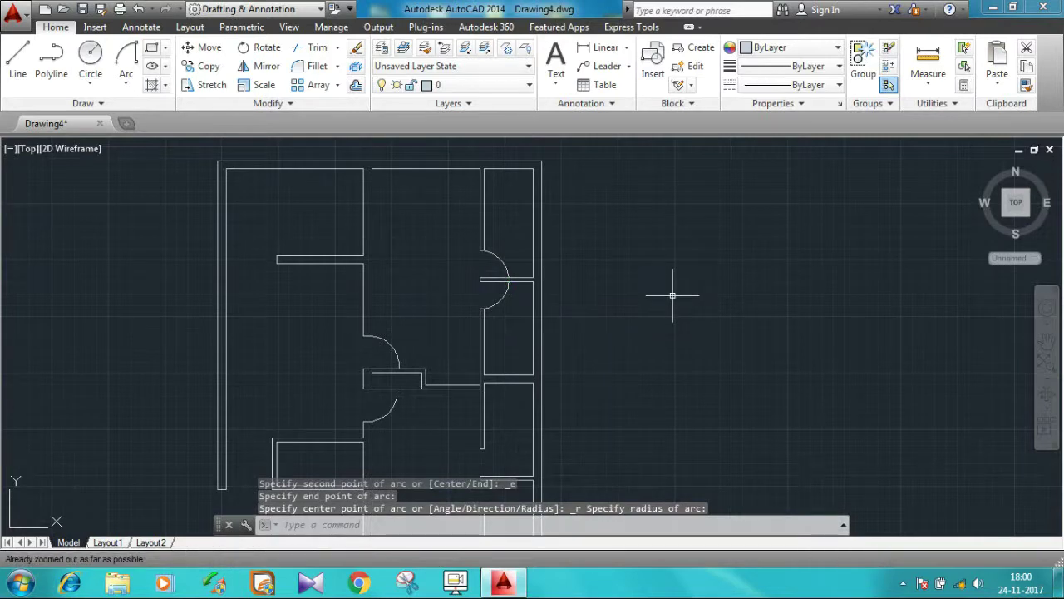
pyautogui.moveTo(647, 348); pyautogui.dragTo(565, 235, button='middle')
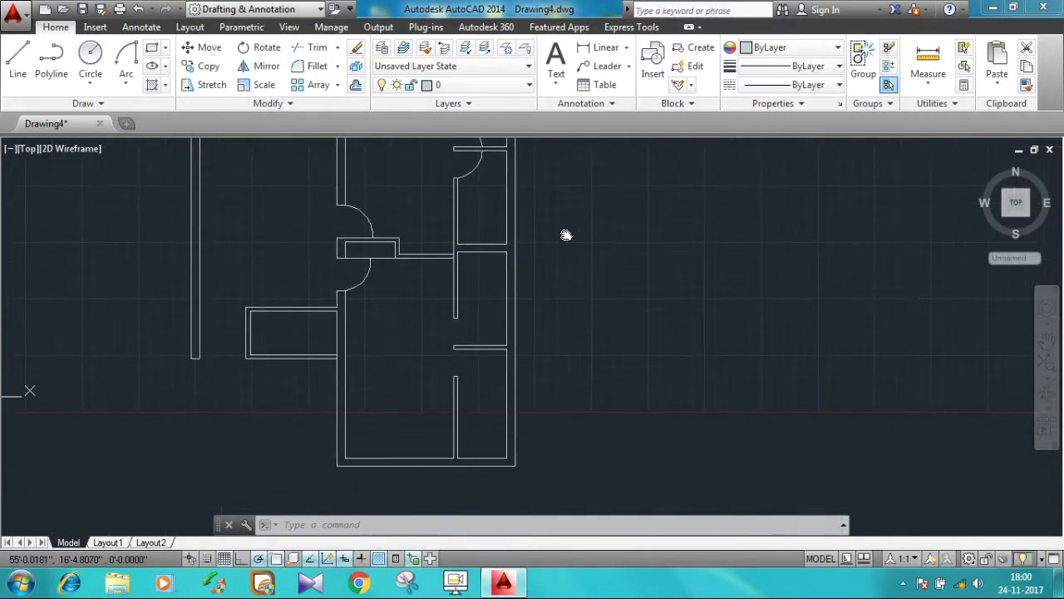
# Add two more door swing arcs at the right-hand doorways.
pyautogui.click(123, 57)
pyautogui.click(482, 344)
pyautogui.click(455, 316)
pyautogui.click(424, 275)
pyautogui.click(125, 65)
pyautogui.scroll(2, 449, 370)
pyautogui.click(439, 370)
pyautogui.click(509, 301)
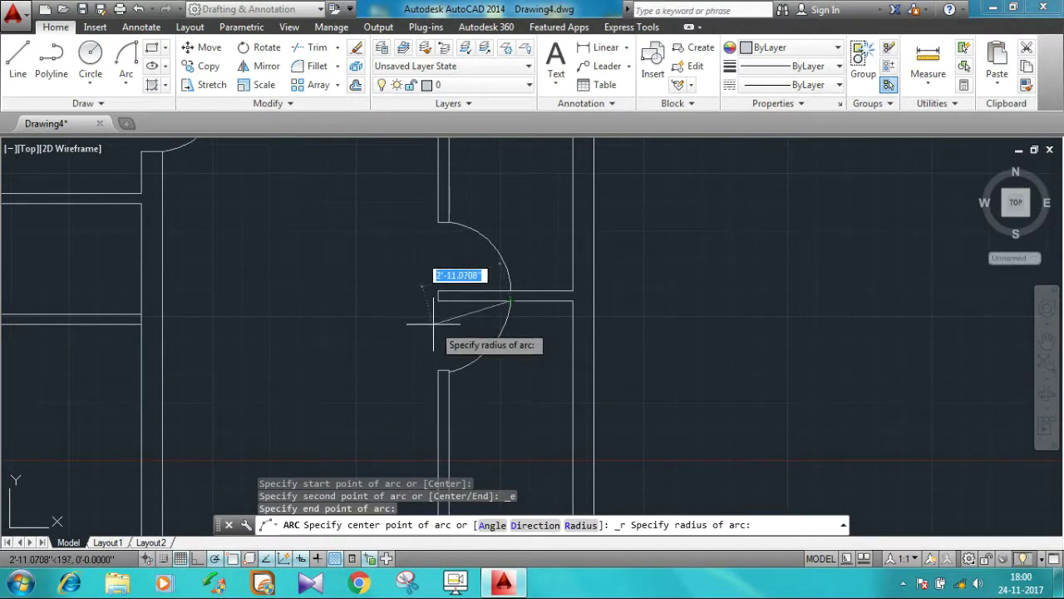
pyautogui.click(432, 325)
pyautogui.scroll(-3, 720, 321)
pyautogui.moveTo(660, 340)
pyautogui.mouseDown(button='middle')
pyautogui.moveTo(636, 391)
pyautogui.moveTo(634, 193)
pyautogui.mouseUp(button='middle')
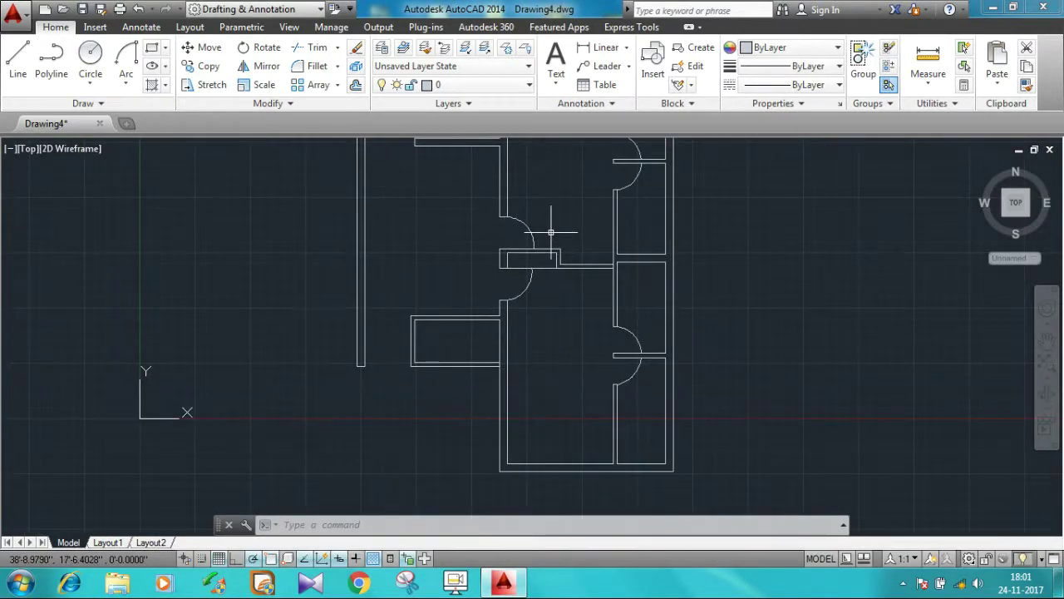
# Draw the door swing arc opening into the lower-left room.
pyautogui.click(18, 58)
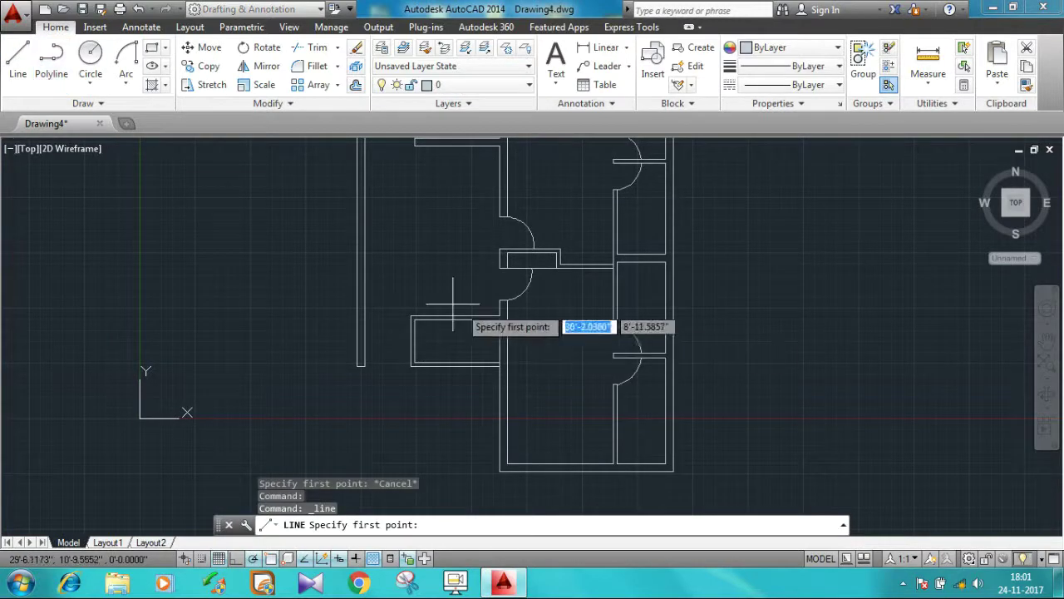
pyautogui.click(410, 316)
pyautogui.press('Escape')
pyautogui.click(126, 62)
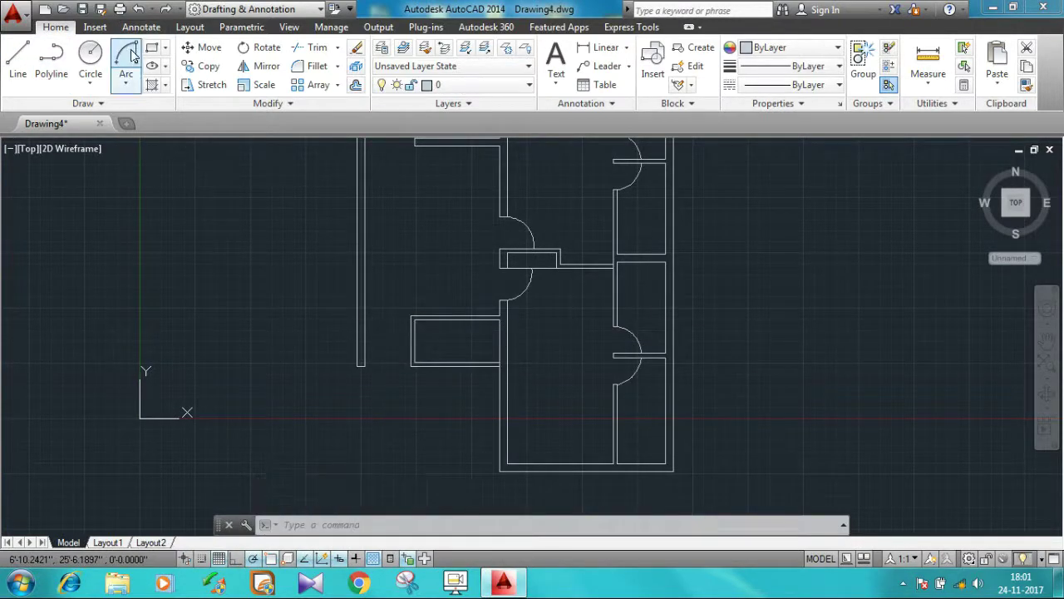
pyautogui.click(411, 317)
pyautogui.click(365, 279)
pyautogui.moveTo(777, 191)
pyautogui.mouseDown(button='middle')
pyautogui.moveTo(701, 292)
pyautogui.moveTo(601, 361)
pyautogui.moveTo(560, 266)
pyautogui.moveTo(566, 285)
pyautogui.mouseUp(button='middle')
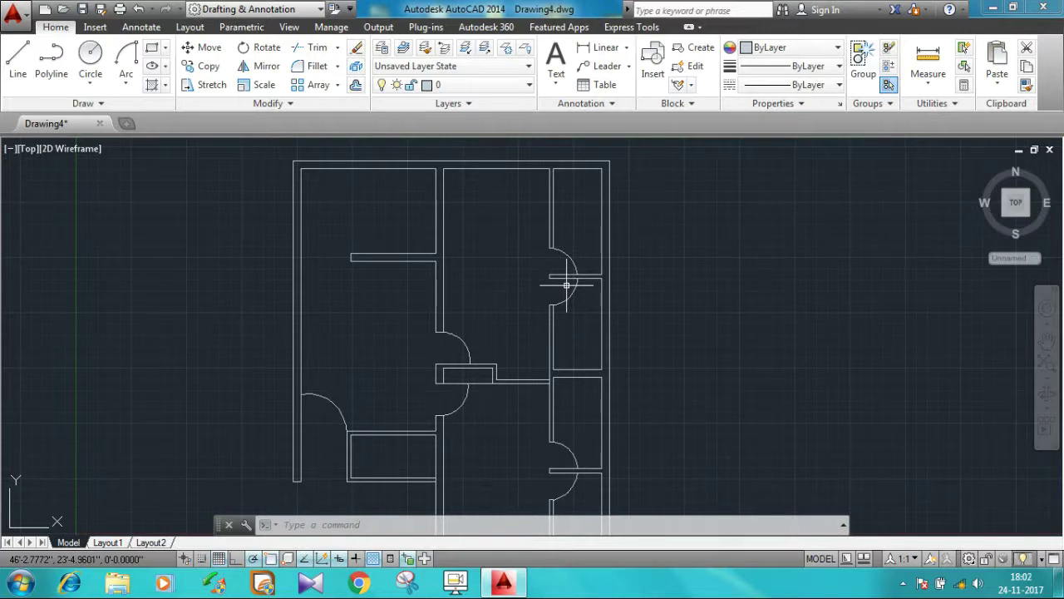
pyautogui.moveTo(566, 285); pyautogui.dragTo(408, 285, button='middle')
pyautogui.moveTo(807, 325); pyautogui.dragTo(666, 325, button='middle')
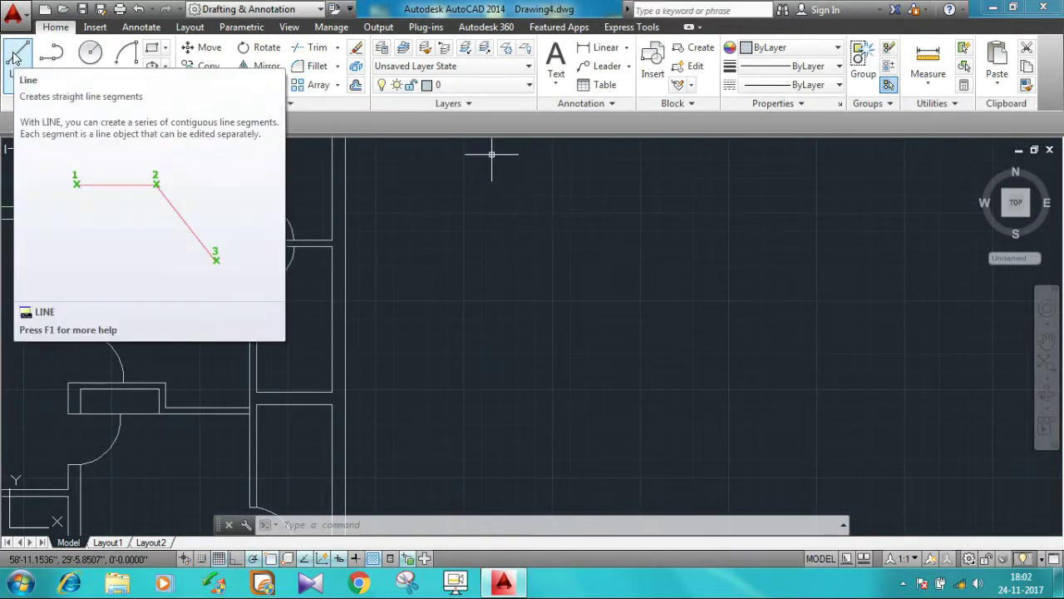
# Draw a first 4' rectangle in empty space beside the plan.
pyautogui.click(152, 47)
pyautogui.click(584, 230)
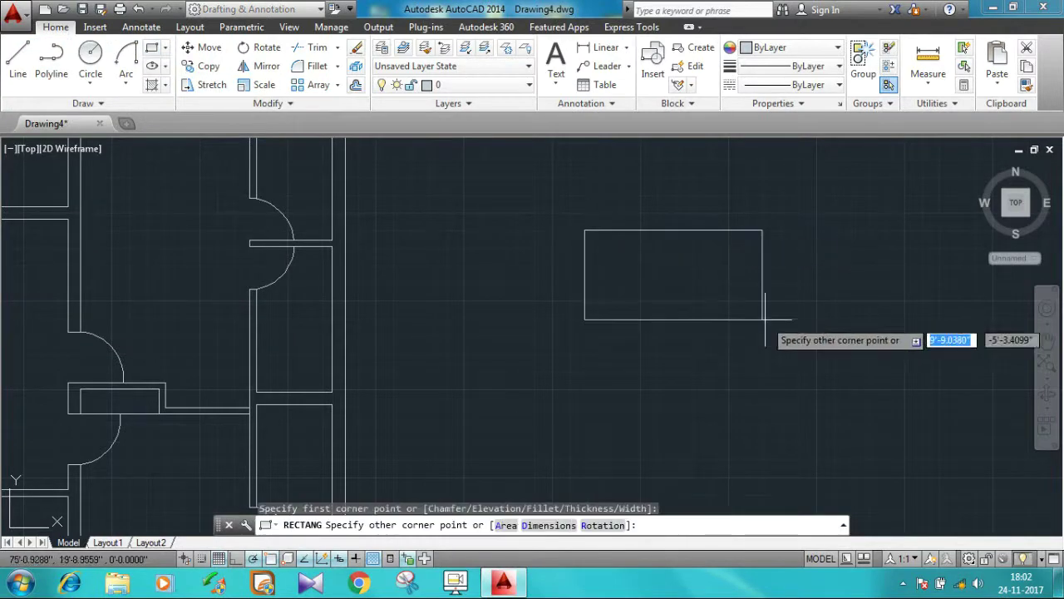
pyautogui.press('Tab')
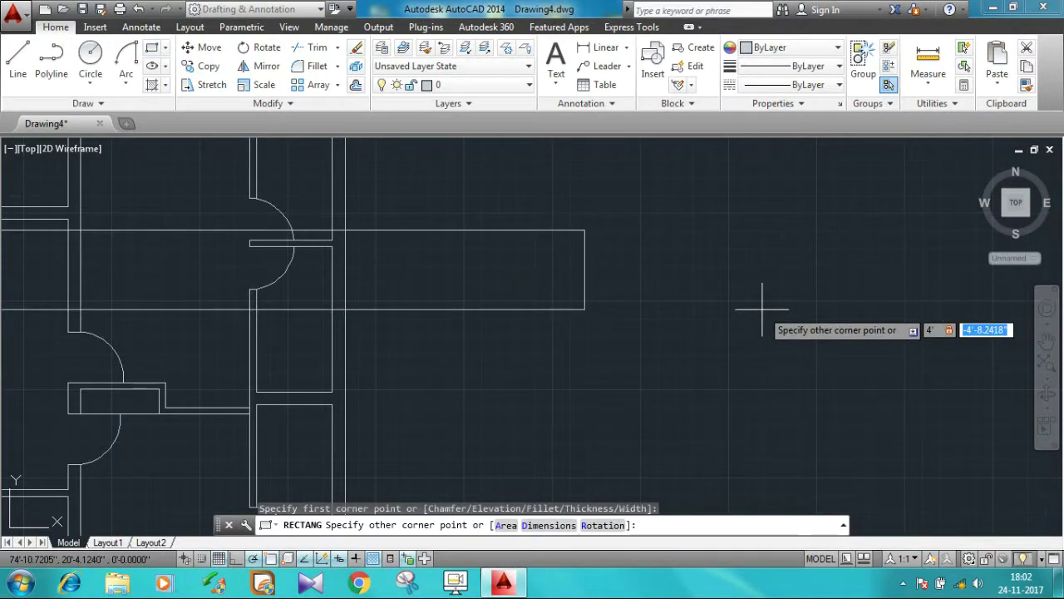
pyautogui.write("4'")
pyautogui.press('Return')
pyautogui.scroll(-1, 725, 240)
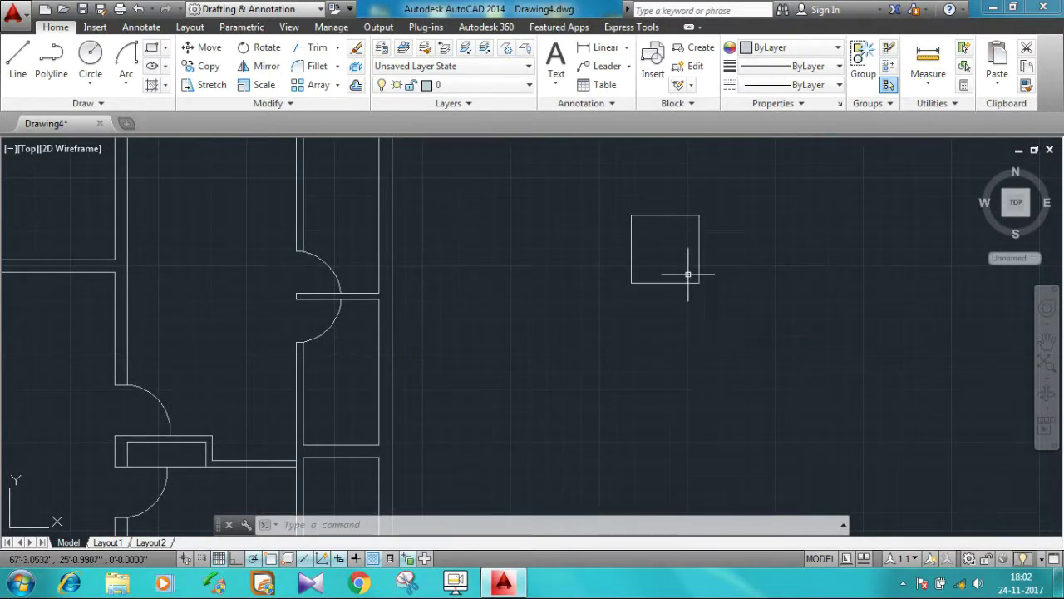
pyautogui.write('l')
pyautogui.press('Return')
pyautogui.click(530, 226)
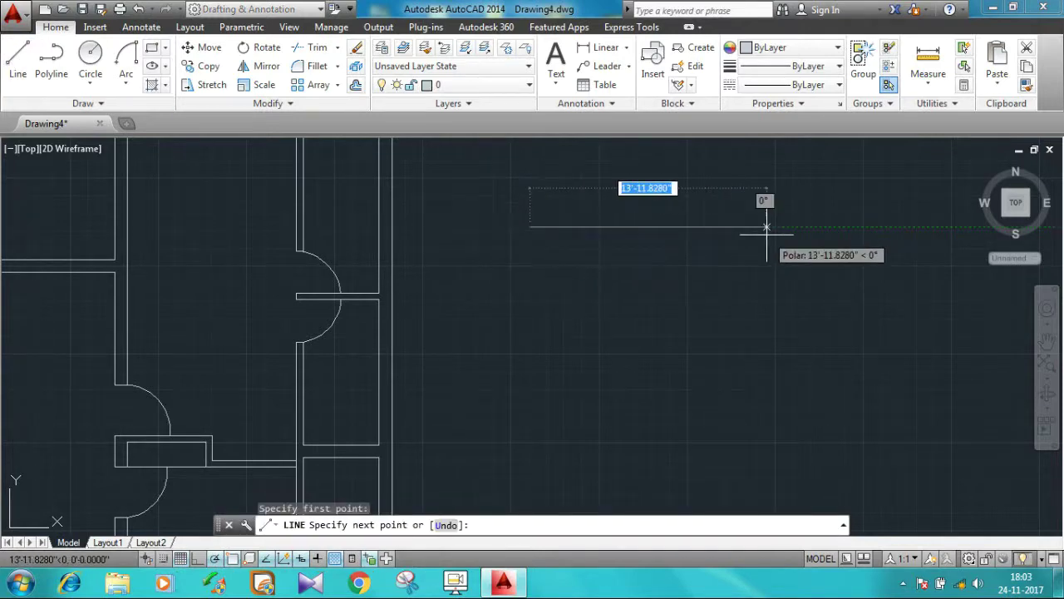
pyautogui.press('Escape')
# Draw a @4',4' square and a centre line across its side midpoints.
pyautogui.click(151, 47)
pyautogui.click(532, 194)
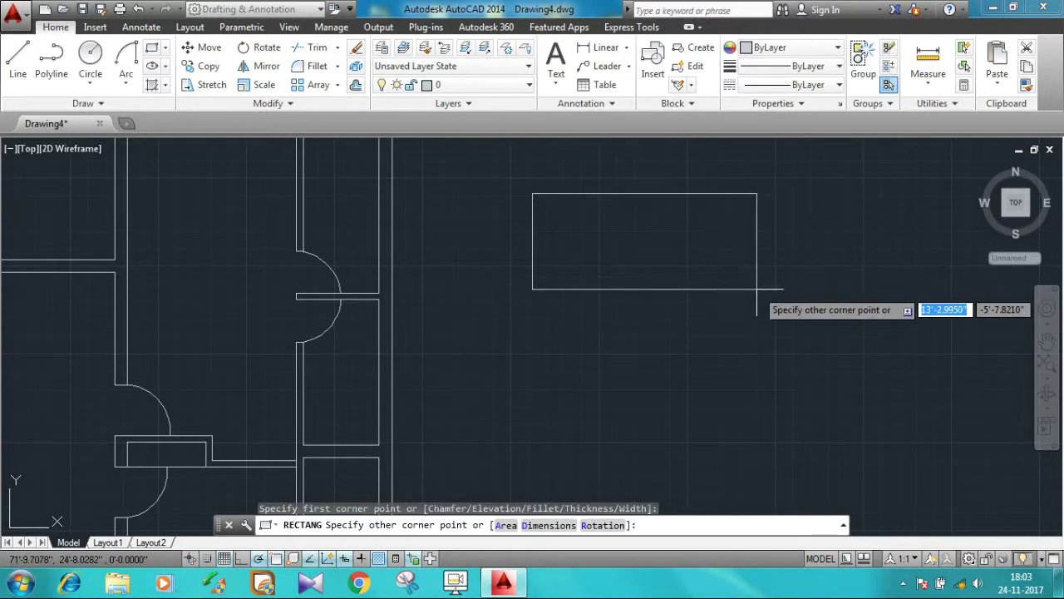
pyautogui.write("@4',4'")
pyautogui.press('Return')
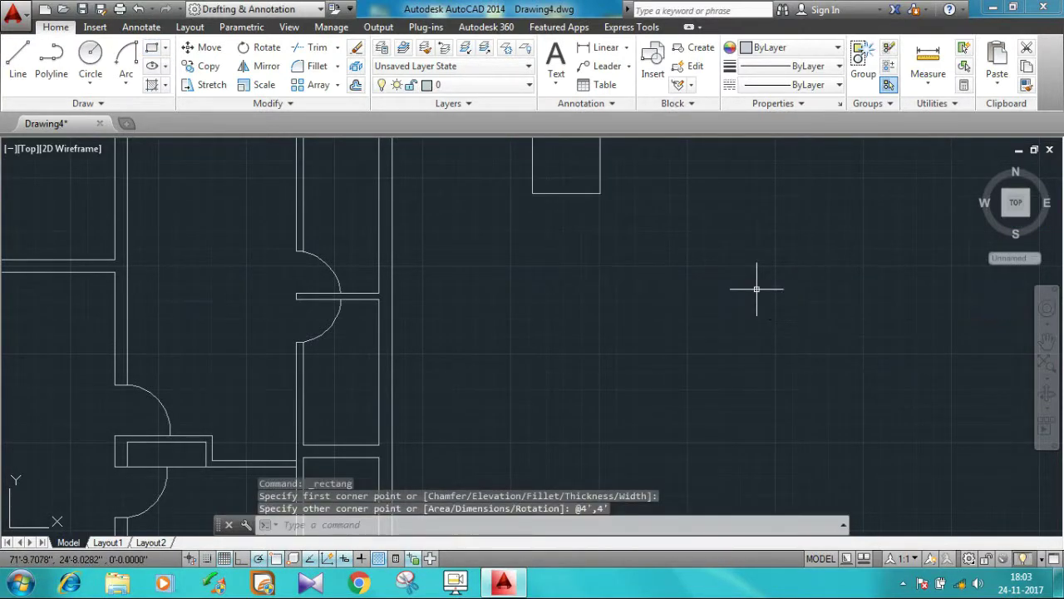
pyautogui.moveTo(756, 280); pyautogui.dragTo(790, 365, button='middle')
pyautogui.write('l')
pyautogui.press('Return')
pyautogui.click(566, 244)
pyautogui.click(635, 243)
pyautogui.press('Escape')
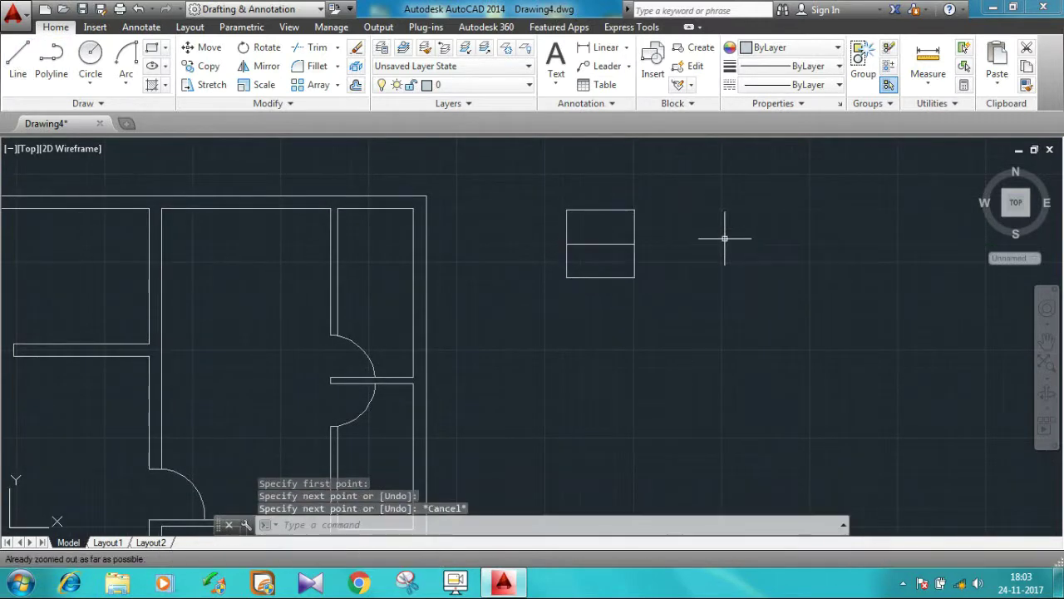
# Copy the split square onto the top wall by its top midpoint, then select the leftover original.
pyautogui.moveTo(724, 233); pyautogui.dragTo(810, 208, button='middle')
pyautogui.click(202, 66)
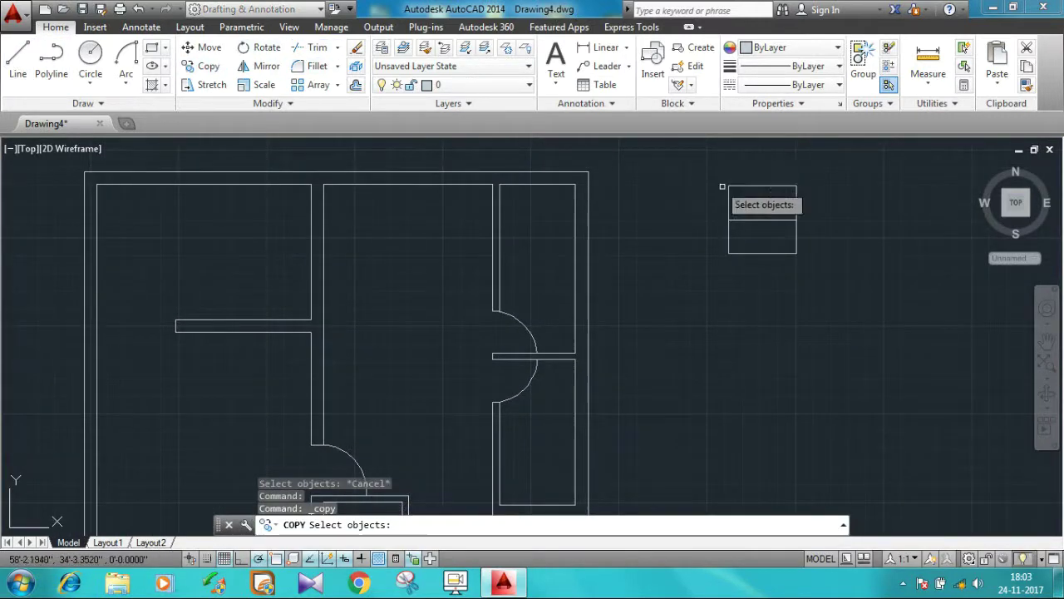
pyautogui.click(760, 220)
pyautogui.press('Return')
pyautogui.click(763, 185)
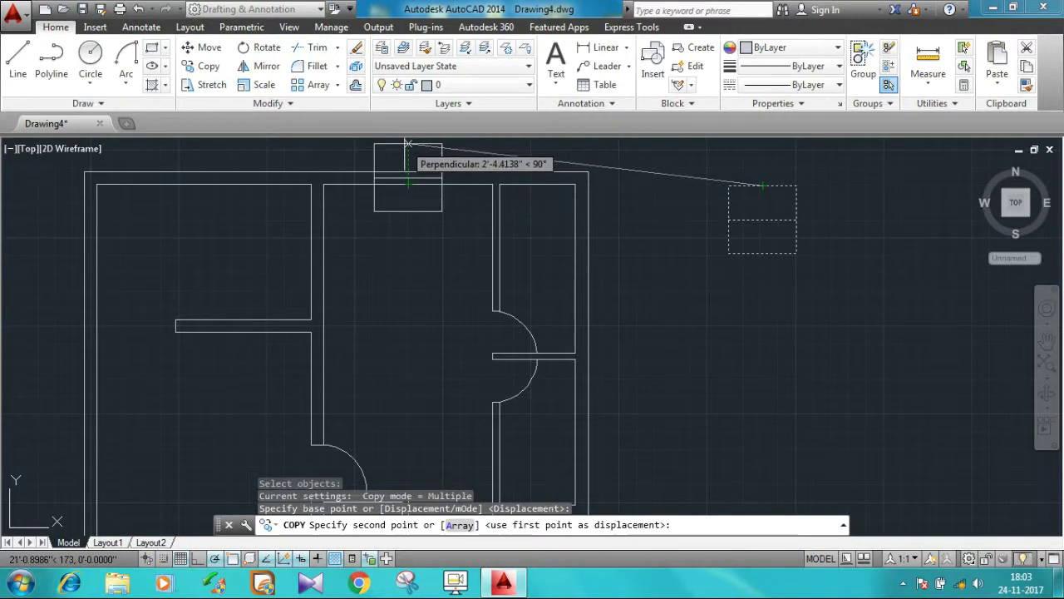
pyautogui.click(407, 144)
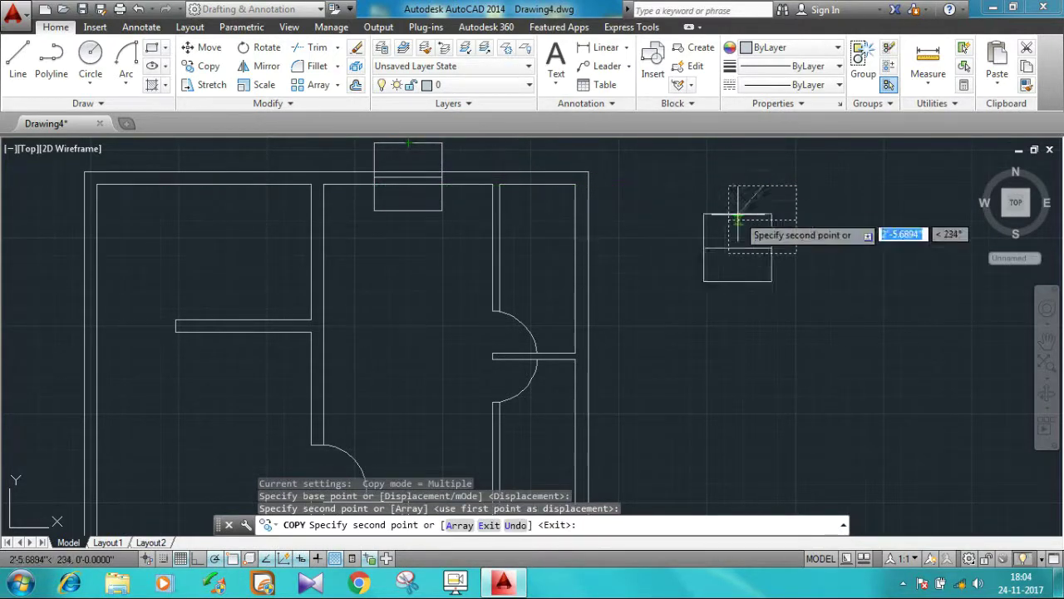
pyautogui.press('Escape')
pyautogui.scroll(-4, 636, 250)
pyautogui.scroll(1, 672, 204)
pyautogui.click(684, 223)
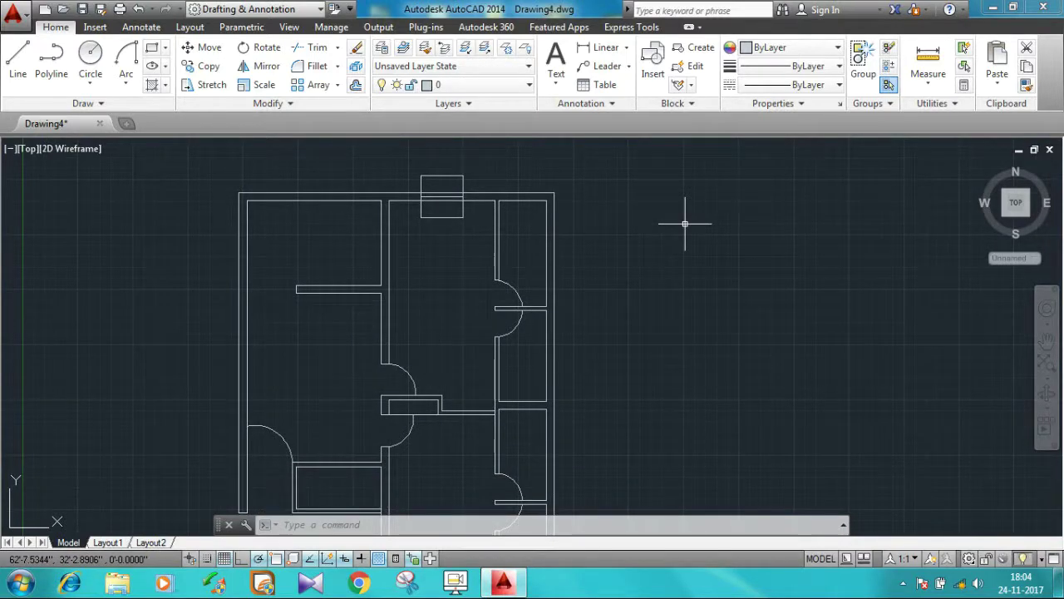
# Draw a 3' square window with a centre line beside the plan.
pyautogui.click(152, 52)
pyautogui.click(647, 208)
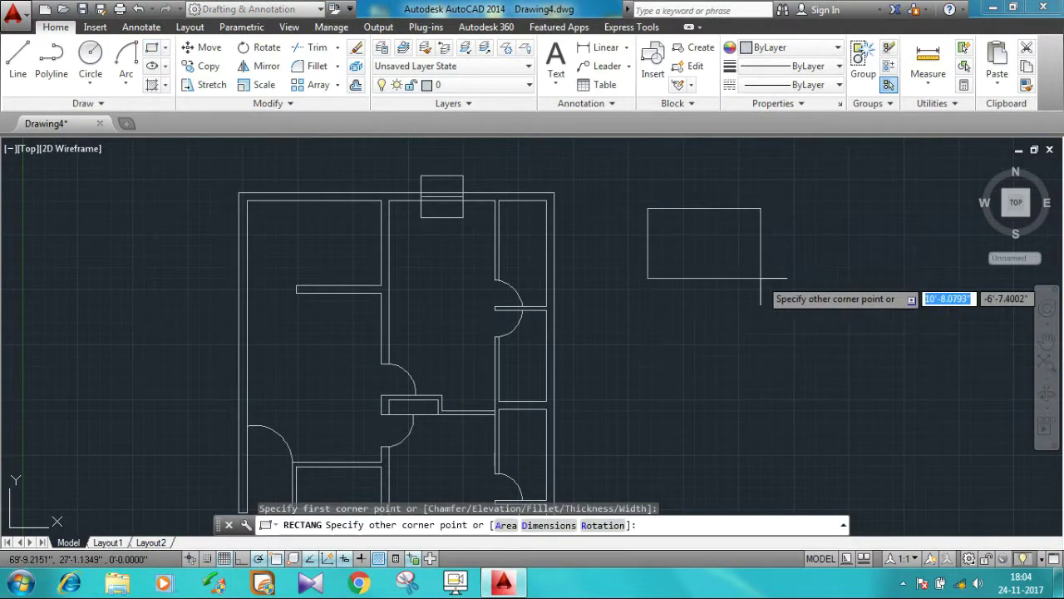
pyautogui.press('Tab')
pyautogui.write("3'")
pyautogui.press('Return')
pyautogui.write('l')
pyautogui.press('Return')
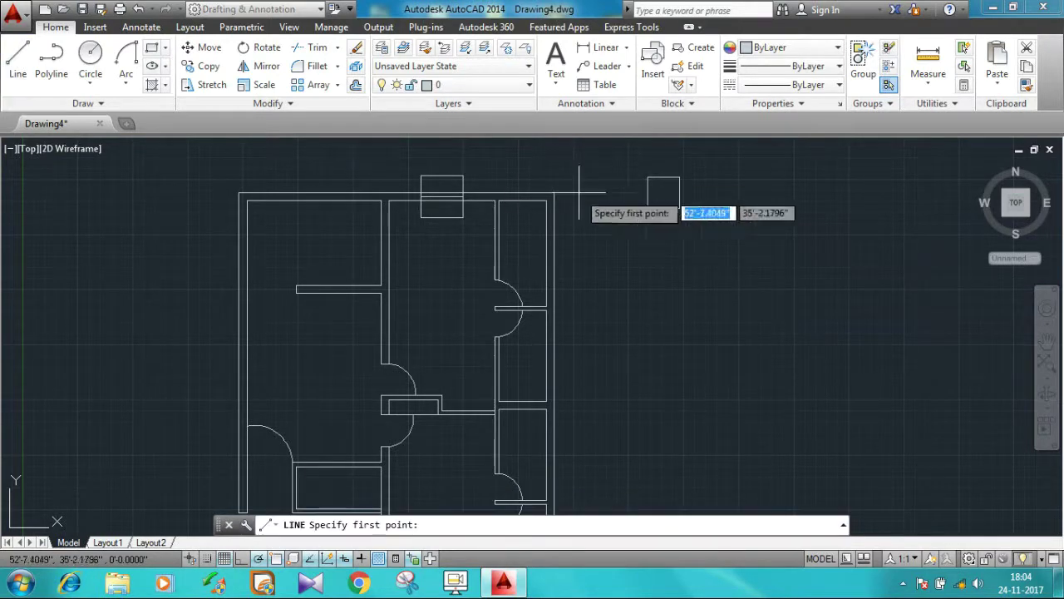
pyautogui.click(663, 178)
pyautogui.press('Escape')
# Copy the square window onto the left wall, undoing one misplaced copy.
pyautogui.write('co')
pyautogui.press('Return')
pyautogui.click(631, 163)
pyautogui.click(720, 245)
pyautogui.press('Return')
pyautogui.click(649, 194)
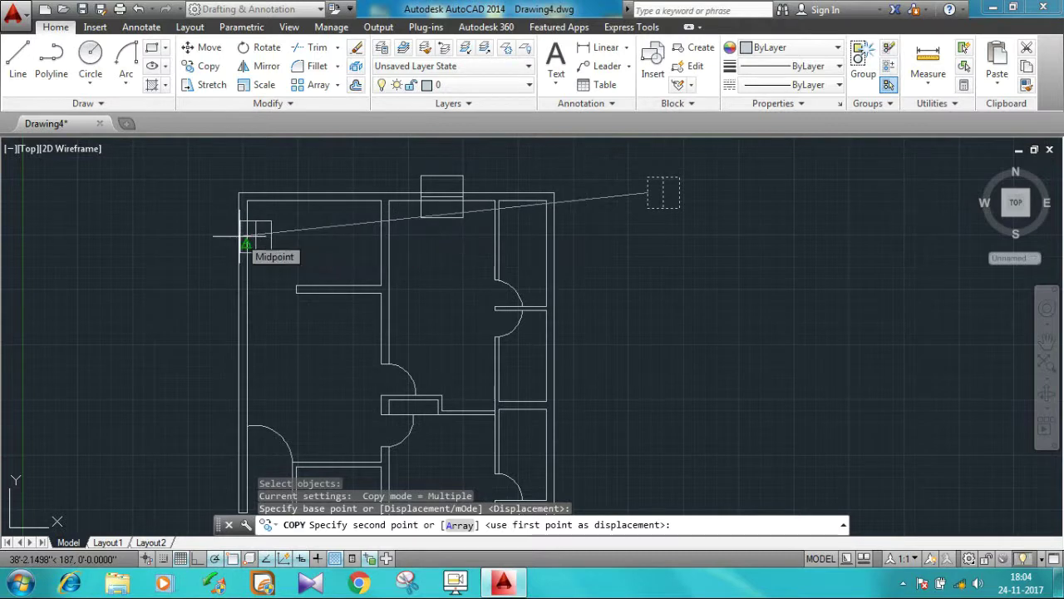
pyautogui.scroll(5, 256, 229)
pyautogui.click(345, 237)
pyautogui.scroll(-5, 333, 232)
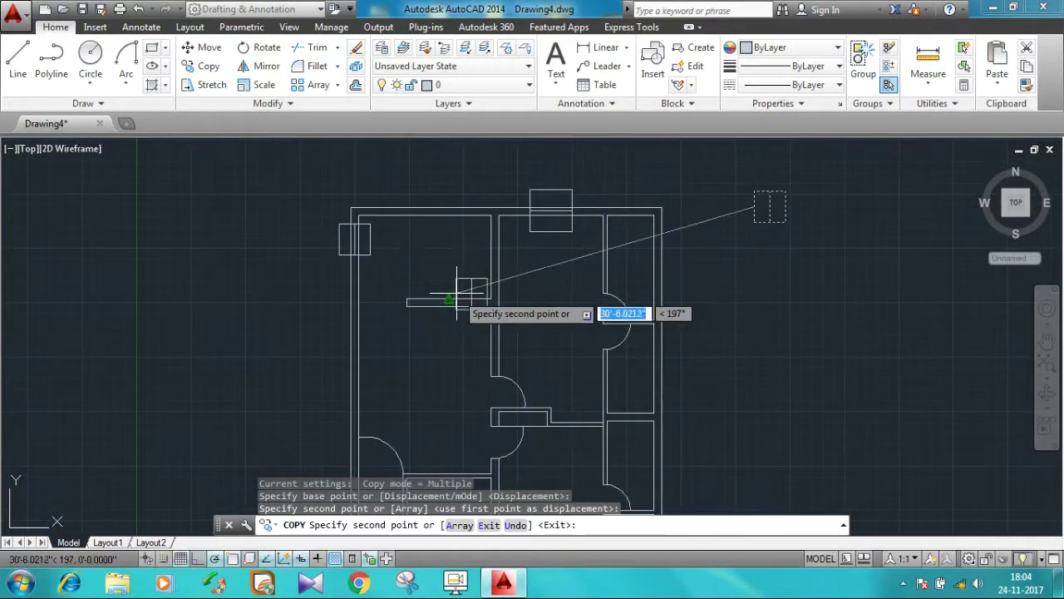
pyautogui.click(516, 525)
pyautogui.moveTo(358, 250); pyautogui.dragTo(245, 234, button='middle')
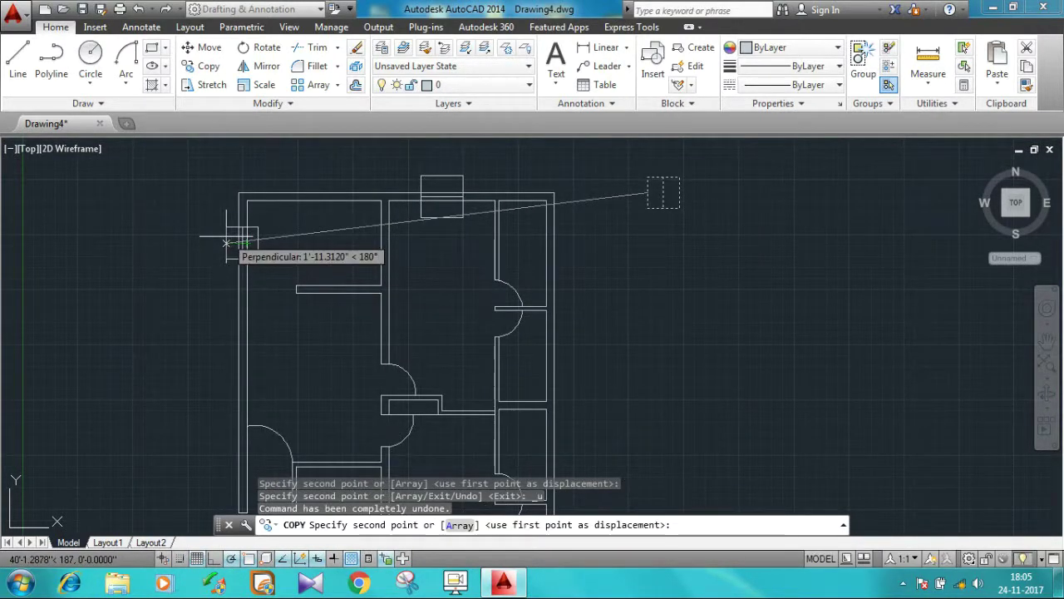
pyautogui.click(227, 243)
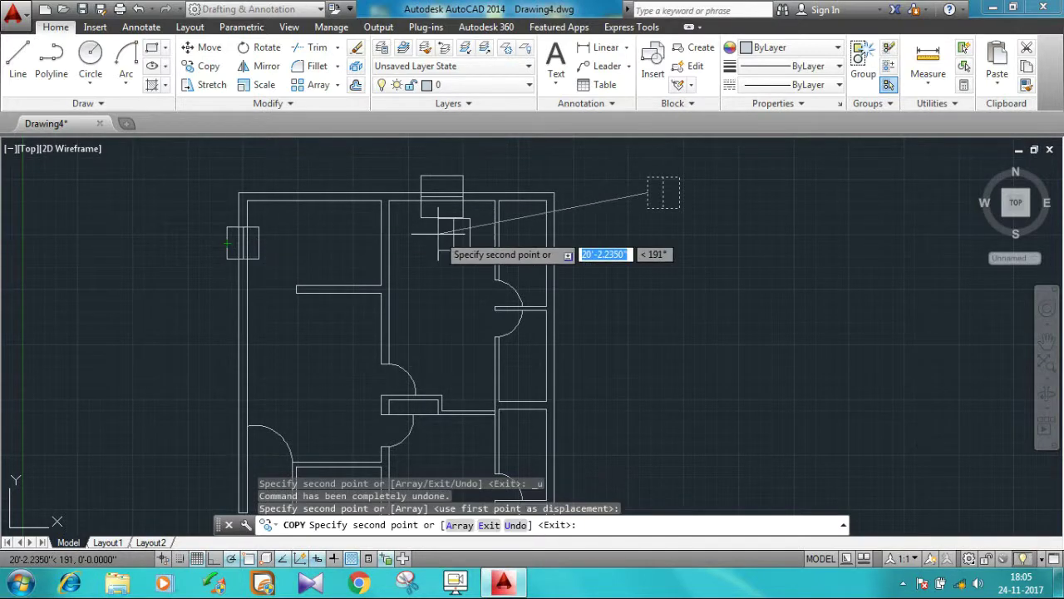
pyautogui.press('Escape')
# Erase the leftover original square window.
pyautogui.click(648, 193)
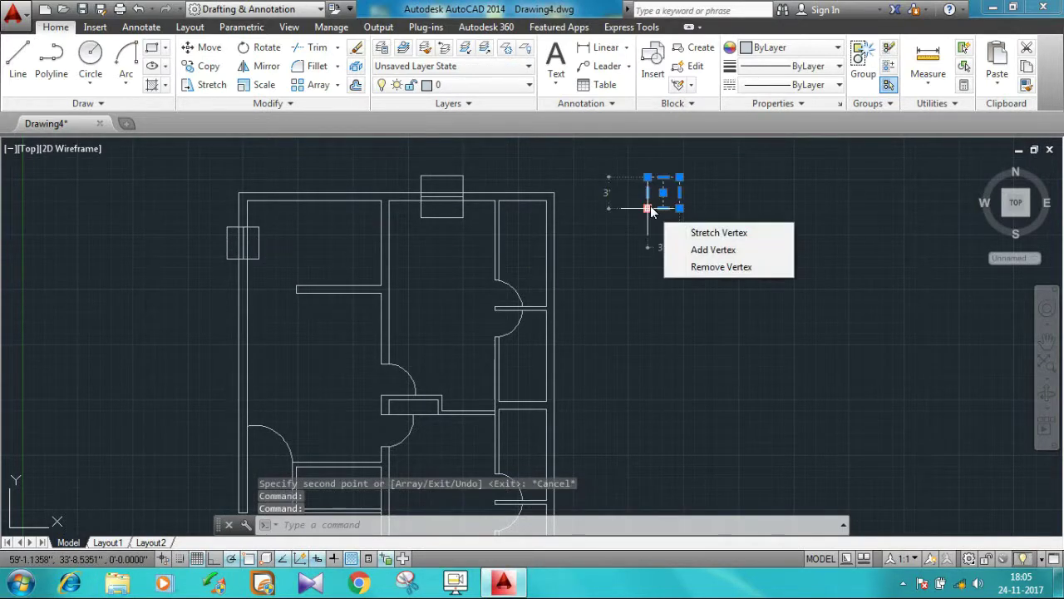
pyautogui.click(632, 141)
pyautogui.click(744, 244)
pyautogui.press('Delete')
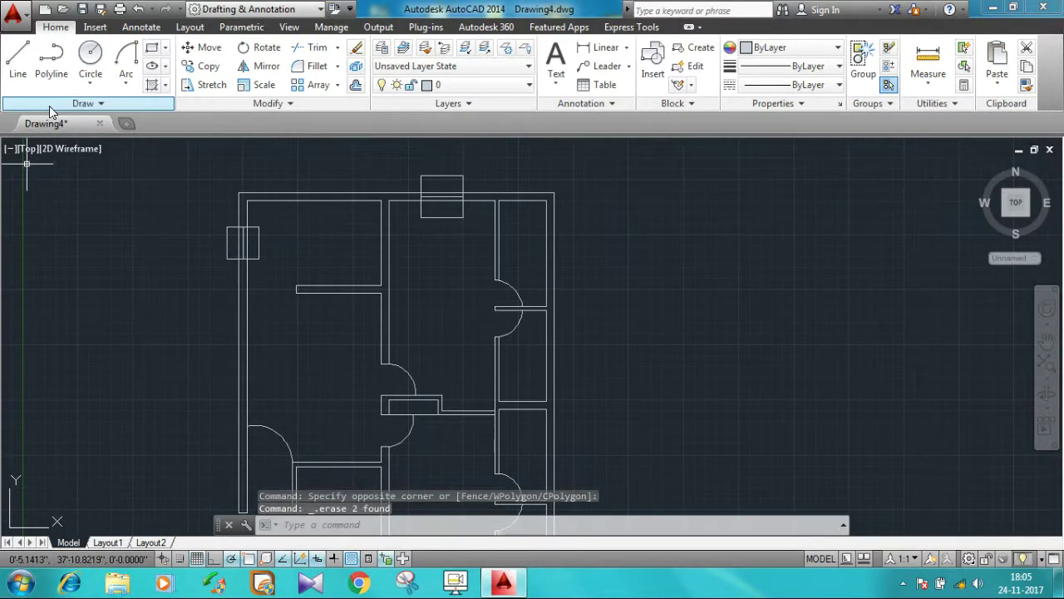
# Draw a 2' by 5 narrow rectangle with a centre line.
pyautogui.click(163, 49)
pyautogui.click(664, 188)
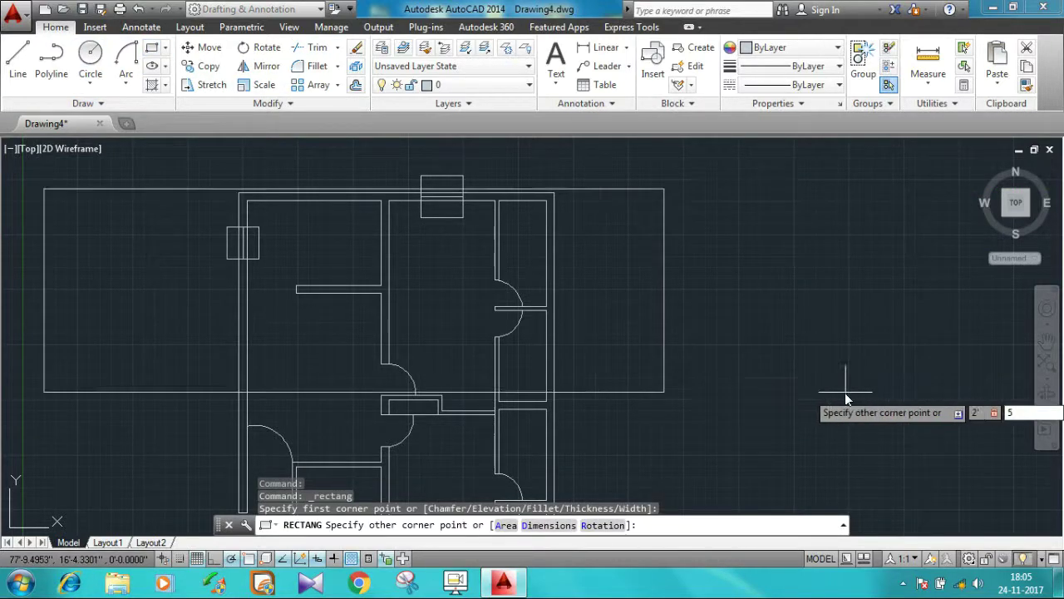
pyautogui.press('Return')
pyautogui.click(17, 63)
pyautogui.click(682, 240)
pyautogui.press('Return')
# Copy the narrow window onto the left wall.
pyautogui.press('Escape')
pyautogui.click(208, 65)
pyautogui.click(636, 178)
pyautogui.click(698, 246)
pyautogui.press('Return')
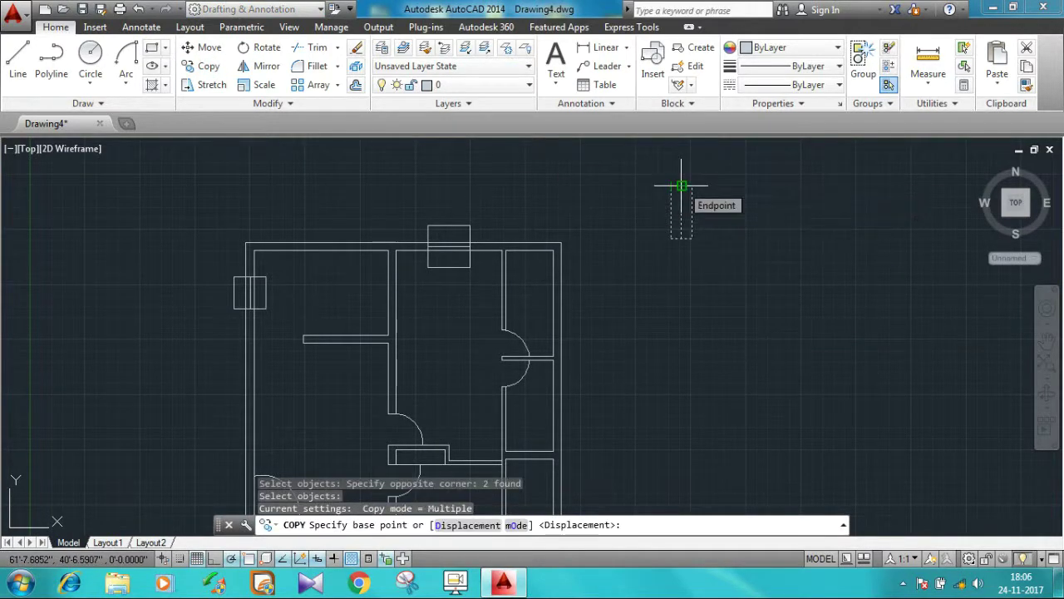
pyautogui.click(681, 186)
pyautogui.scroll(3, 261, 308)
pyautogui.scroll(2, 285, 333)
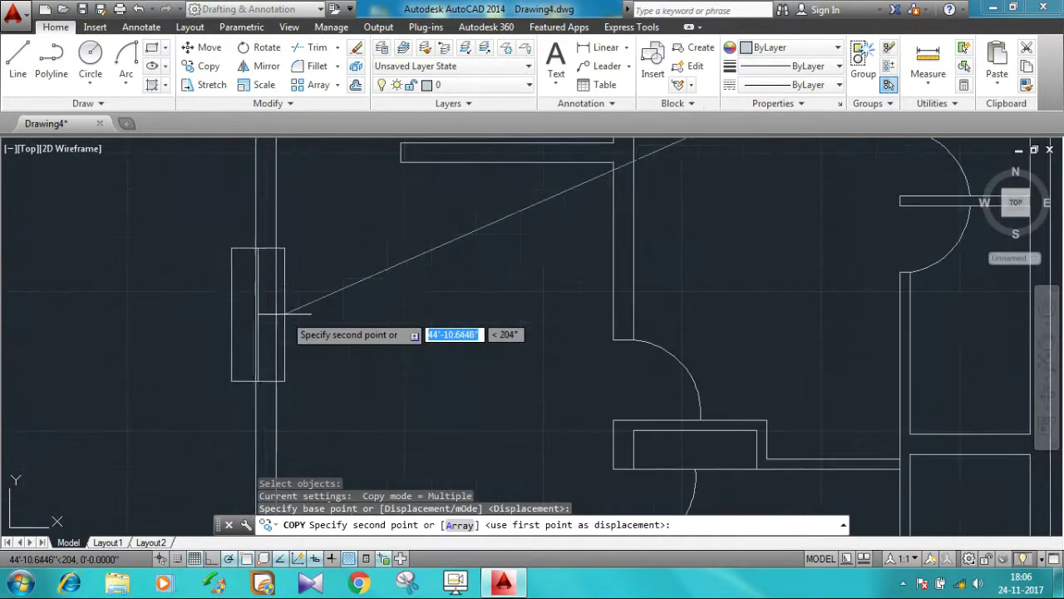
pyautogui.scroll(-3, 291, 328)
pyautogui.scroll(3, 291, 329)
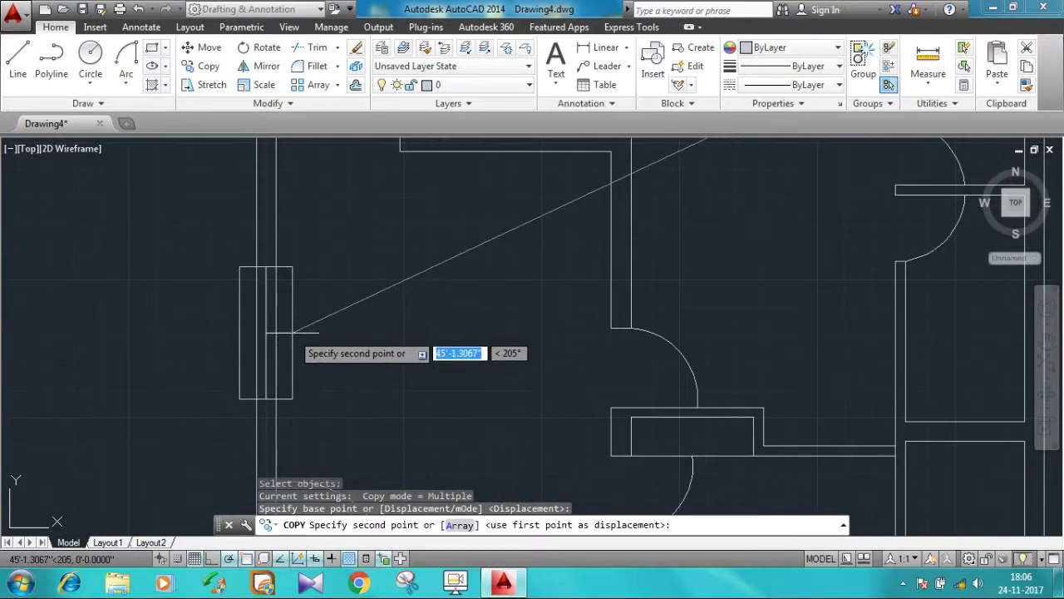
pyautogui.click(292, 331)
pyautogui.press('Escape')
# Erase the leftover original narrow rectangle.
pyautogui.scroll(-3, 590, 341)
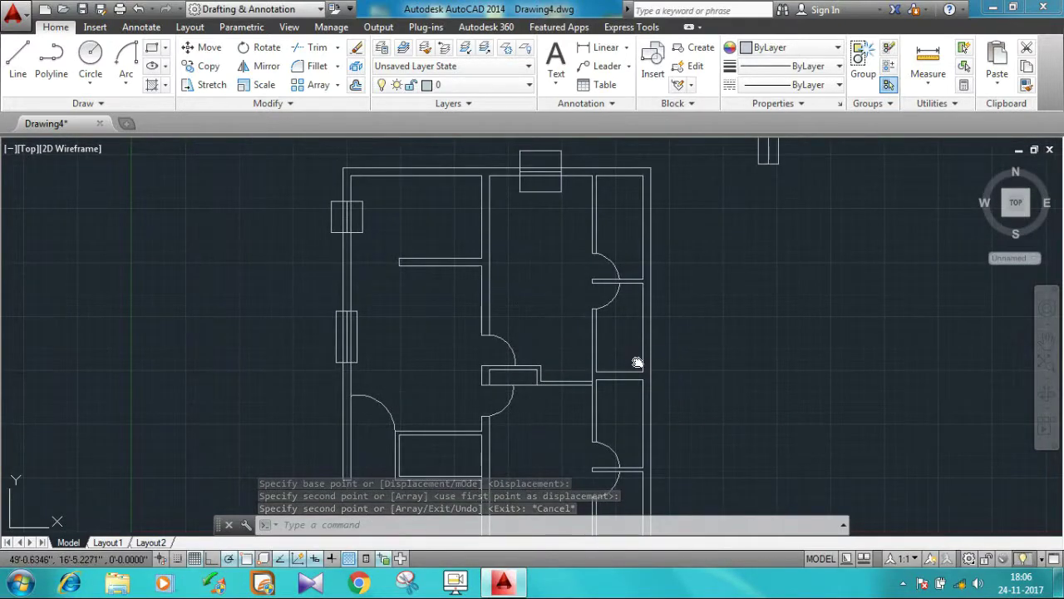
pyautogui.scroll(2, 655, 272)
pyautogui.scroll(-2, 655, 272)
pyautogui.moveTo(682, 202); pyautogui.dragTo(725, 284)
pyautogui.press('Delete')
pyautogui.scroll(2, 612, 404)
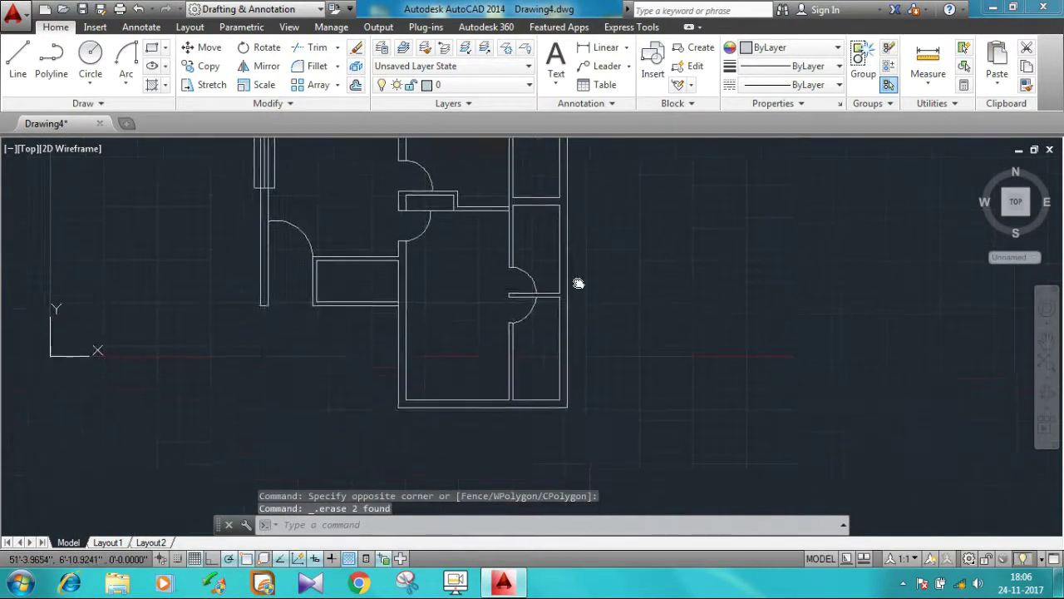
pyautogui.moveTo(580, 364); pyautogui.dragTo(580, 363, button='middle')
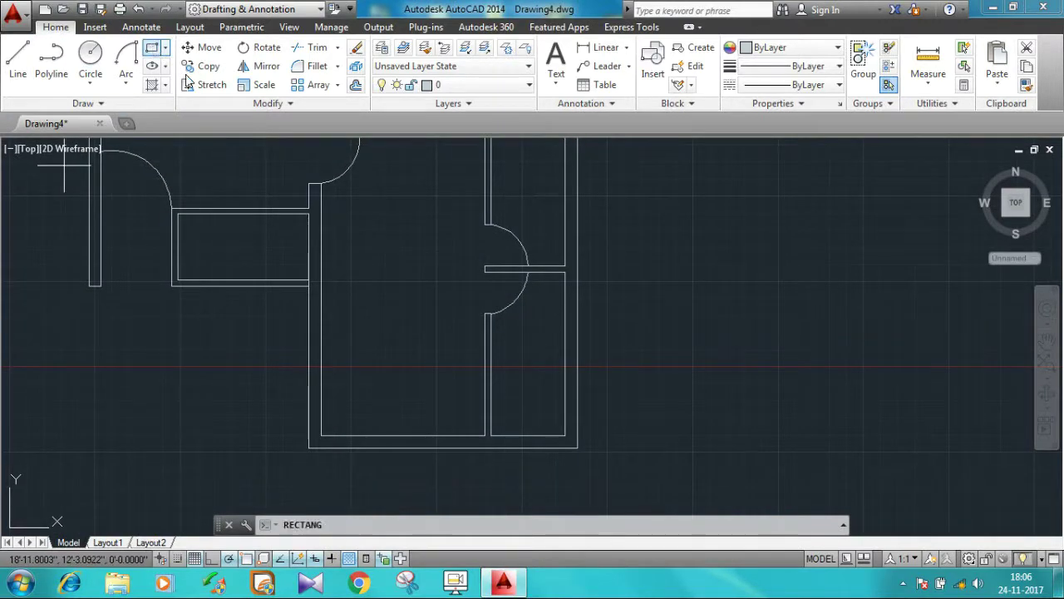
# Draw a 3' by 2' window rectangle with a centre line.
pyautogui.click(152, 49)
pyautogui.click(699, 319)
pyautogui.write("3'")
pyautogui.press('Tab')
pyautogui.write("2'")
pyautogui.press('Return')
pyautogui.write('l')
pyautogui.press('Return')
pyautogui.click(699, 303)
pyautogui.press('Escape')
# Copy the 3' by 2' window onto the walls, placing two copies.
pyautogui.write('co')
pyautogui.press('Return')
pyautogui.click(667, 259)
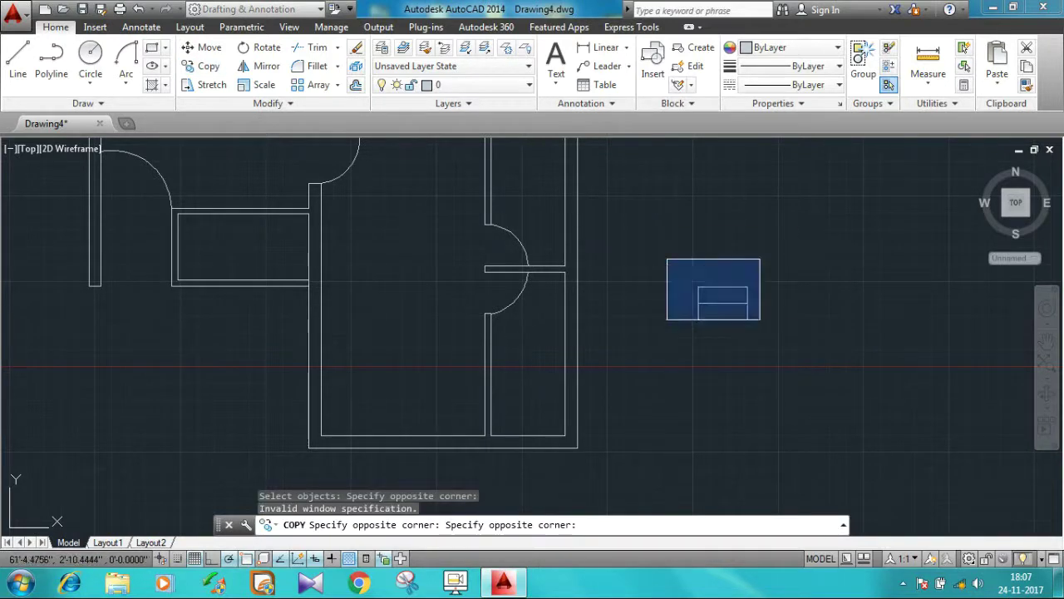
pyautogui.click(760, 320)
pyautogui.press('Return')
pyautogui.click(723, 289)
pyautogui.scroll(5, 274, 225)
pyautogui.scroll(1, 246, 228)
pyautogui.click(240, 231)
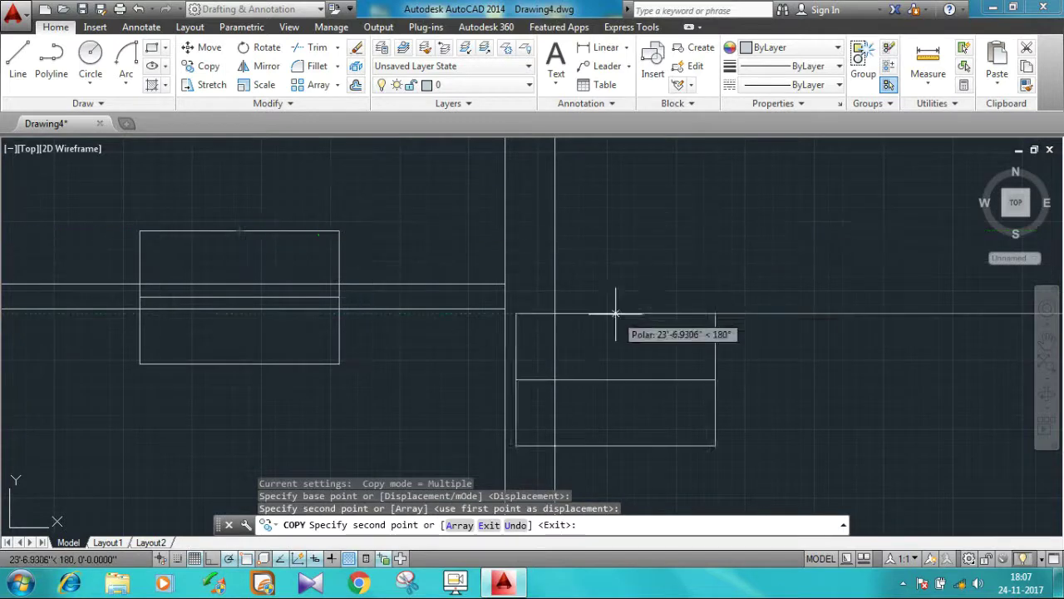
pyautogui.scroll(-5, 724, 370)
pyautogui.scroll(5, 499, 341)
pyautogui.moveTo(274, 267); pyautogui.dragTo(427, 369, button='middle')
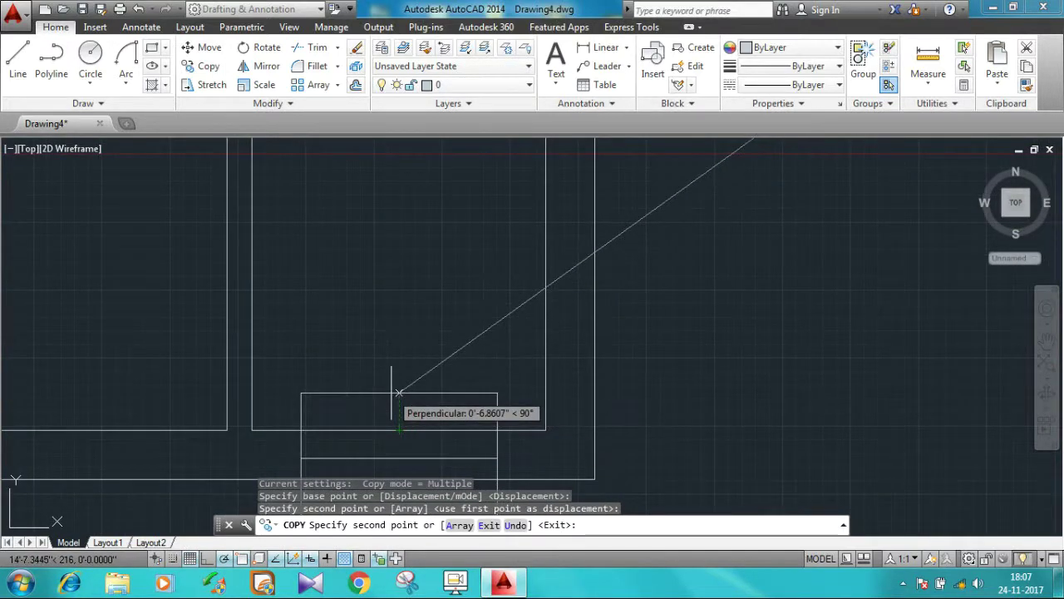
pyautogui.click(391, 407)
# Place one more window copy on the top wall and shift the plan up-left.
pyautogui.scroll(-3, 391, 407)
pyautogui.scroll(2, 779, 293)
pyautogui.moveTo(778, 293); pyautogui.dragTo(746, 209, button='middle')
pyautogui.scroll(-3, 613, 363)
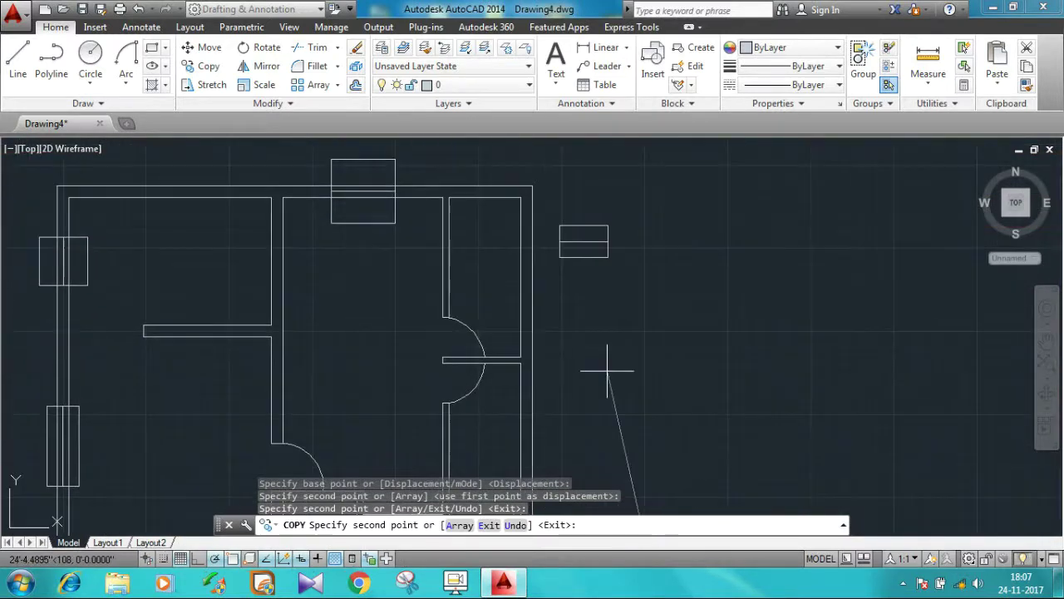
pyautogui.scroll(2, 487, 196)
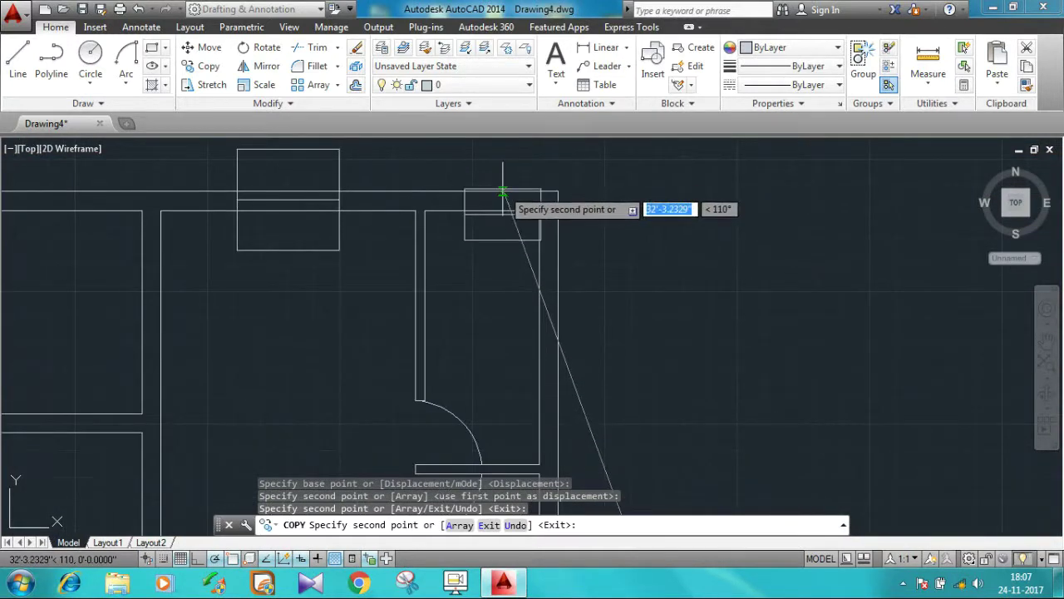
pyautogui.click(479, 176)
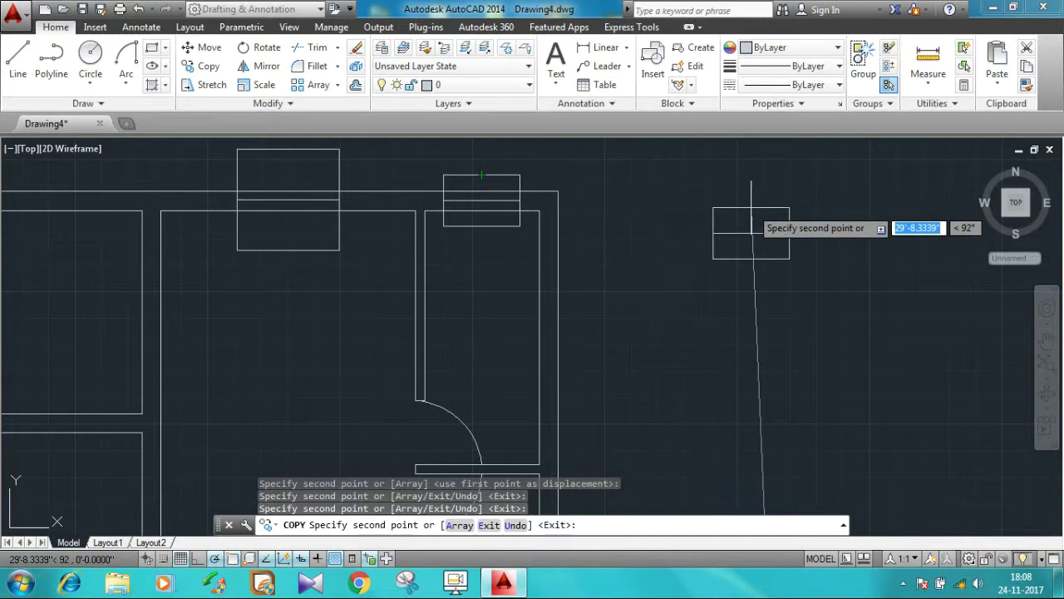
pyautogui.press('Escape')
pyautogui.scroll(-2, 782, 266)
pyautogui.scroll(1, 772, 359)
pyautogui.scroll(-1, 657, 304)
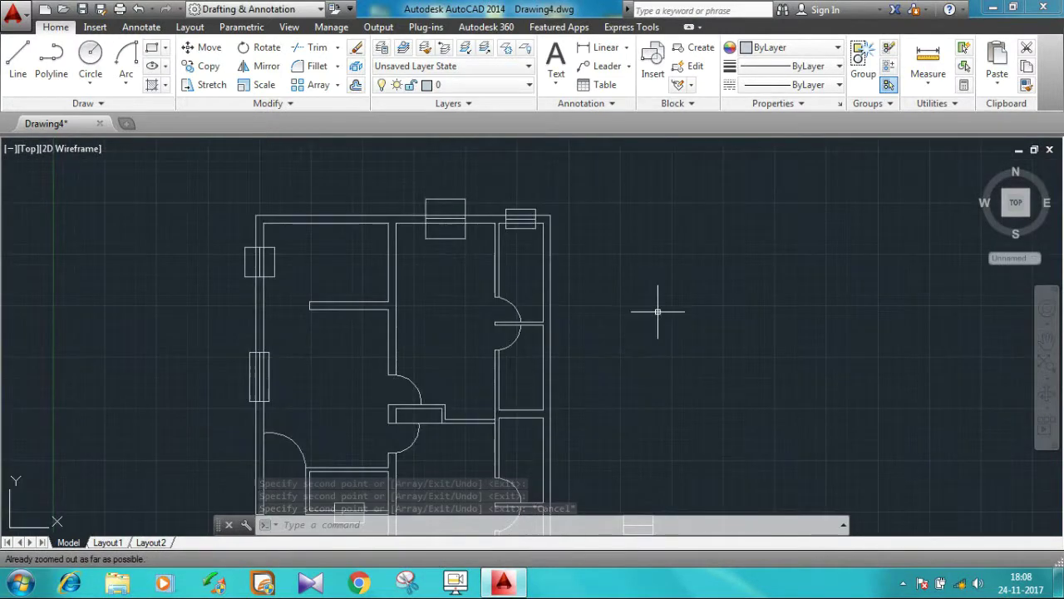
pyautogui.moveTo(652, 312); pyautogui.dragTo(621, 242, button='middle')
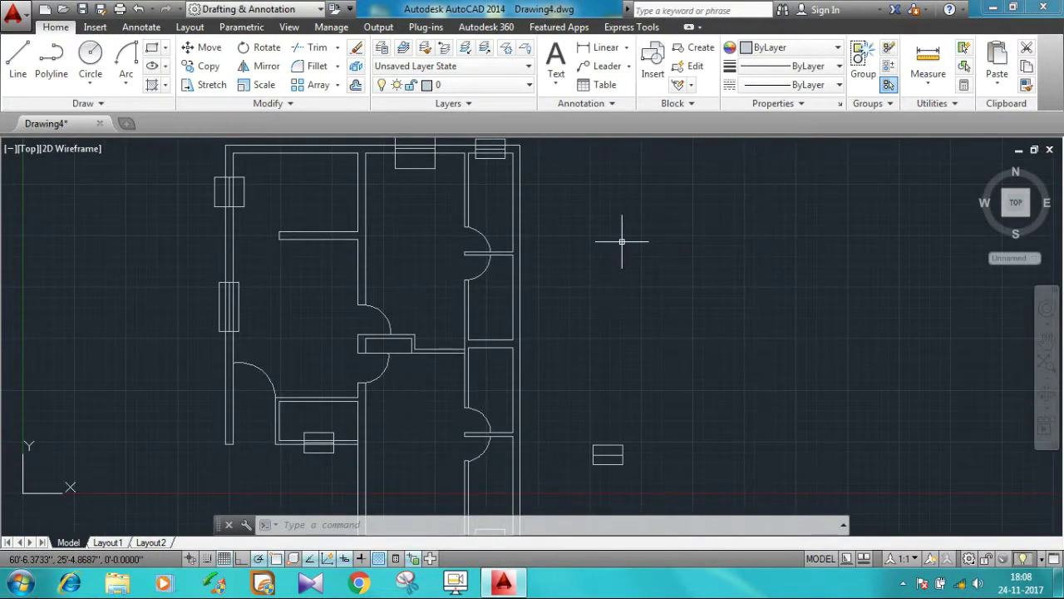
pyautogui.click(151, 48)
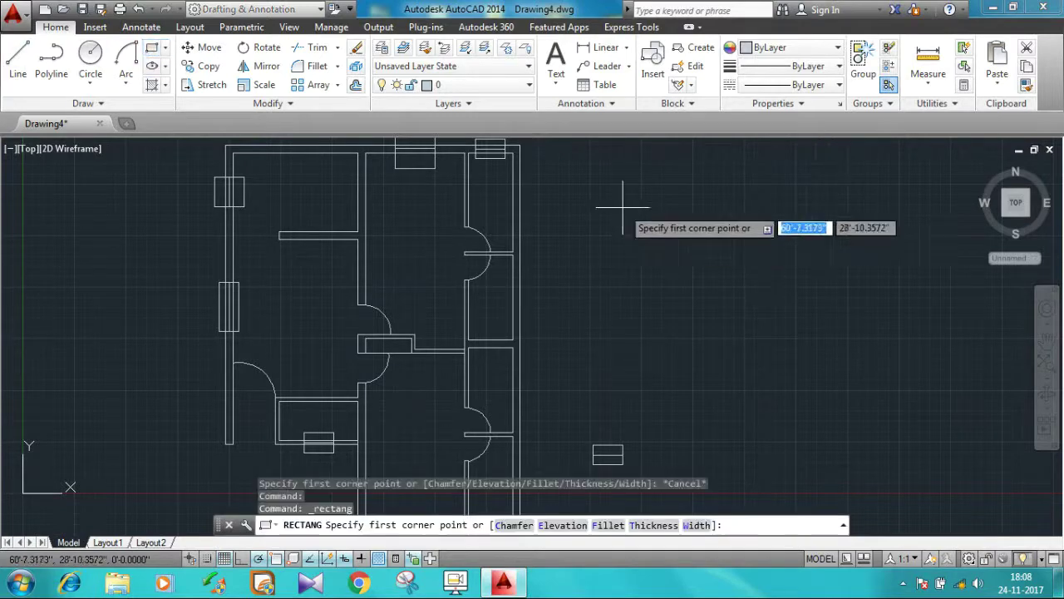
# Draw a 3' square right of the plan with a line through its middle.
pyautogui.click(692, 225)
pyautogui.press('Return')
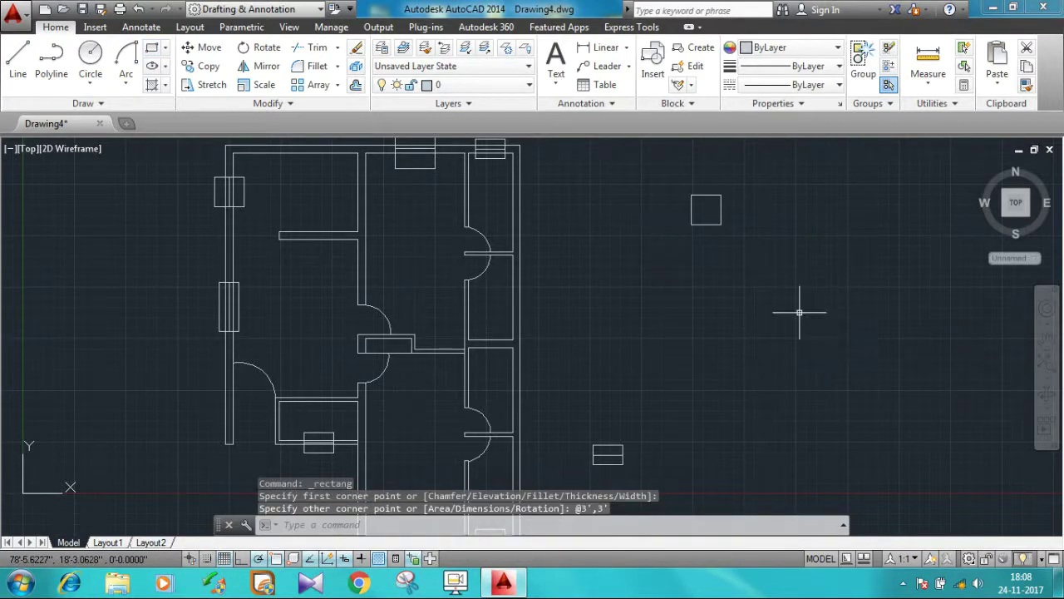
pyautogui.click(14, 64)
pyautogui.click(706, 195)
# Copy the square window twice onto the right wall.
pyautogui.click(706, 225)
pyautogui.click(209, 66)
pyautogui.moveTo(570, 190); pyautogui.dragTo(779, 297)
pyautogui.press('Return')
pyautogui.click(721, 209)
pyautogui.scroll(4, 582, 232)
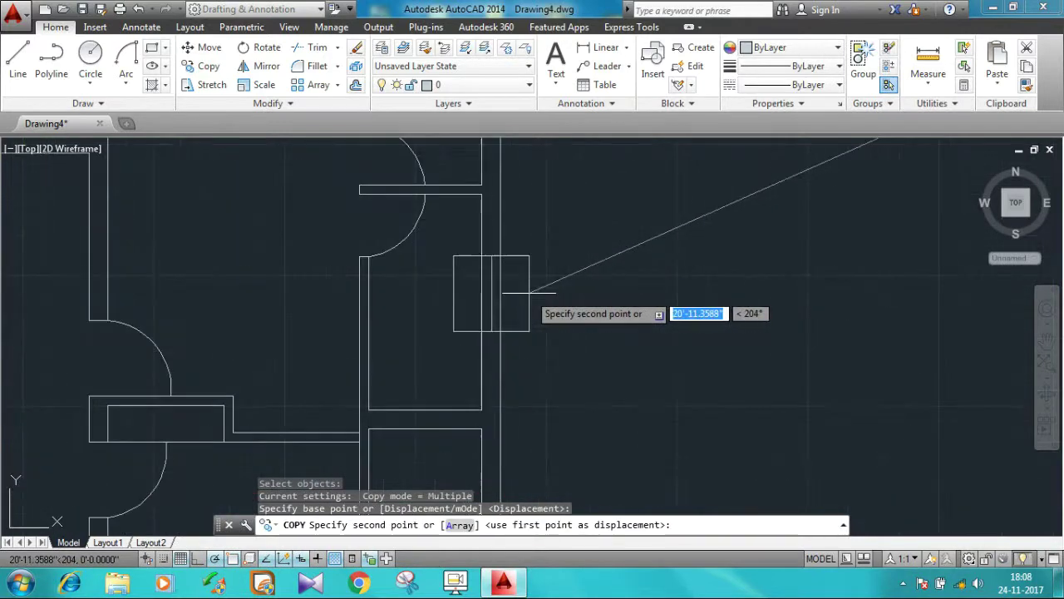
pyautogui.click(527, 301)
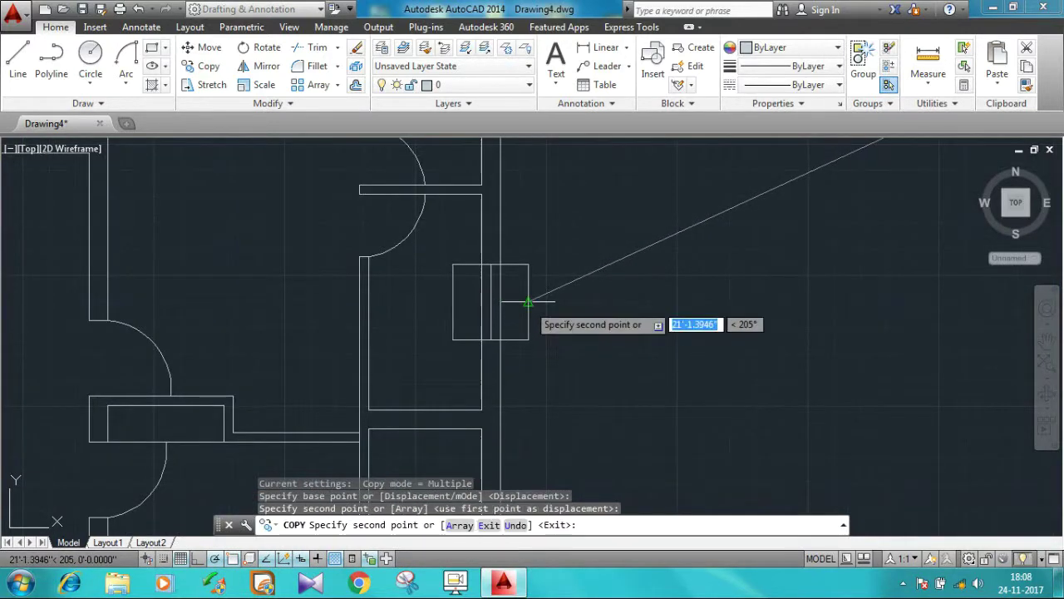
pyautogui.moveTo(647, 332); pyautogui.dragTo(687, 224, button='middle')
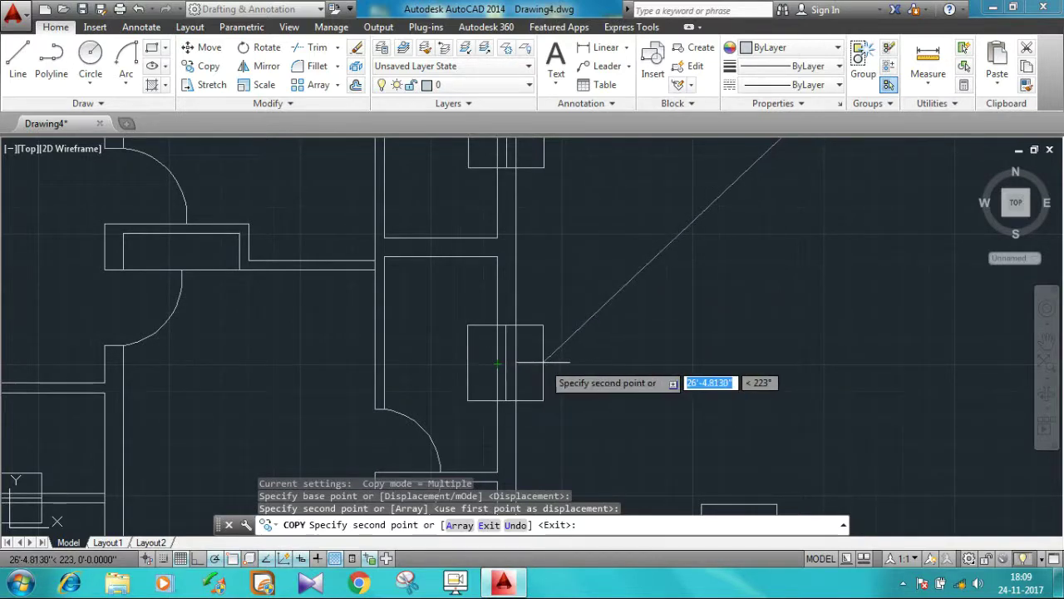
pyautogui.press('Escape')
# Delete the two spare window blocks outside the plan.
pyautogui.scroll(-3, 665, 349)
pyautogui.moveTo(723, 171); pyautogui.dragTo(827, 272)
pyautogui.moveTo(615, 411); pyautogui.dragTo(757, 503)
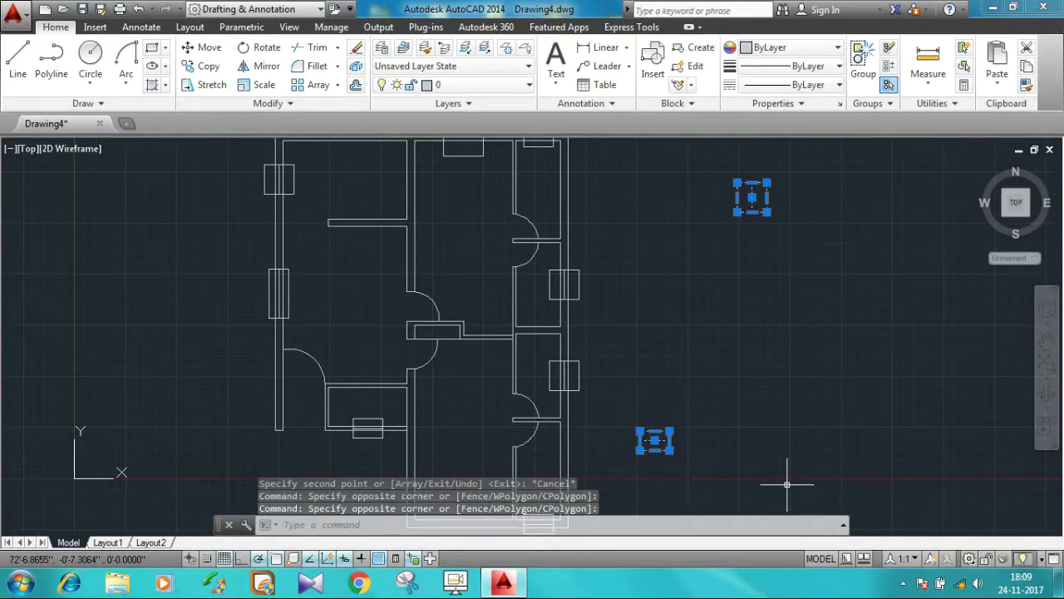
pyautogui.press('Delete')
# Start TRIM and cut the upper right-wall window into the wall.
pyautogui.write('tr')
pyautogui.press('Return')
pyautogui.press('Return')
pyautogui.click(549, 288)
# Trim the right-wall windows plus the left-wall and bottom-wall window edges.
pyautogui.click(580, 277)
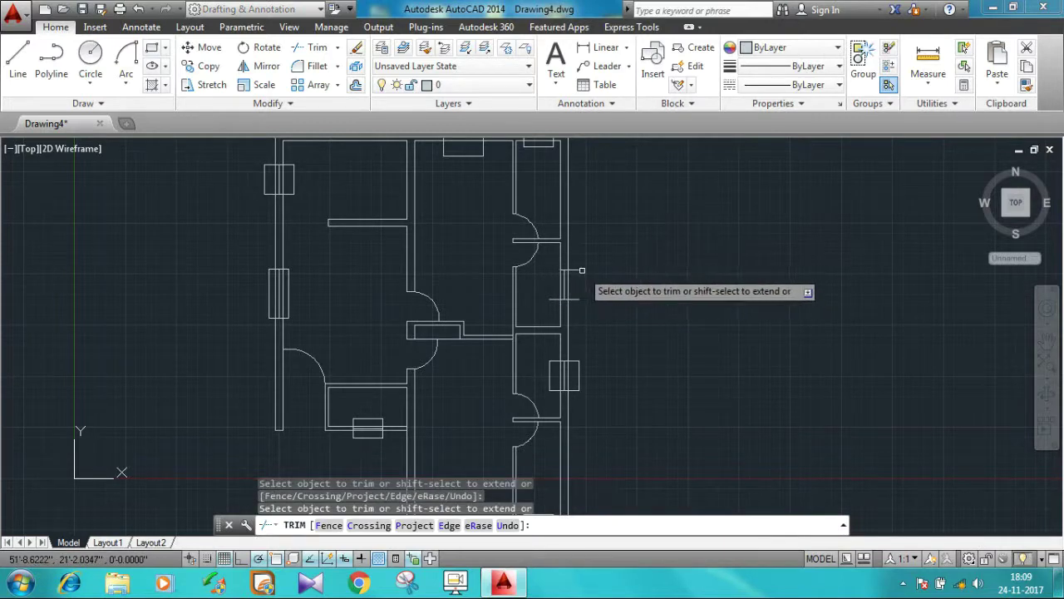
pyautogui.click(550, 378)
pyautogui.click(578, 378)
pyautogui.click(272, 287)
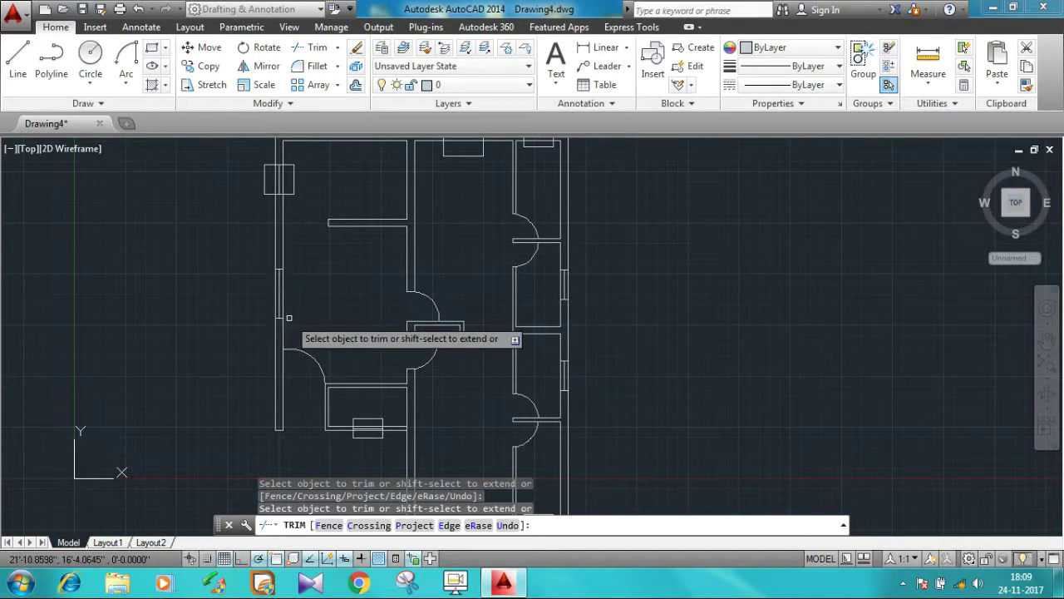
pyautogui.click(366, 418)
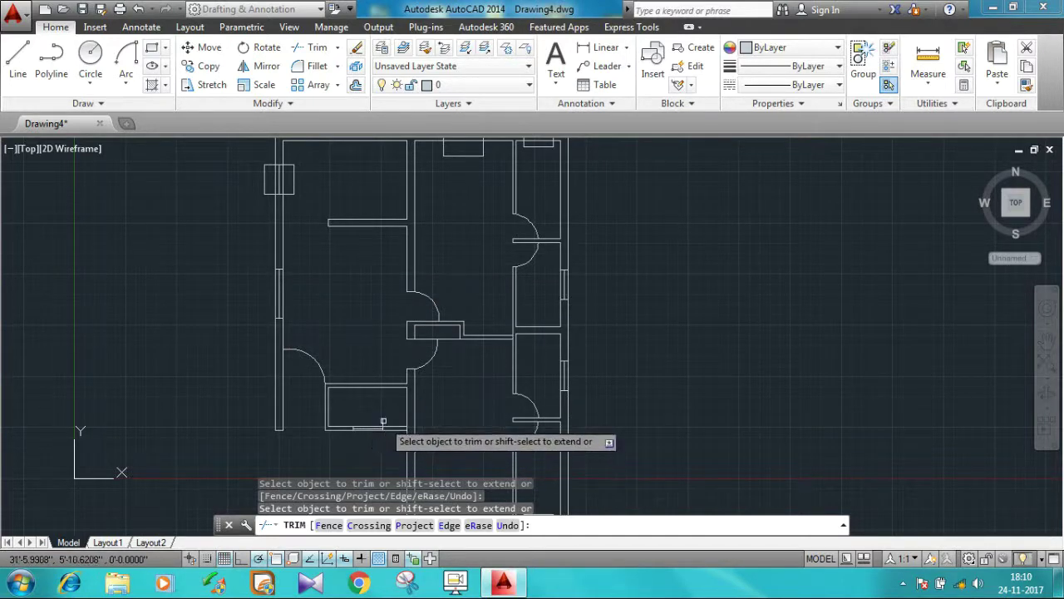
# Trim a leftover wall stub and the remaining left-wall window edges.
pyautogui.moveTo(373, 231); pyautogui.dragTo(407, 341, button='middle')
pyautogui.click(407, 339)
pyautogui.click(328, 289)
pyautogui.click(321, 276)
pyautogui.click(299, 291)
pyautogui.click(303, 304)
# Trim the top-wall window's edges and its protruding side lines.
pyautogui.click(491, 267)
pyautogui.click(490, 227)
pyautogui.click(478, 234)
pyautogui.click(479, 263)
pyautogui.click(517, 233)
pyautogui.click(519, 263)
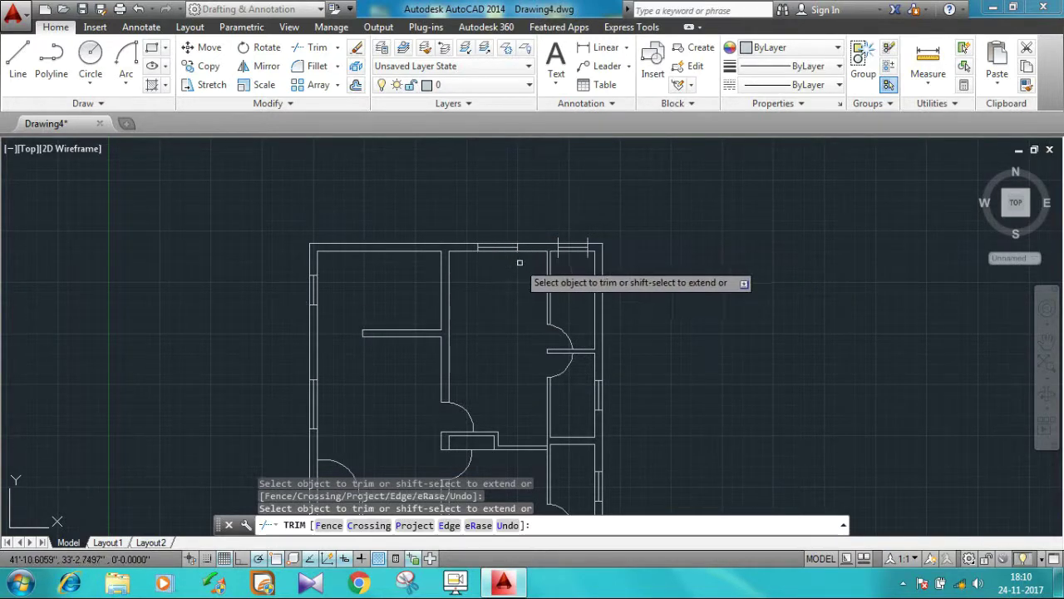
pyautogui.click(591, 257)
pyautogui.click(579, 252)
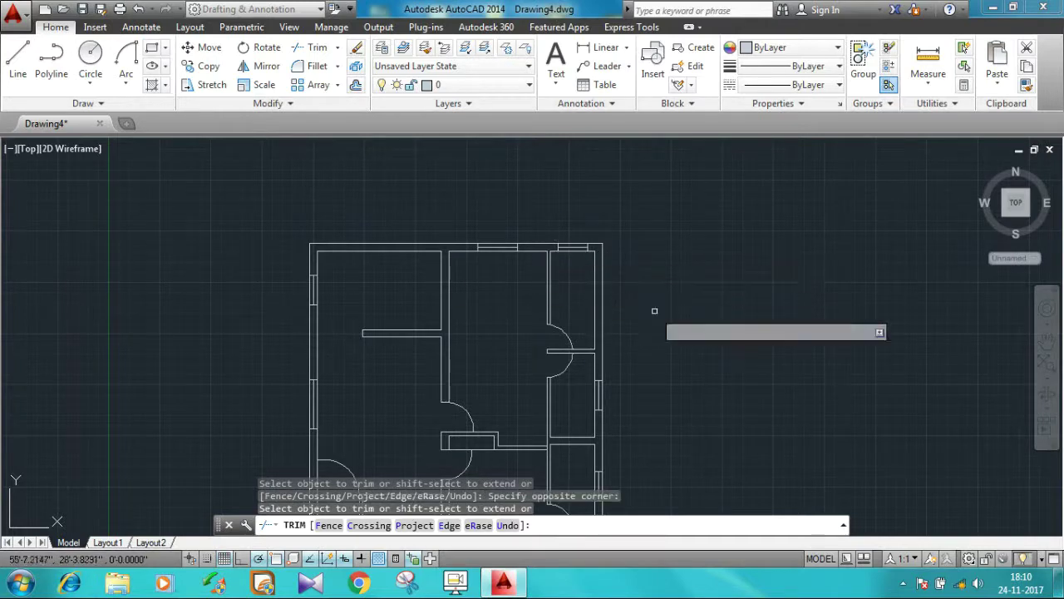
# End trimming and move the floor plan up to review the openings.
pyautogui.moveTo(615, 490); pyautogui.dragTo(612, 302, button='middle')
pyautogui.scroll(5, 578, 415)
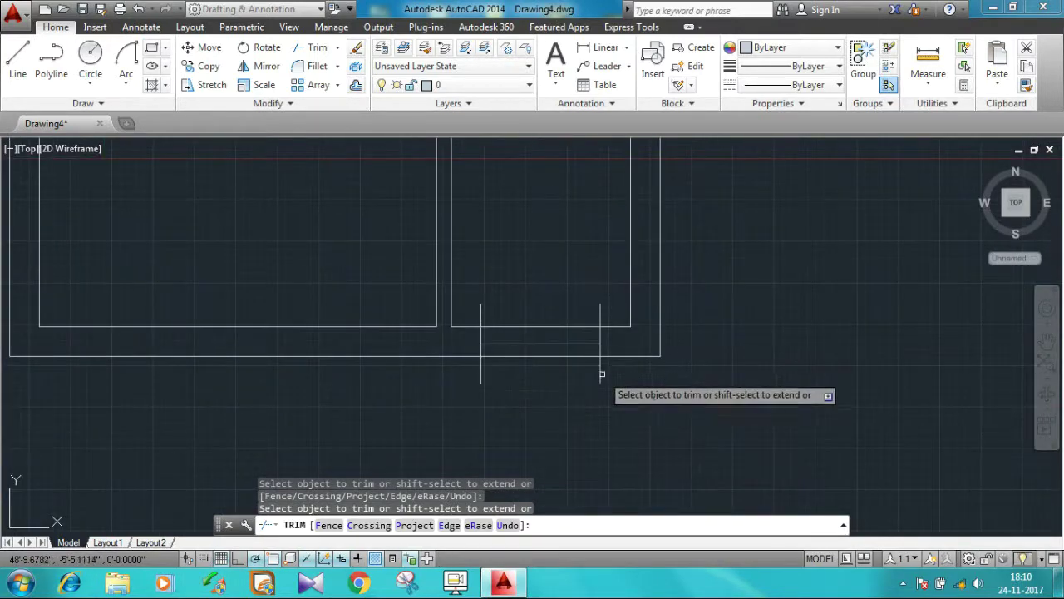
pyautogui.scroll(-3, 604, 311)
pyautogui.scroll(-2, 629, 387)
pyautogui.scroll(-2, 634, 314)
pyautogui.press('Escape')
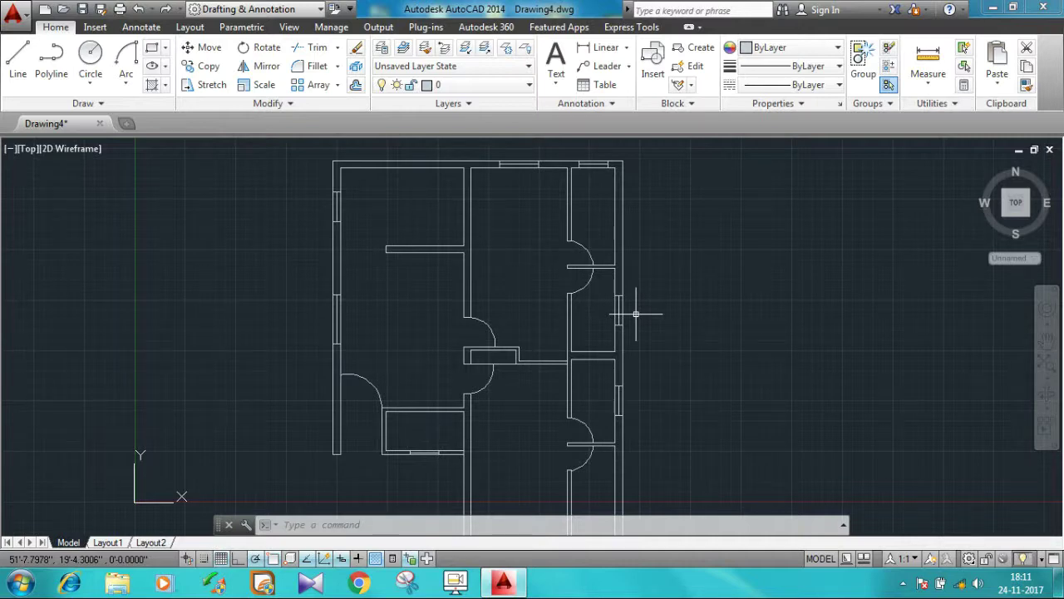
pyautogui.moveTo(627, 424); pyautogui.dragTo(630, 286, button='middle')
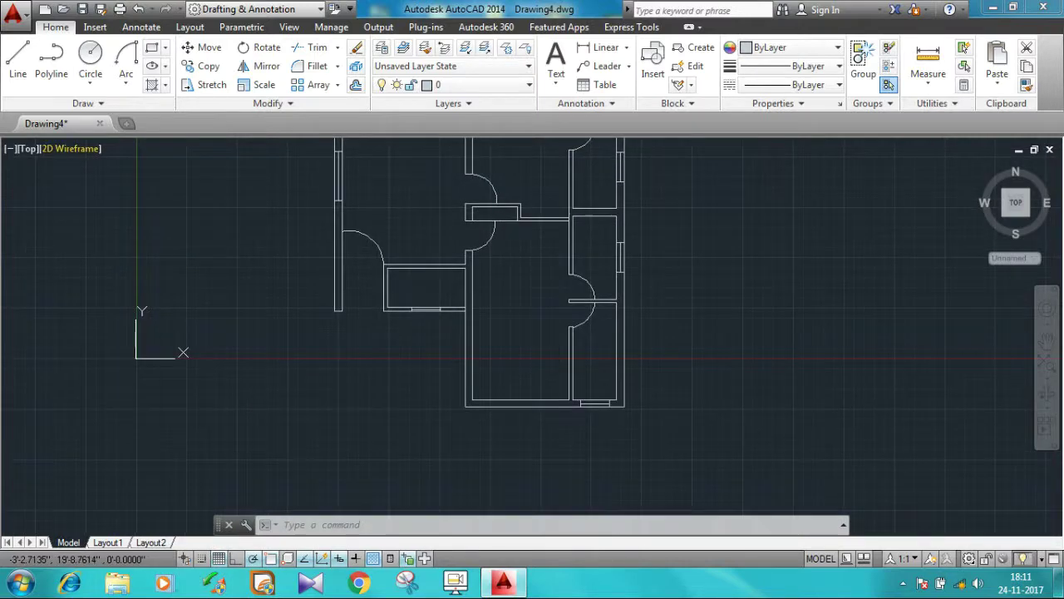
# Draw a horizontal and a vertical line at the plan's lower-left corner and trim their stubs.
pyautogui.click(18, 59)
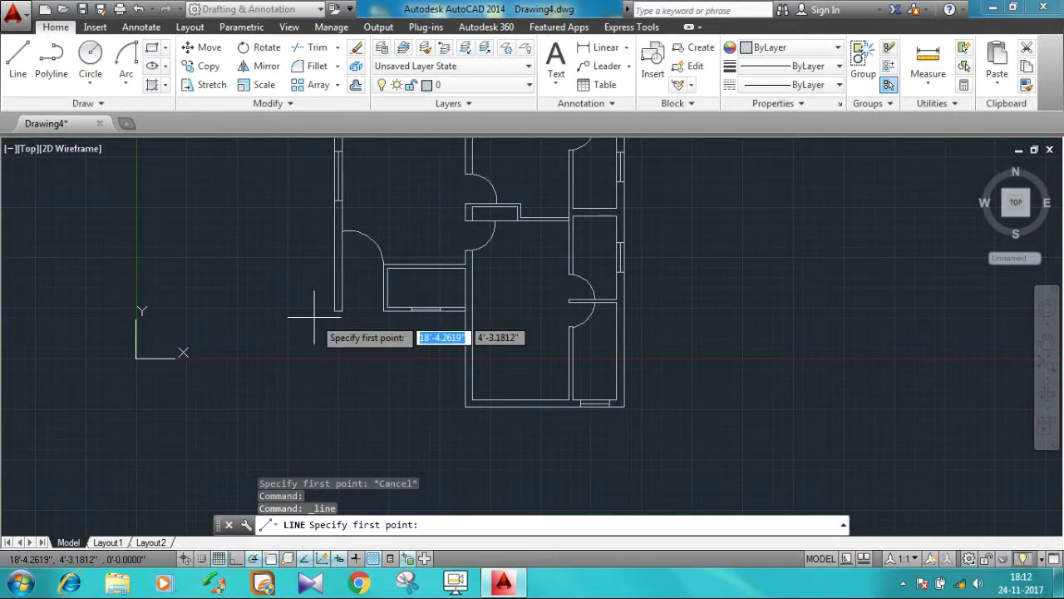
pyautogui.click(466, 407)
pyautogui.click(169, 407)
pyautogui.press('Escape')
pyautogui.click(18, 58)
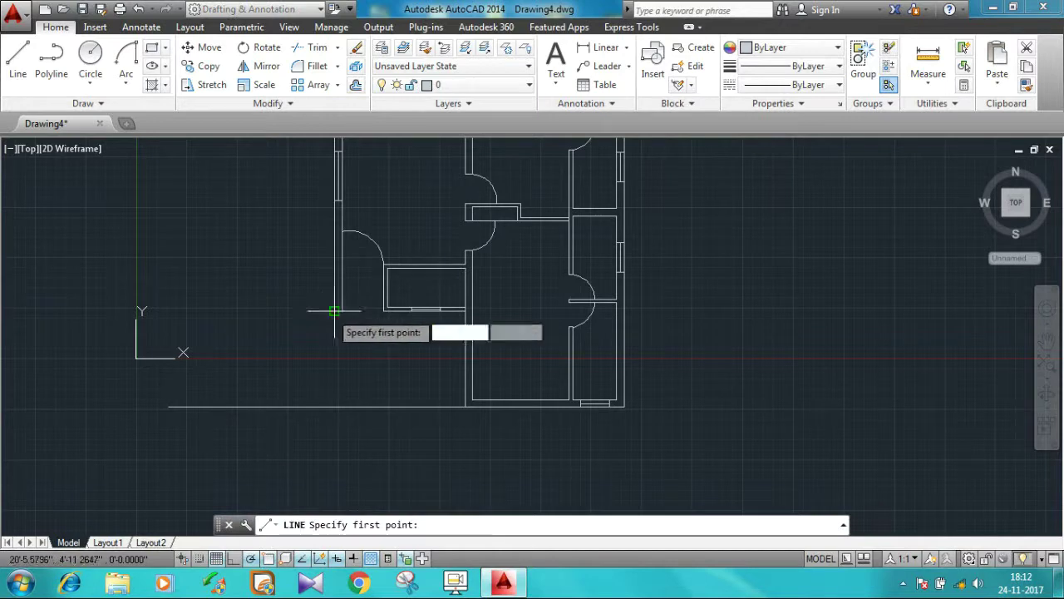
pyautogui.click(333, 311)
pyautogui.click(335, 478)
pyautogui.press('Escape')
pyautogui.write('tr')
pyautogui.press('Return')
pyautogui.press('Return')
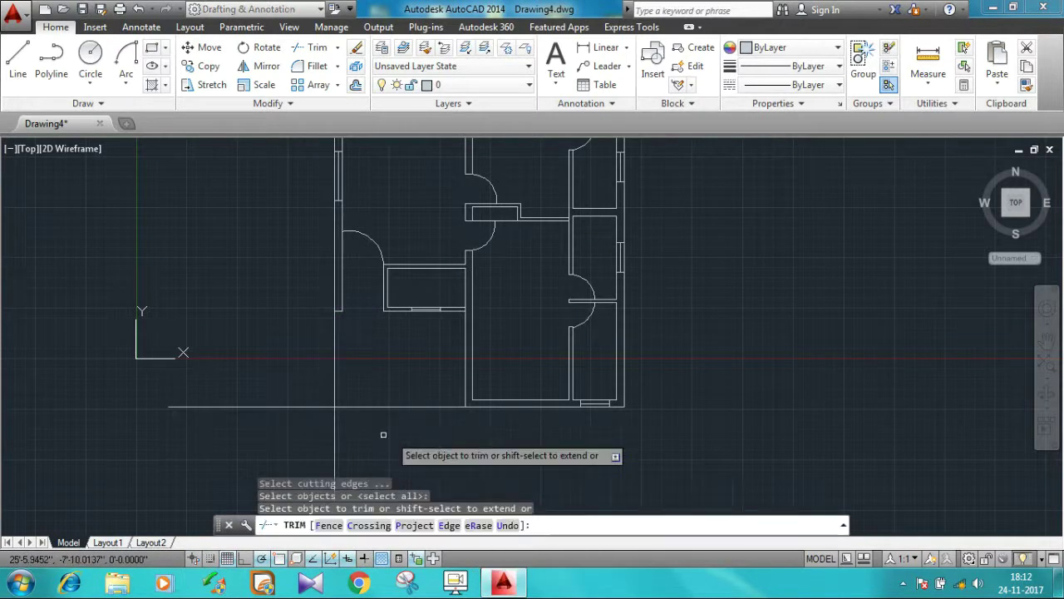
pyautogui.click(293, 407)
pyautogui.click(333, 439)
pyautogui.press('Escape')
# Draw a small square at that corner and cross it with two diagonal lines.
pyautogui.click(152, 47)
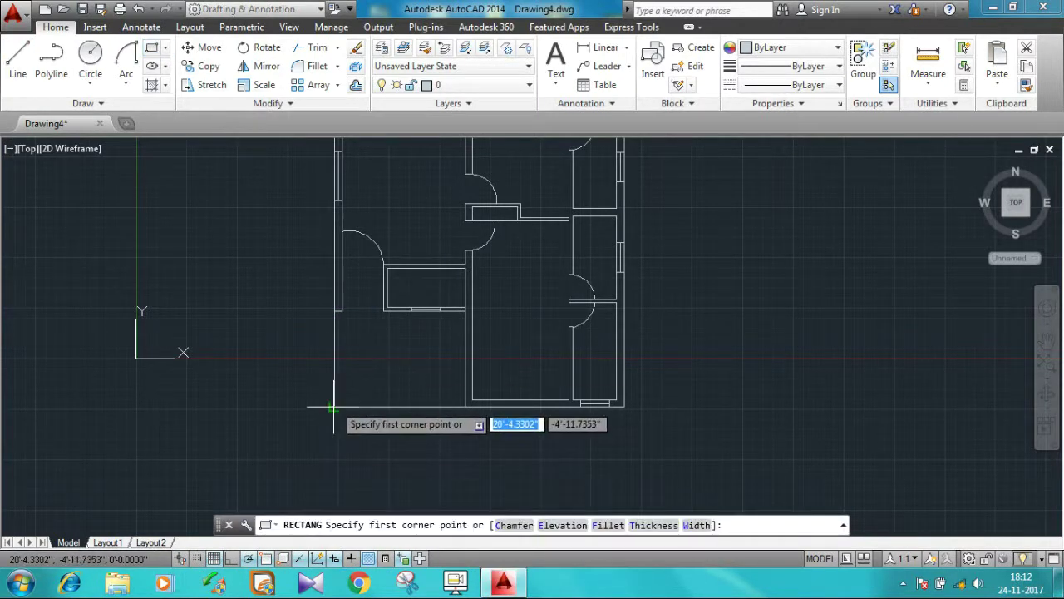
pyautogui.click(333, 407)
pyautogui.click(351, 390)
pyautogui.write('l')
pyautogui.press('Return')
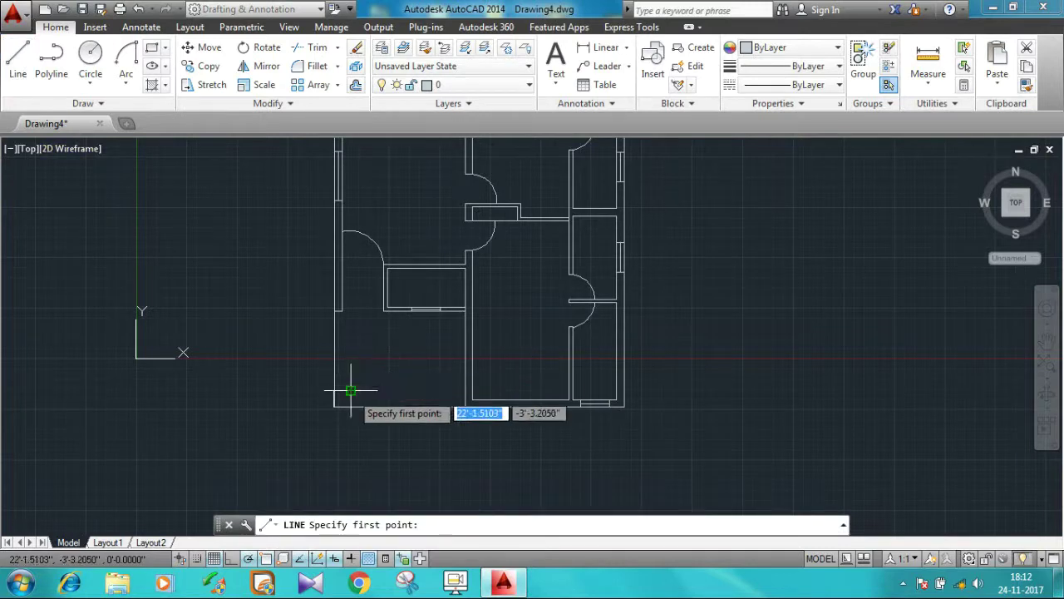
pyautogui.click(351, 390)
pyautogui.click(333, 407)
pyautogui.press('Escape')
pyautogui.press('Return')
pyautogui.click(342, 395)
pyautogui.press('Escape')
# Zoom and pan the view to shift the floor plan down and left.
pyautogui.scroll(6, 329, 428)
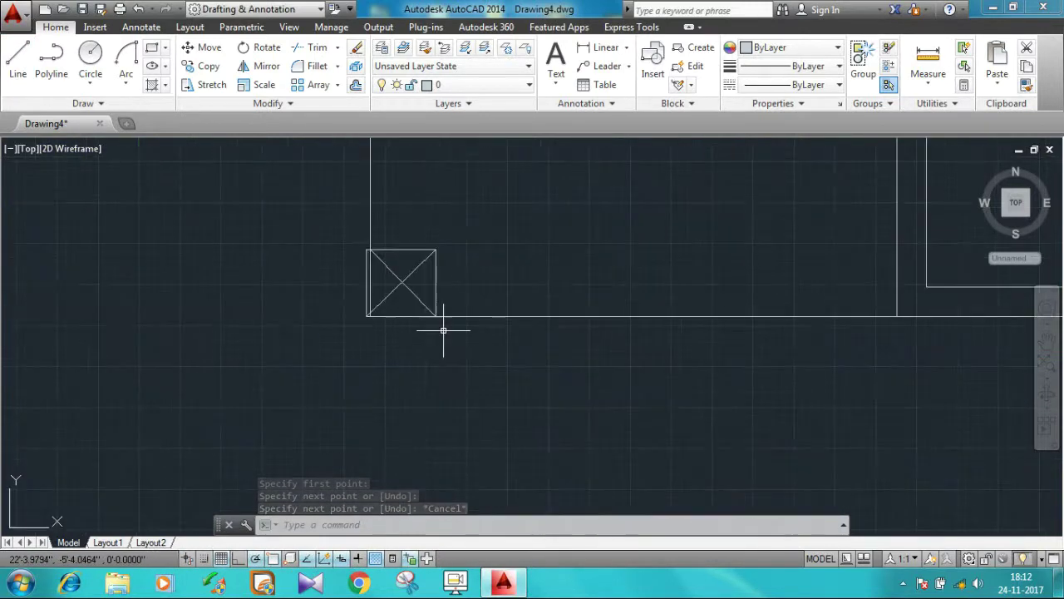
pyautogui.write('tr')
pyautogui.press('Escape')
pyautogui.scroll(-3, 427, 238)
pyautogui.scroll(-2, 511, 333)
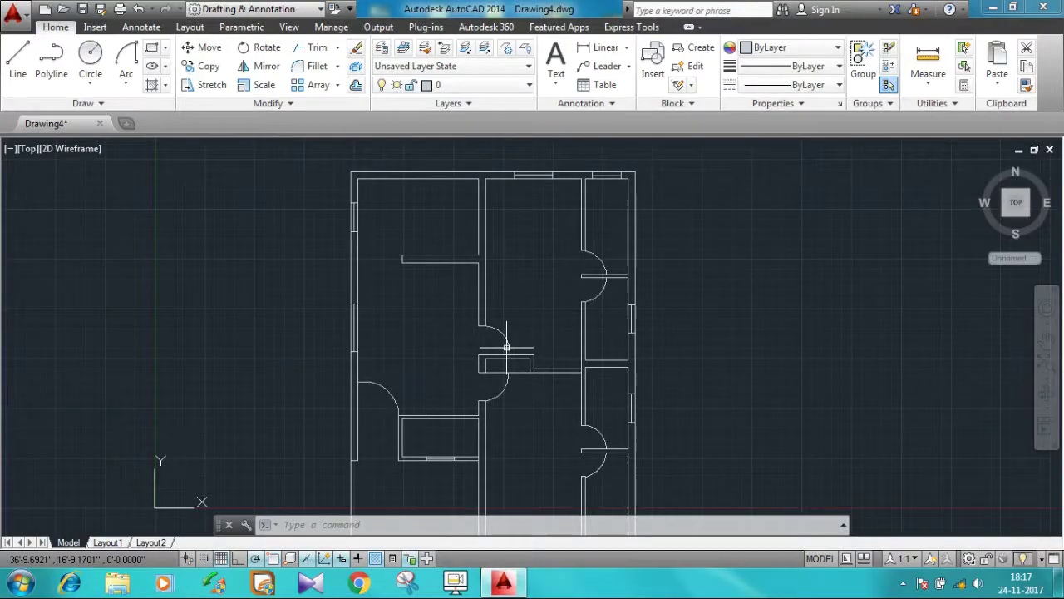
pyautogui.moveTo(680, 215); pyautogui.dragTo(656, 284, button='middle')
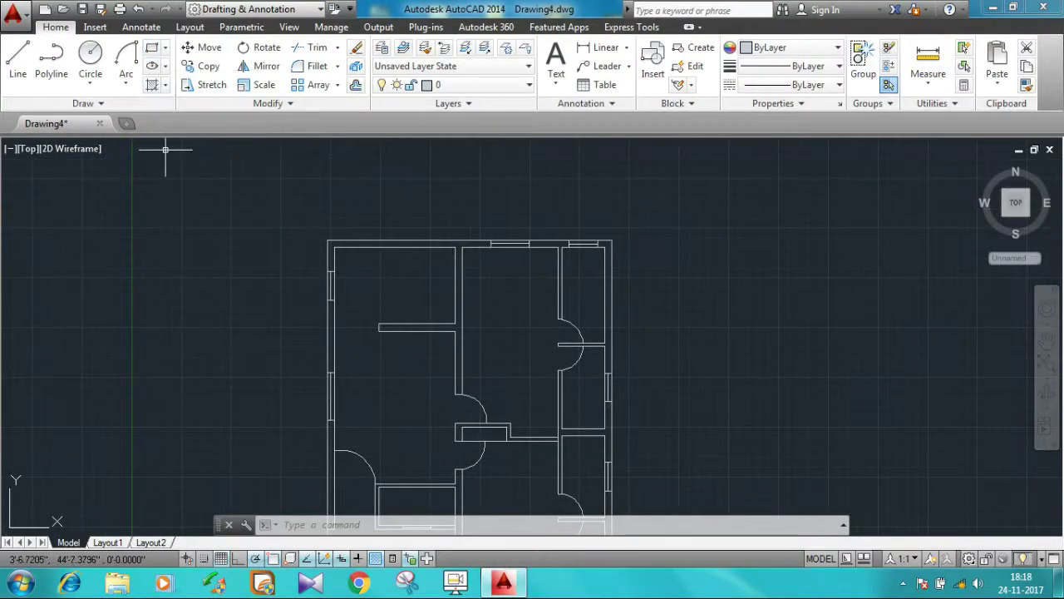
# Save the drawing as 'exercise 16 for utube.dwg' inside New folder (3) on the Desktop.
pyautogui.hotkey('ctrl', 's')
pyautogui.click(330, 384)
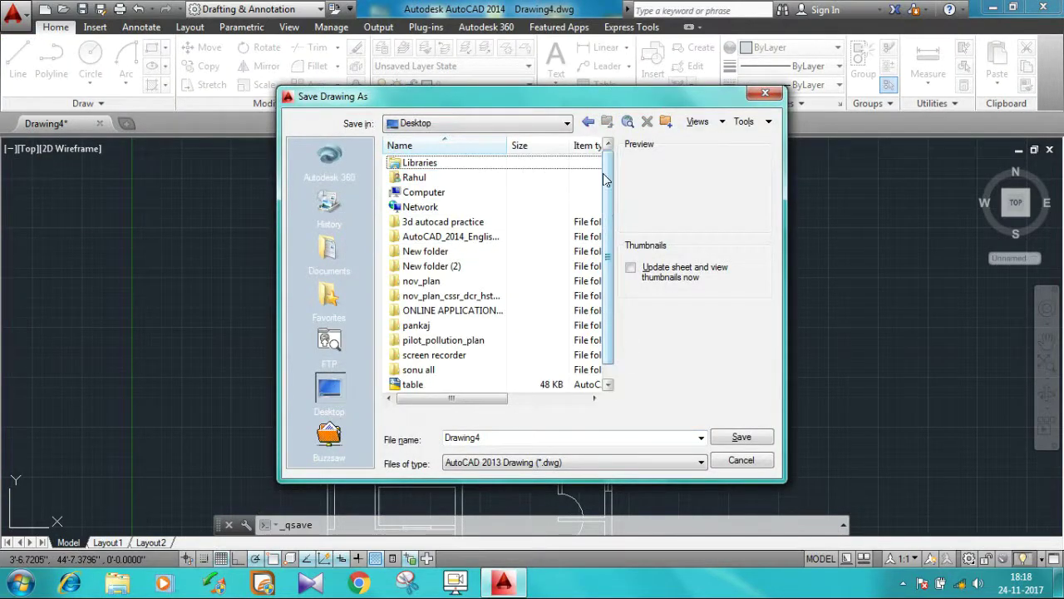
pyautogui.doubleClick(483, 388)
pyautogui.write('exercise 16 for utube')
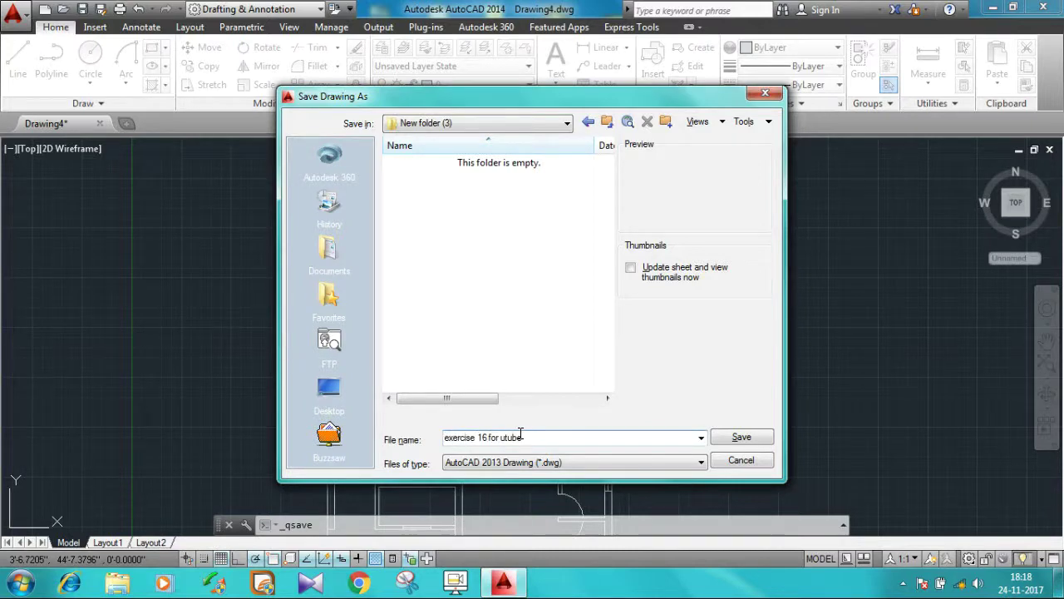
pyautogui.press('Return')
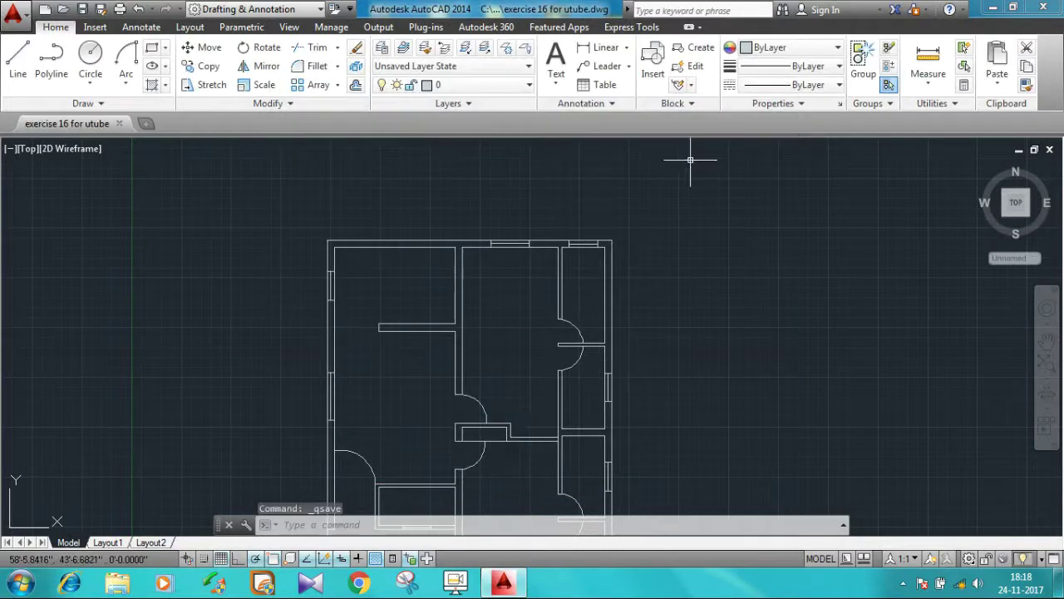